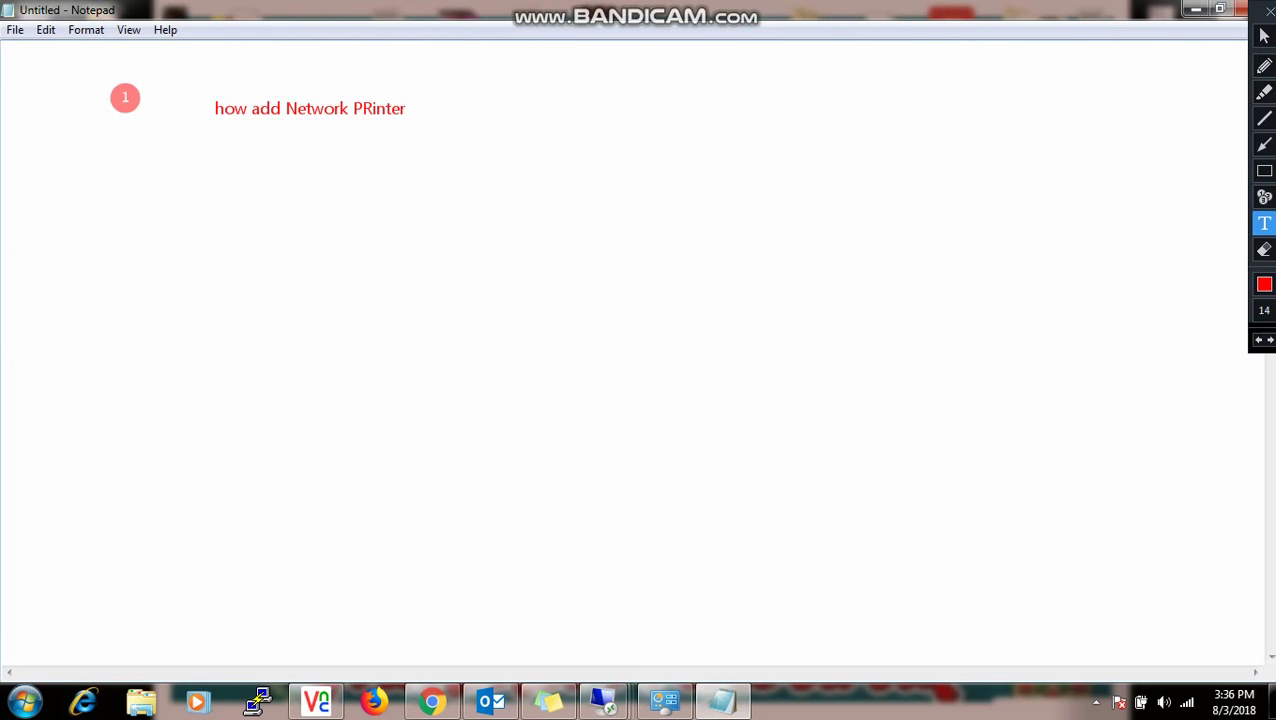
Add the text annotation "in your System" directly after the heading "how add Network PRinter"
click(408, 109)
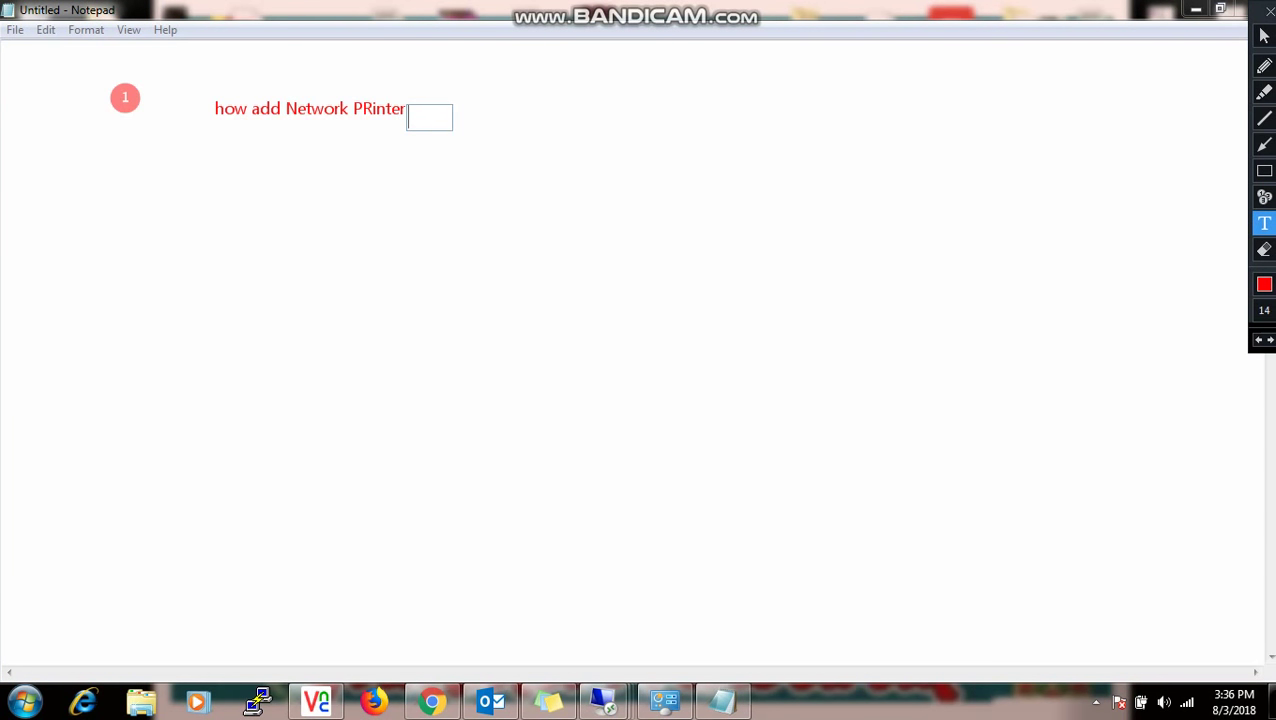
text(in your)
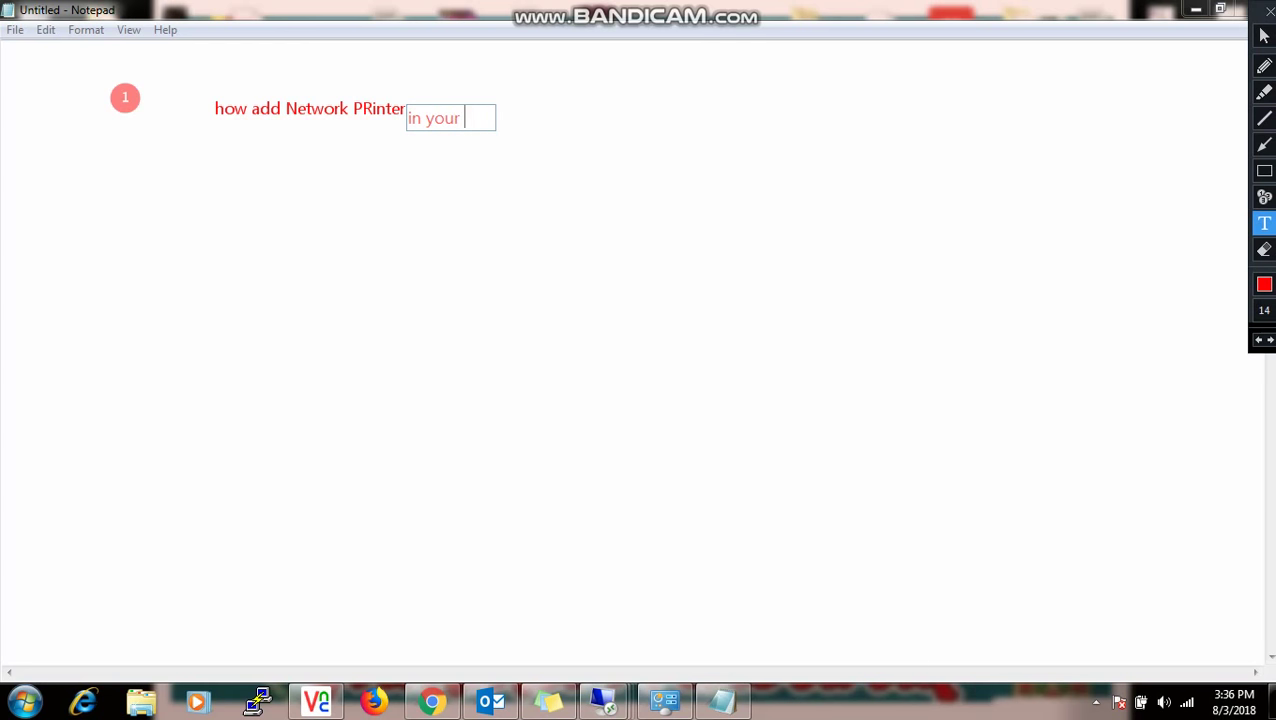
text( System)
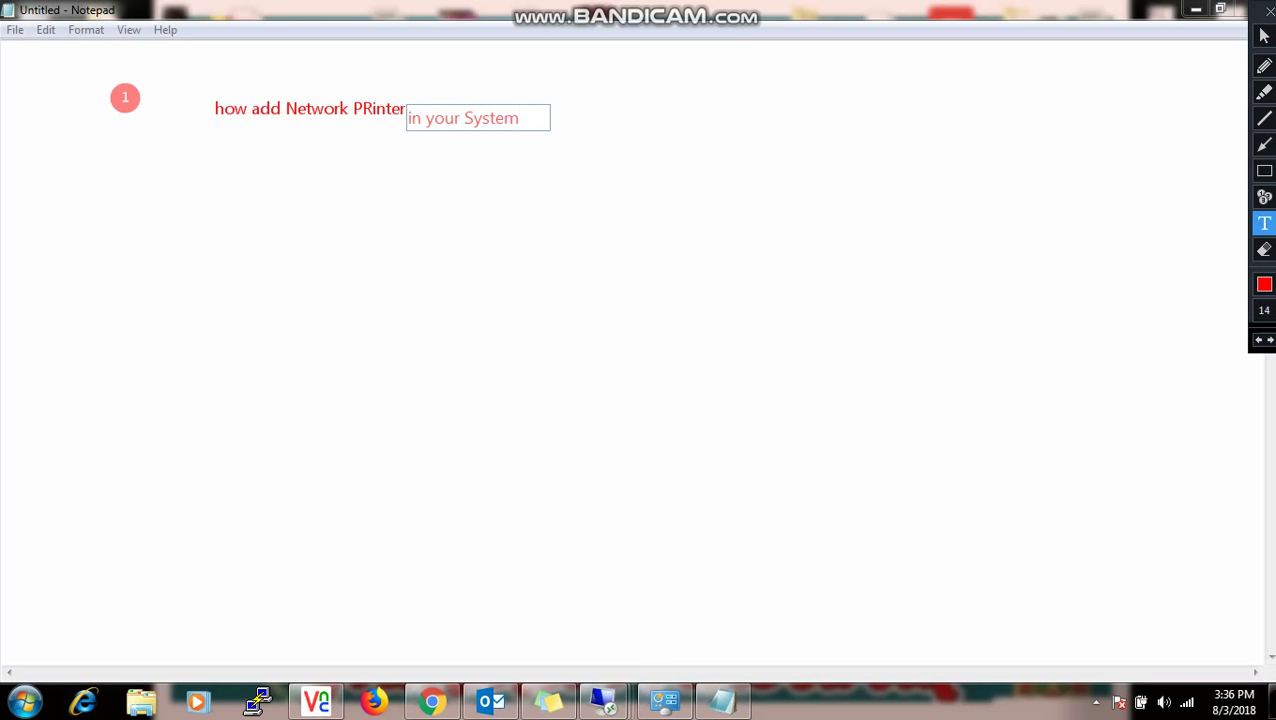
Place number marker 2 below marker 1 and begin a text note beside it with "first thing !" followed by a blank line
click(1264, 197)
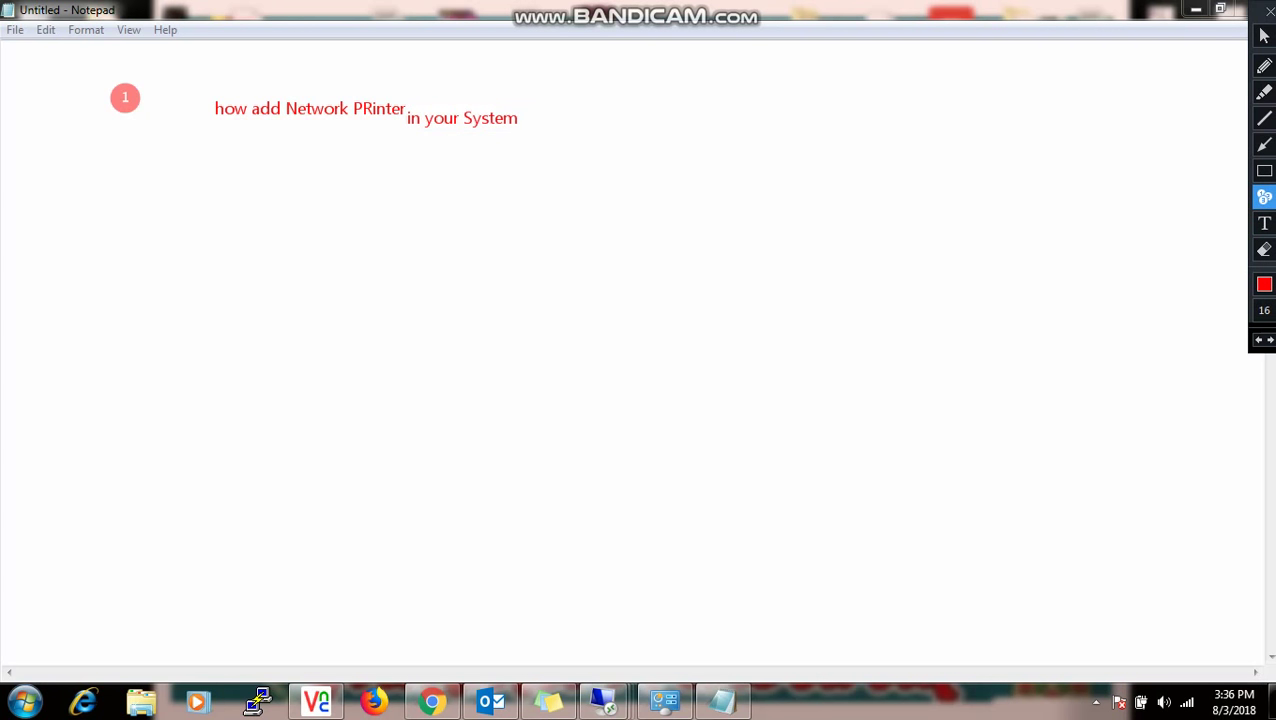
click(138, 188)
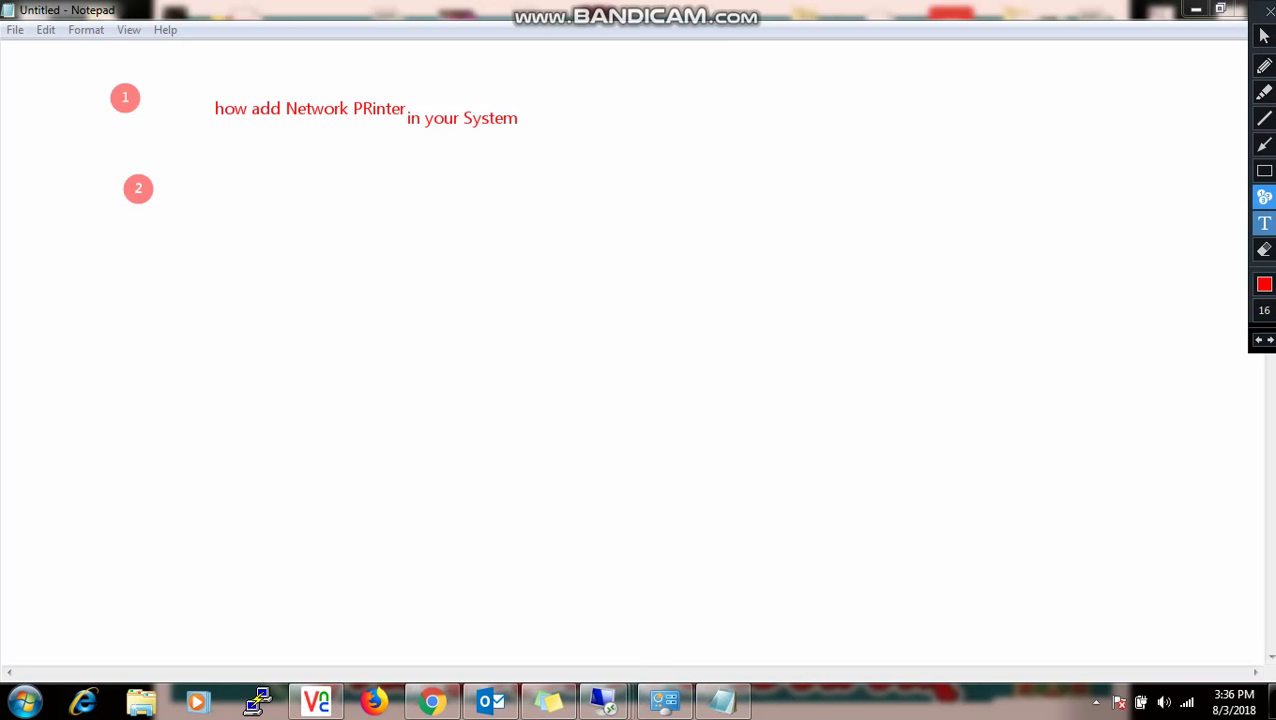
click(1264, 222)
click(207, 196)
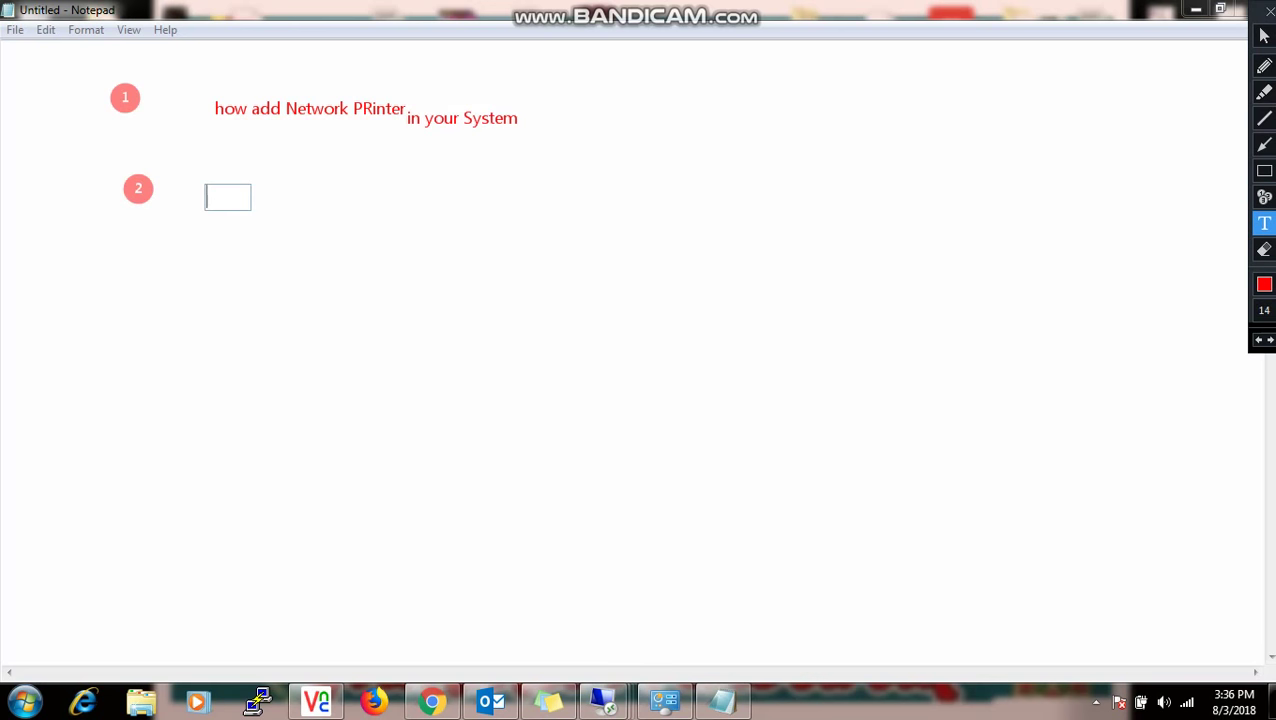
text(first thing )
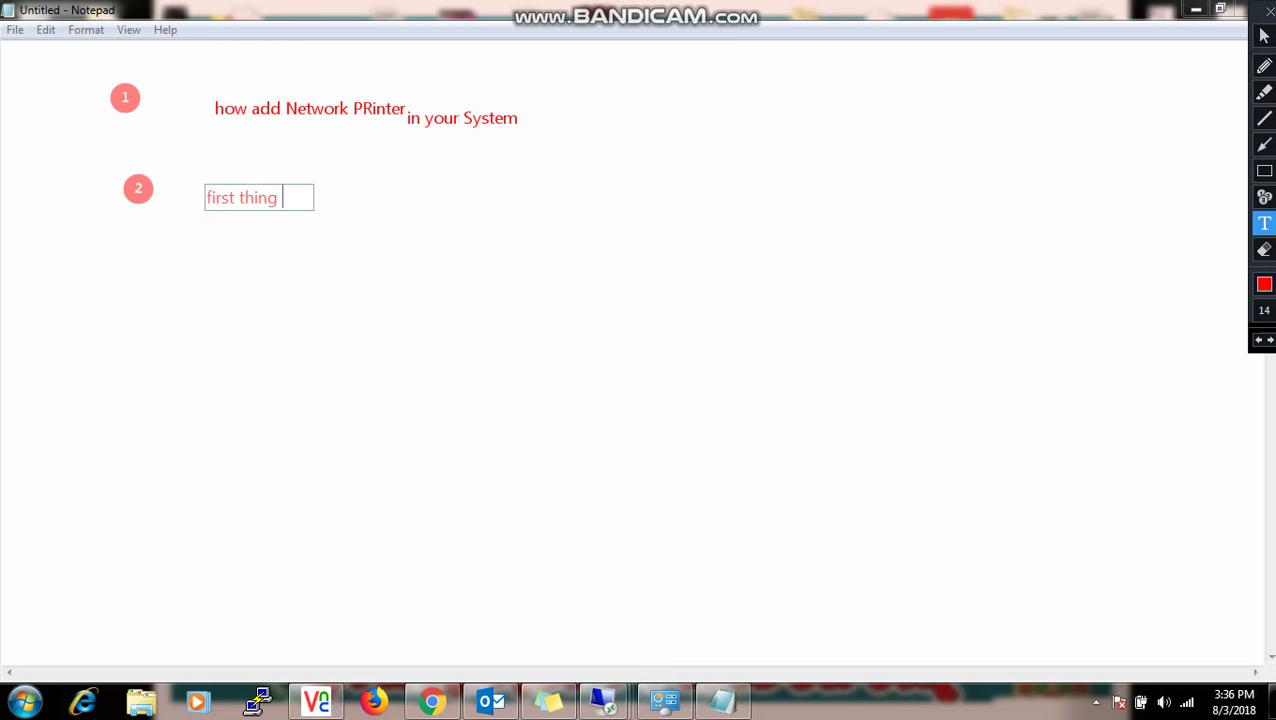
text(!)
key(Return)
key(Return)
Continue the note with the line "your need to check your ptinter IP address for Example in my case"
text(you)
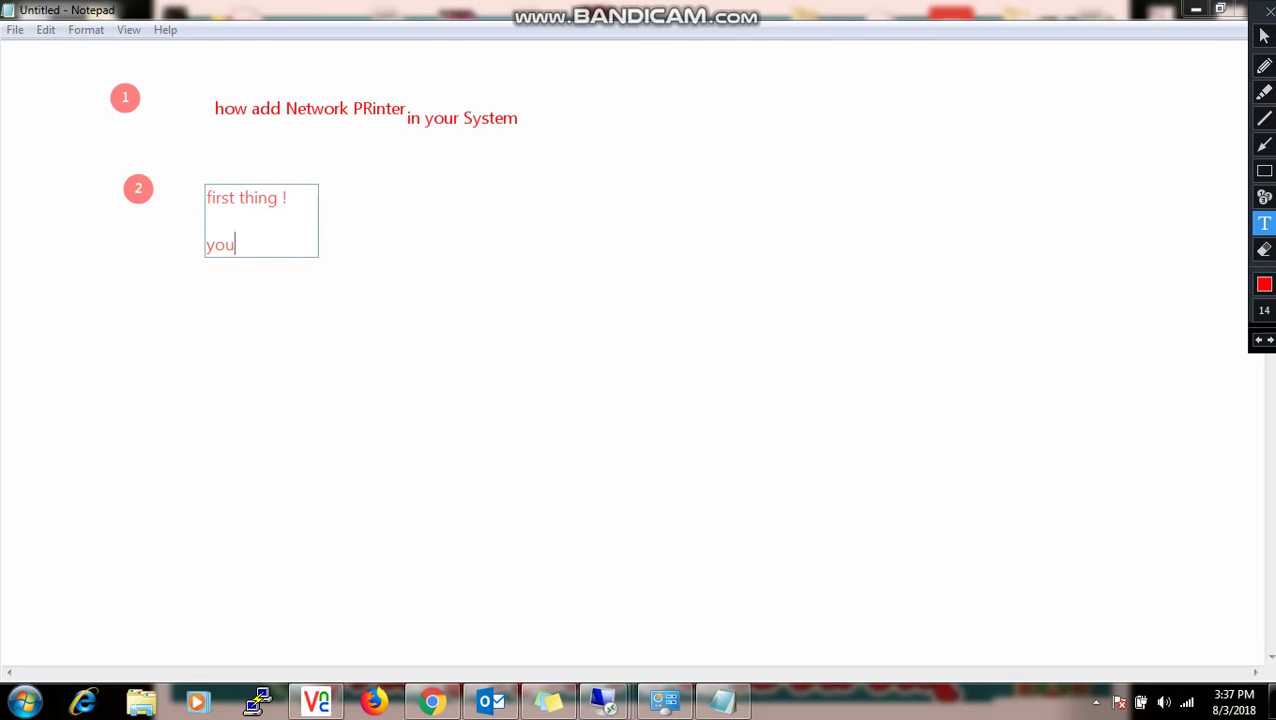
text(r need to ch)
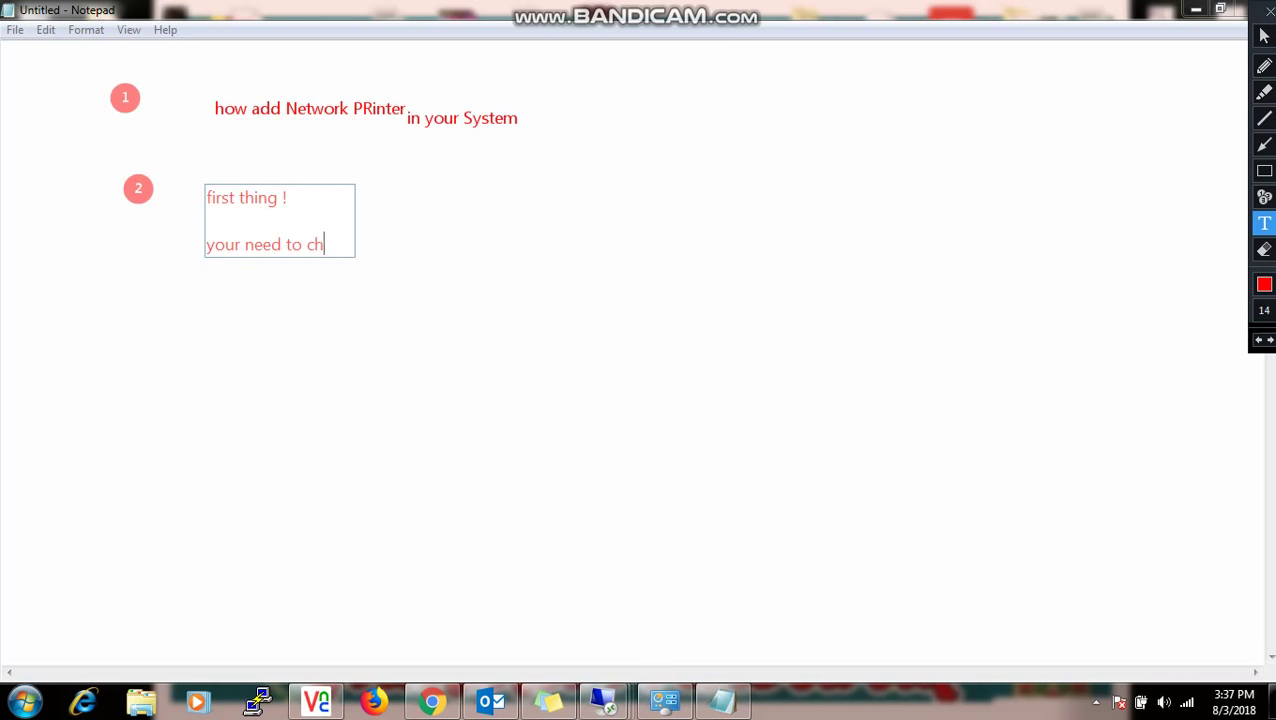
text(eck your ptinet)
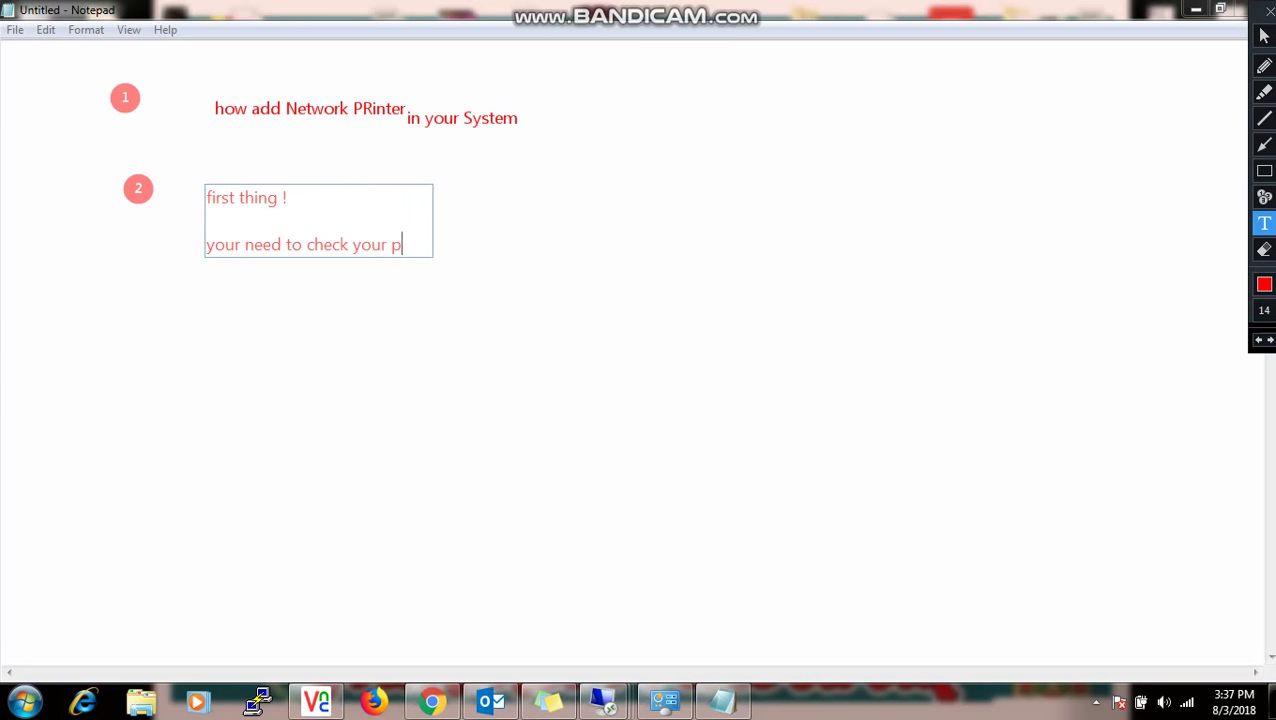
key(BackSpace)
key(BackSpace)
key(BackSpace)
text(nter )
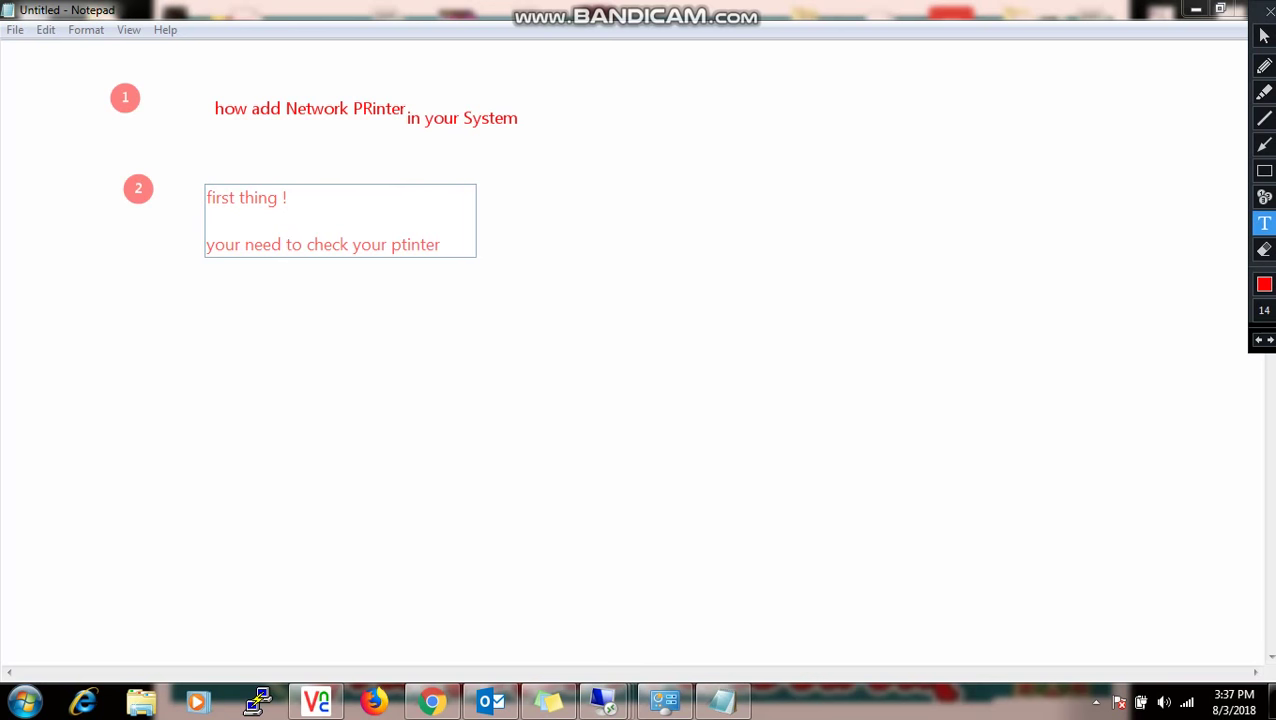
text(IP address)
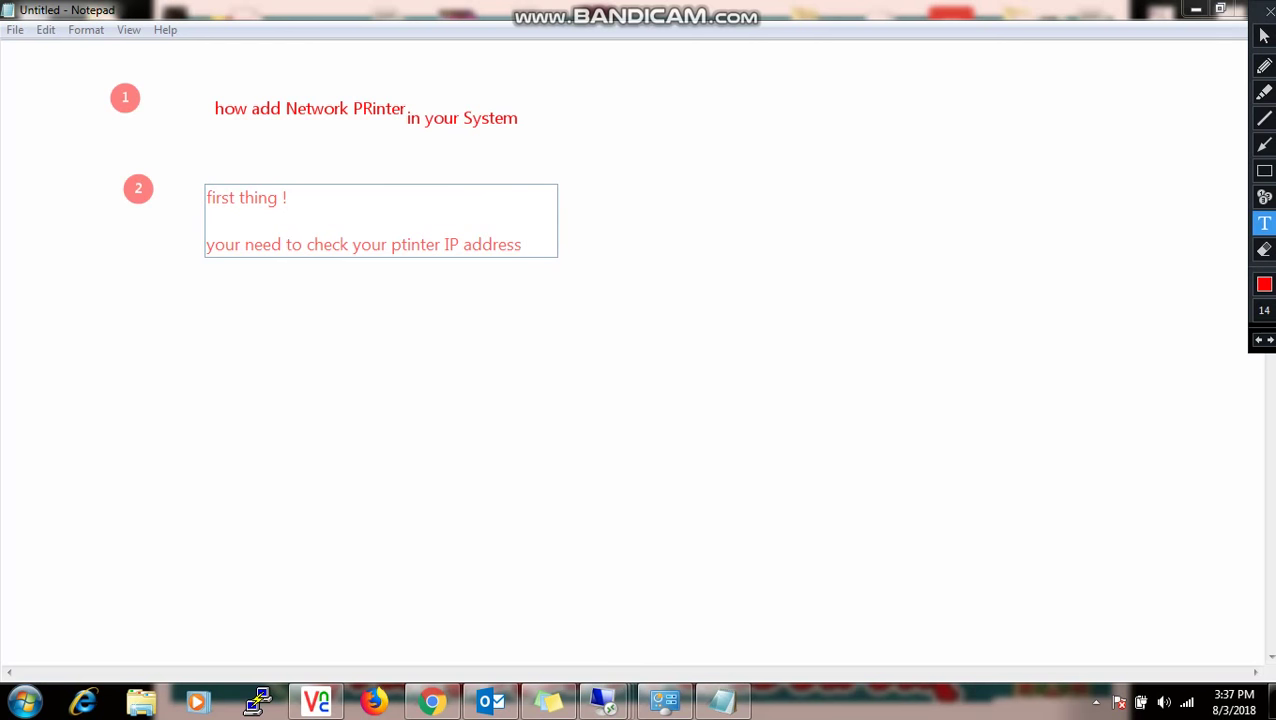
text( for Examp)
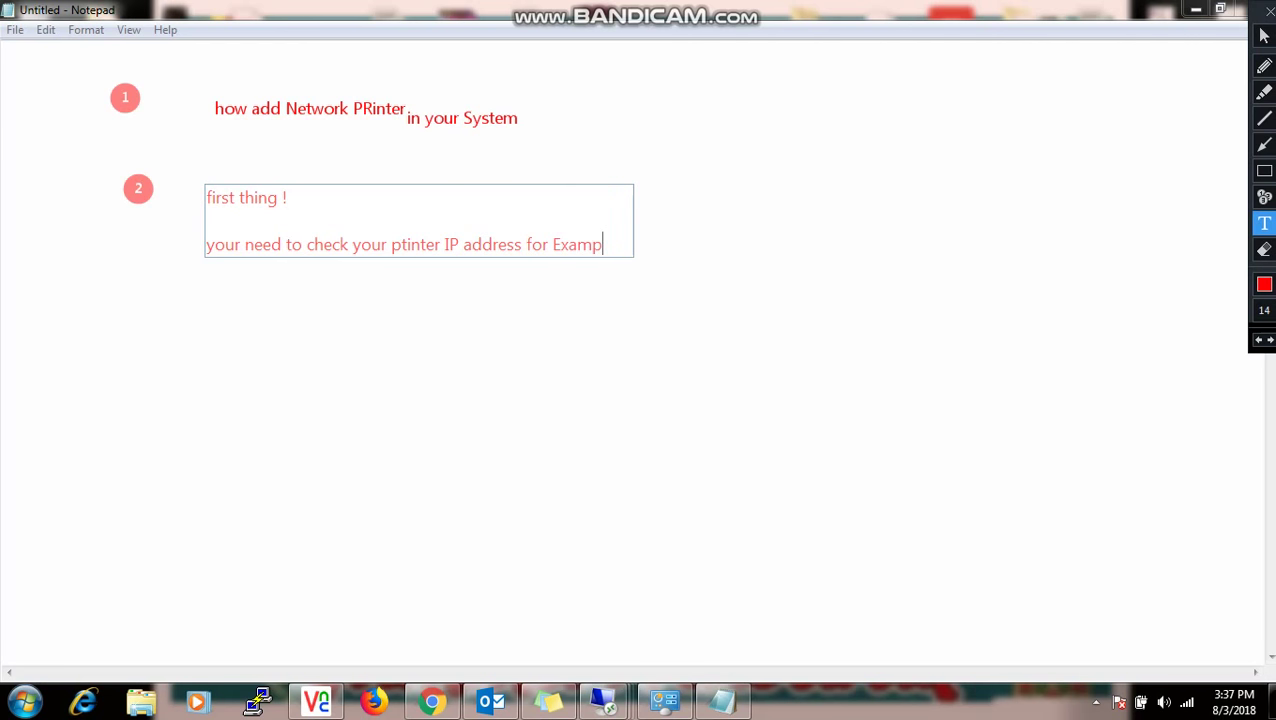
text(le in my )
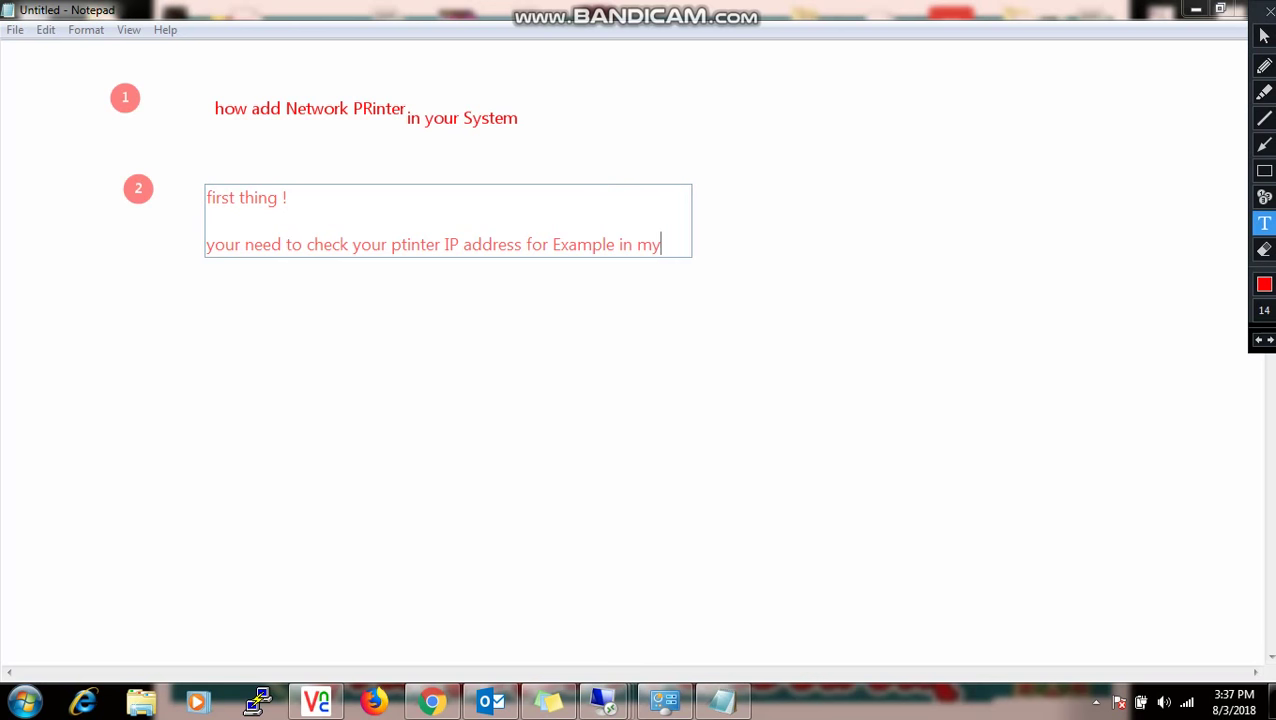
text(case)
key(Return)
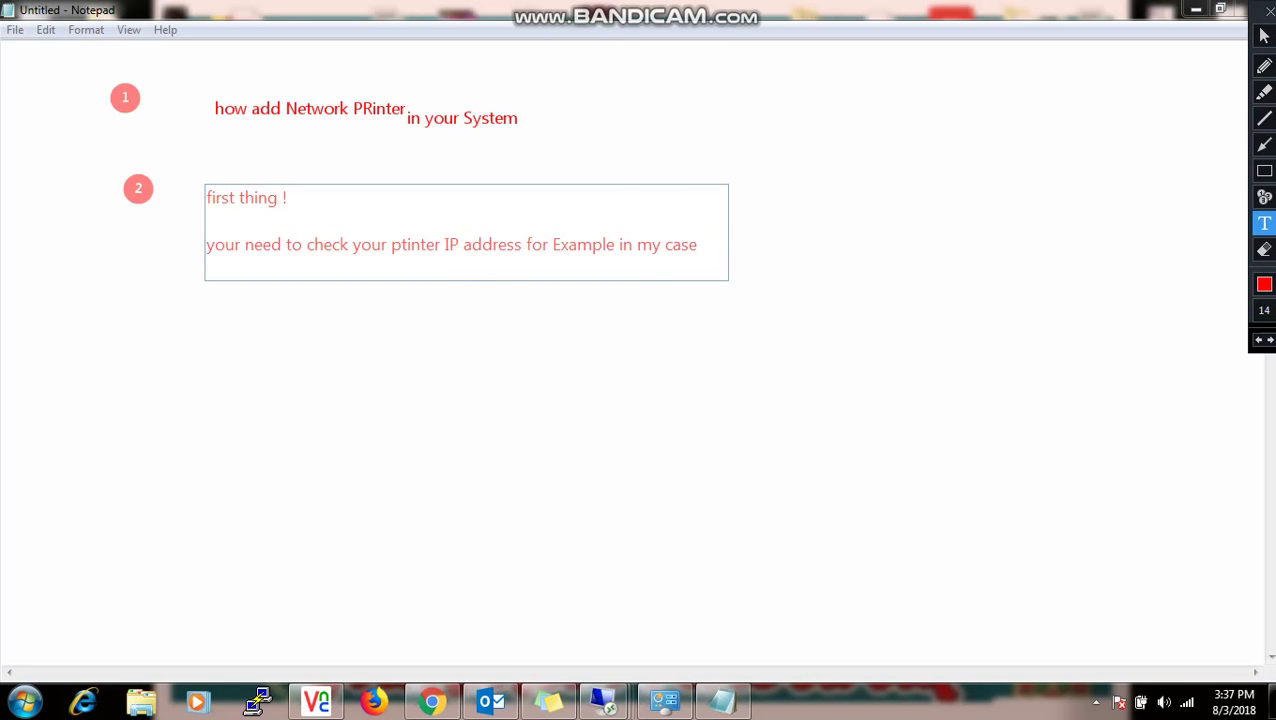
Complete the note beside marker 2 with the line "my Printer IP is 192.168.2.67"
text(my Printer IP is 192)
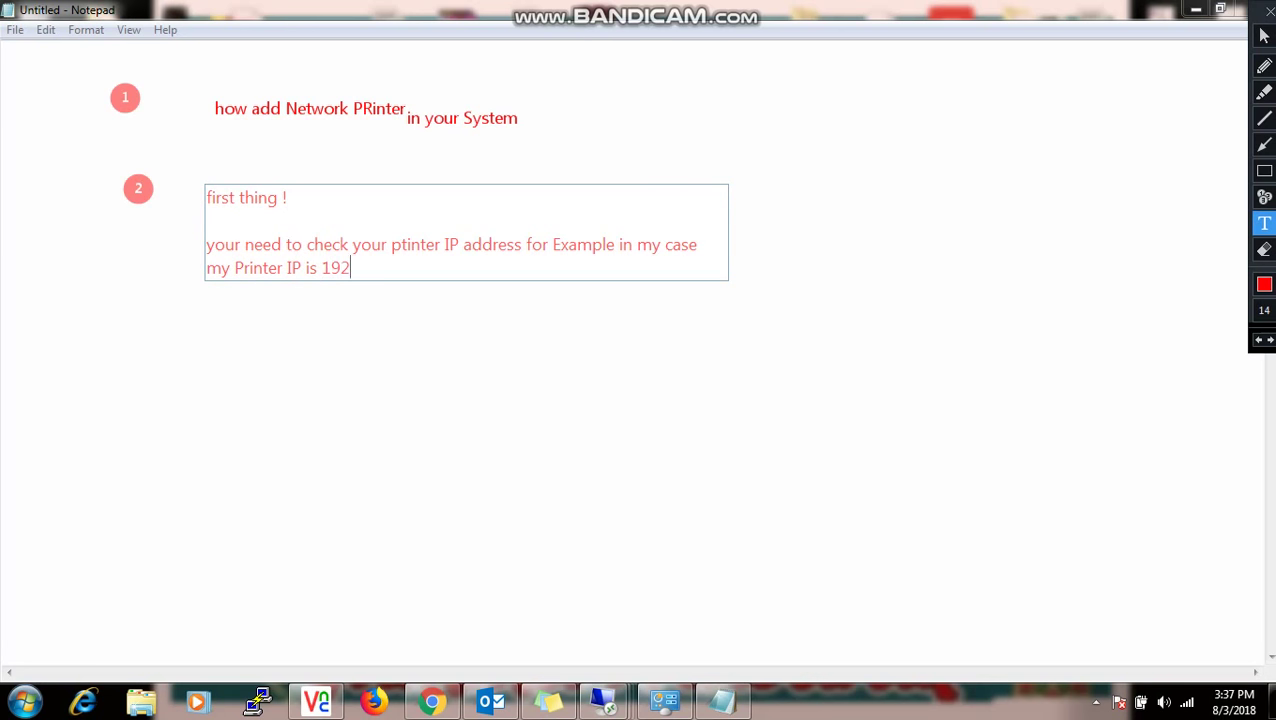
text(.168.2.67)
key(BackSpace)
text(67)
Place number marker 3 below the second note and write "then you need to go in Device & Printer Option" beside it
click(1264, 197)
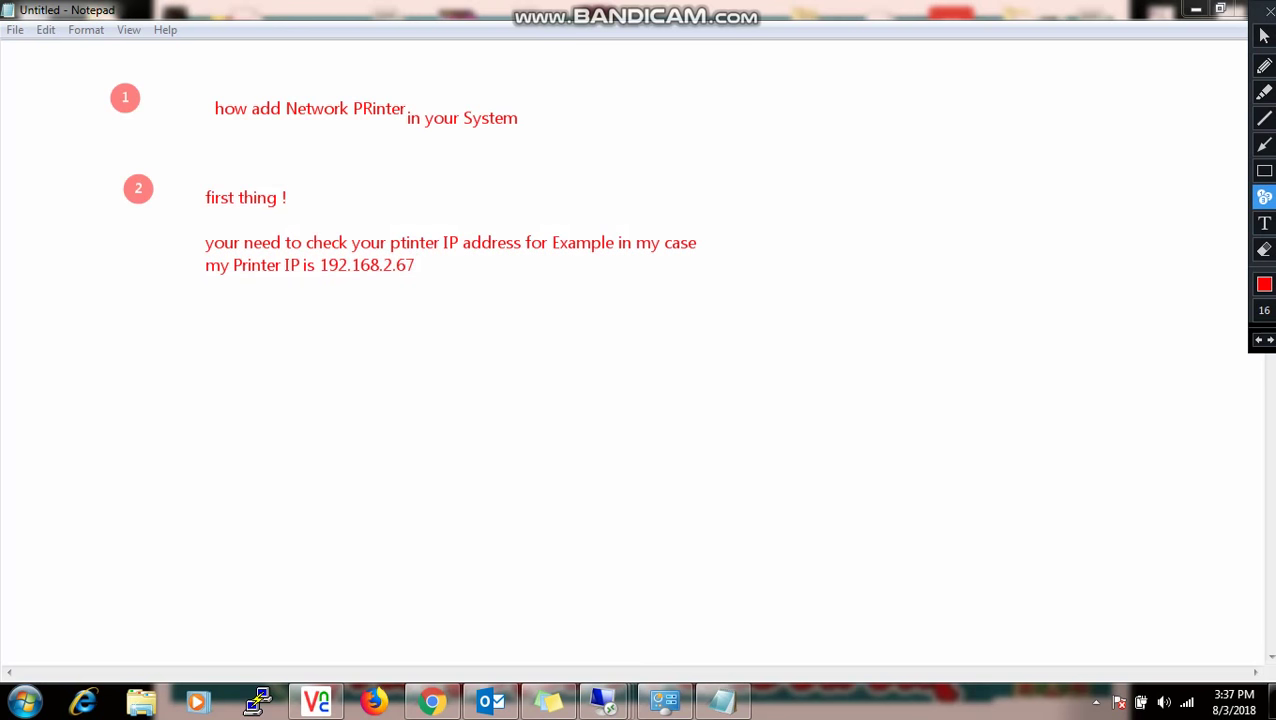
click(51, 347)
click(1264, 223)
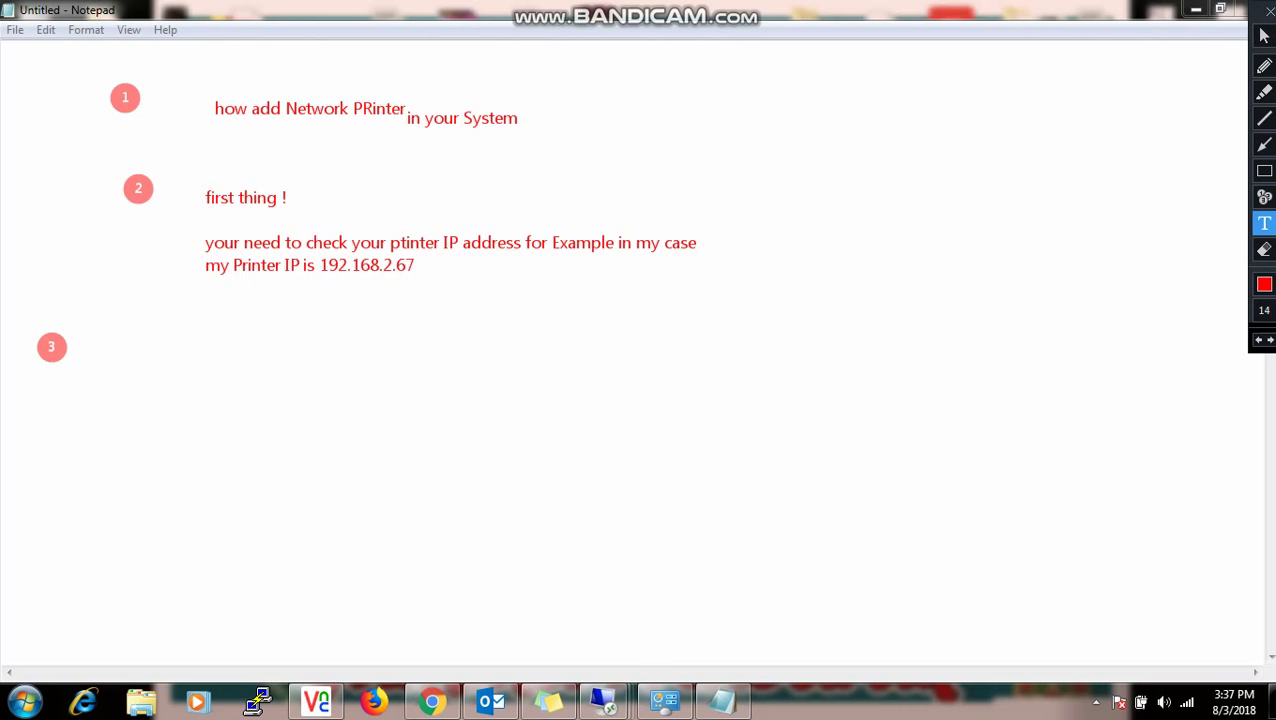
click(104, 355)
text(then you)
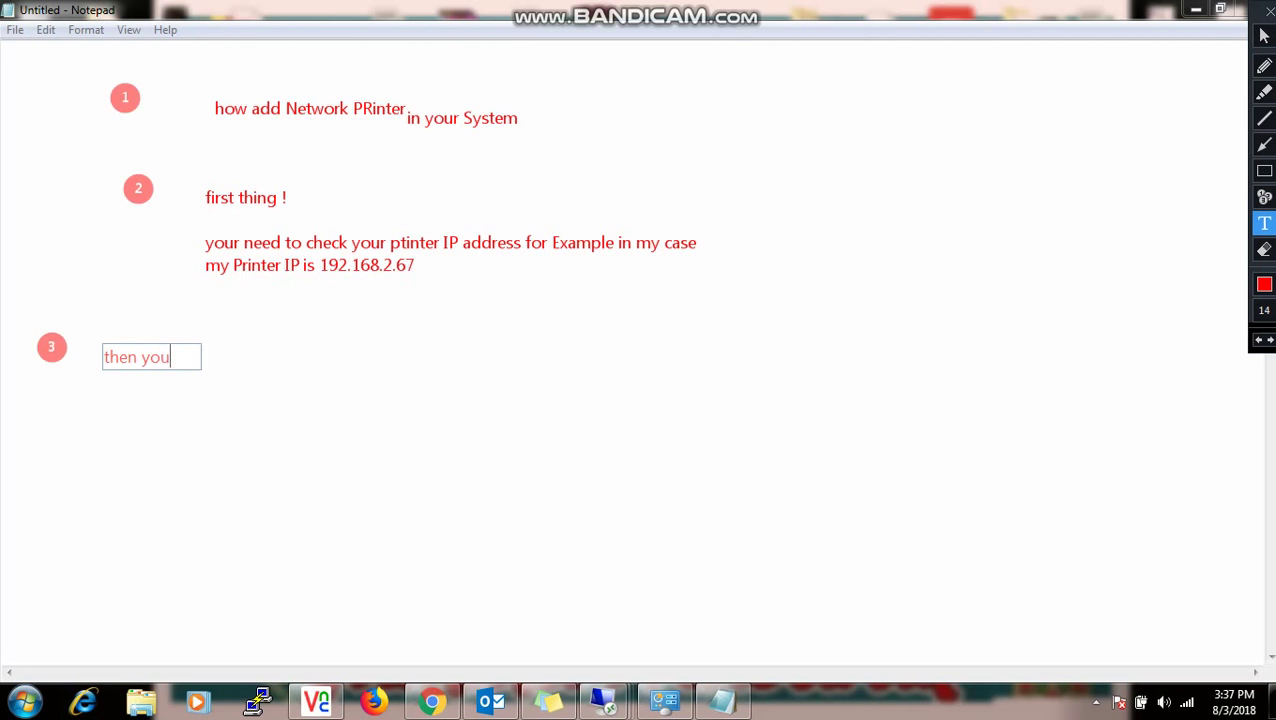
text( need to go)
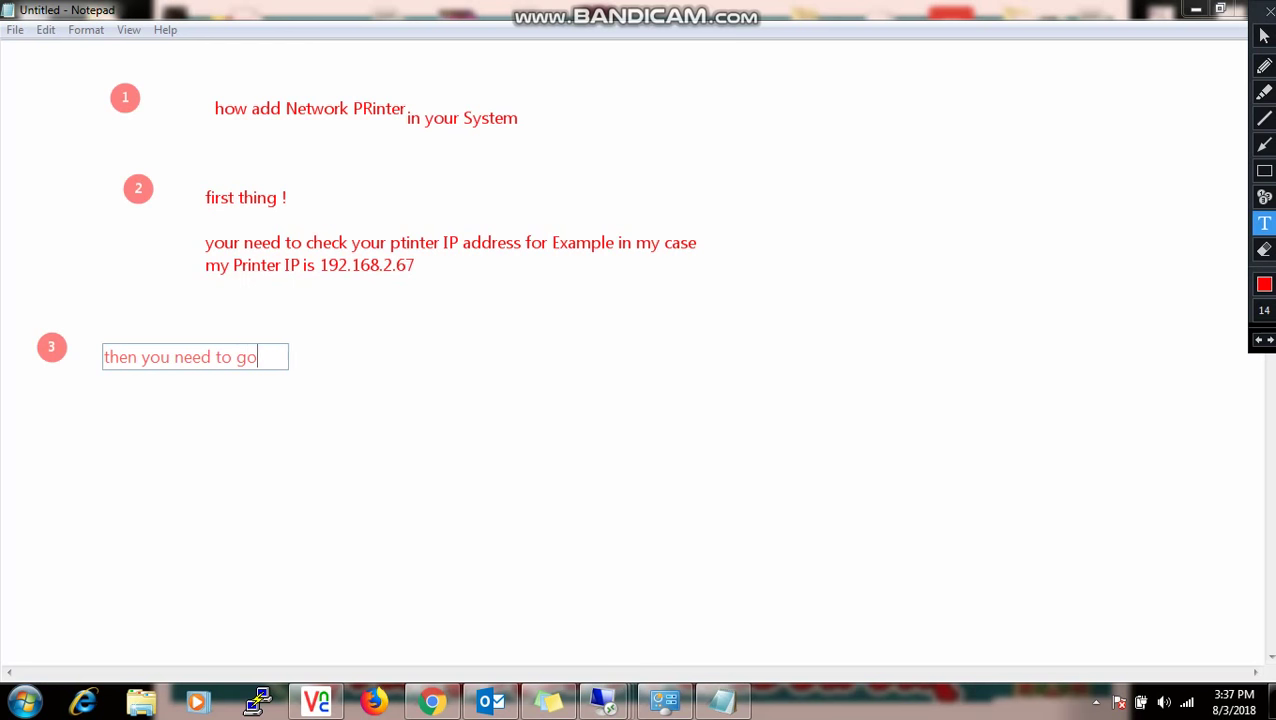
text( in CO)
key(BackSpace)
key(BackSpace)
text(Device )
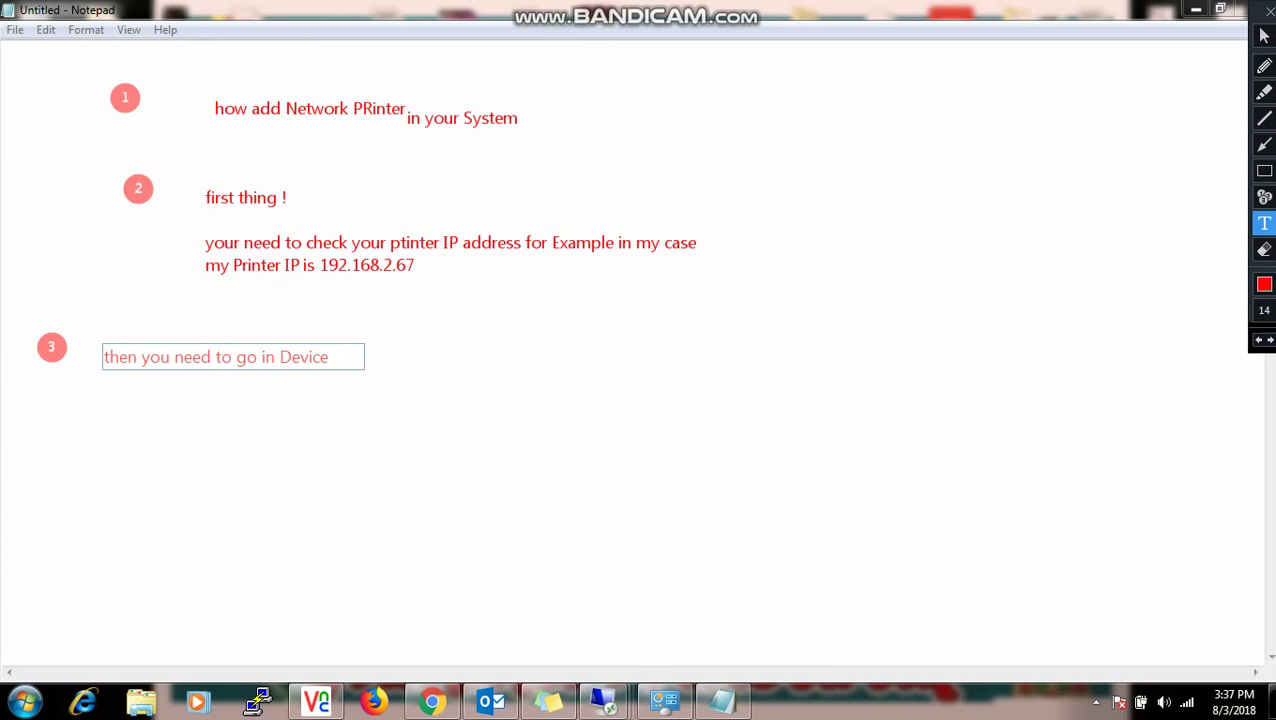
text(& Printer Option)
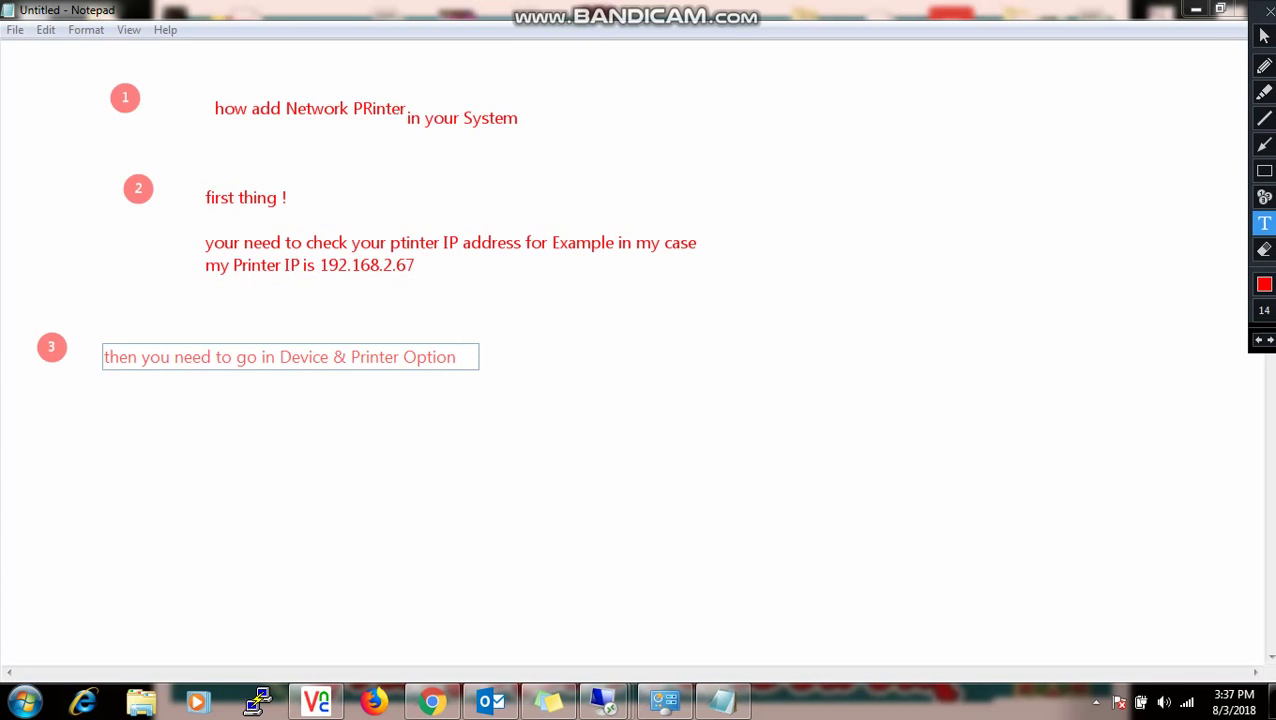
key(Escape)
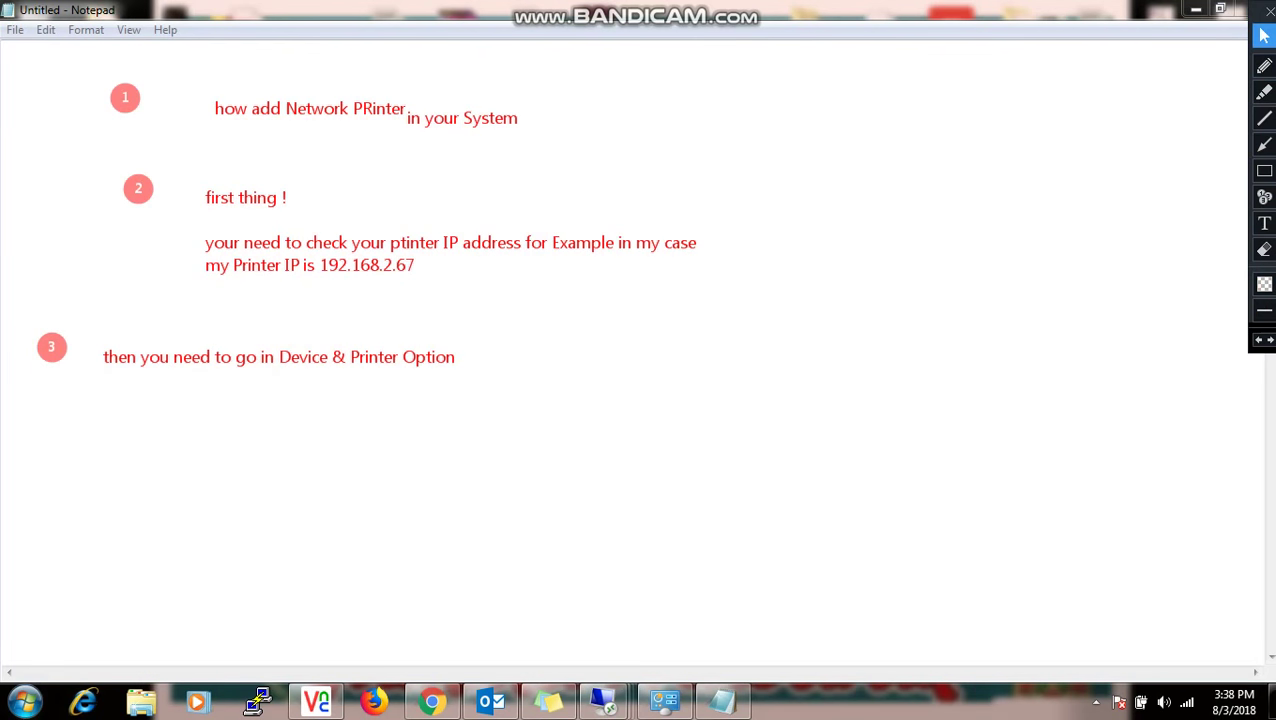
click(24, 702)
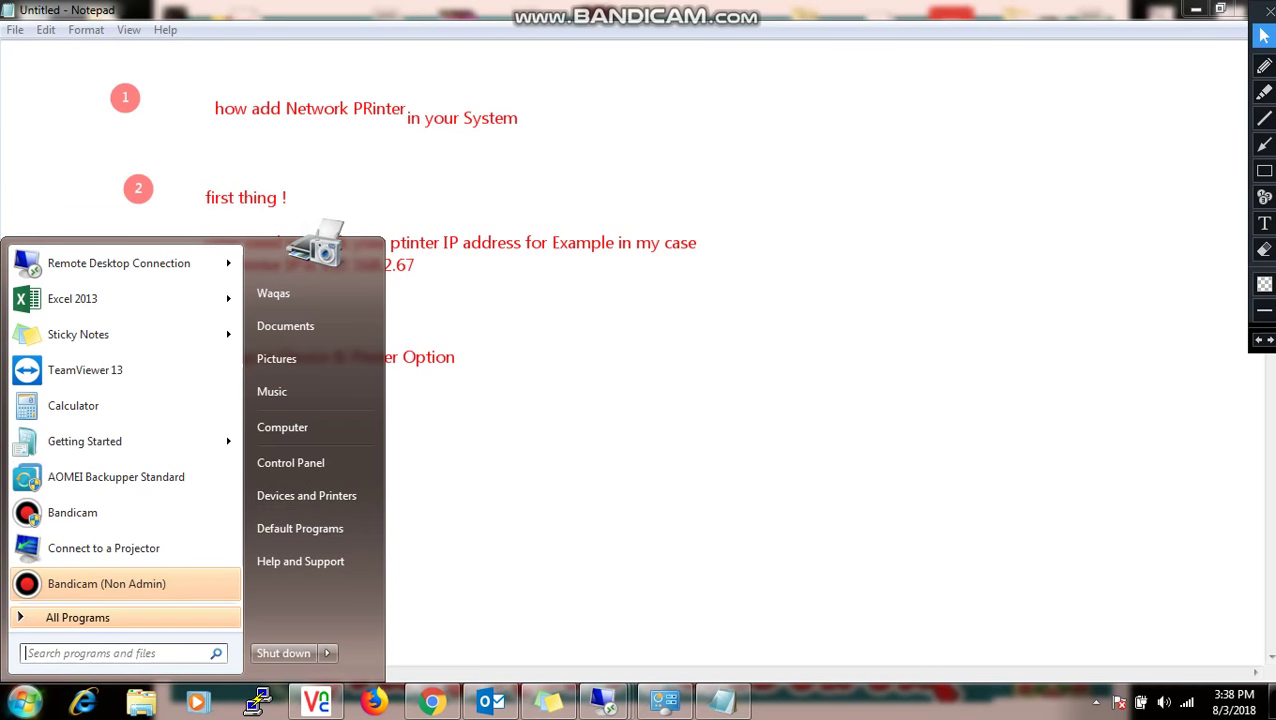
click(1264, 197)
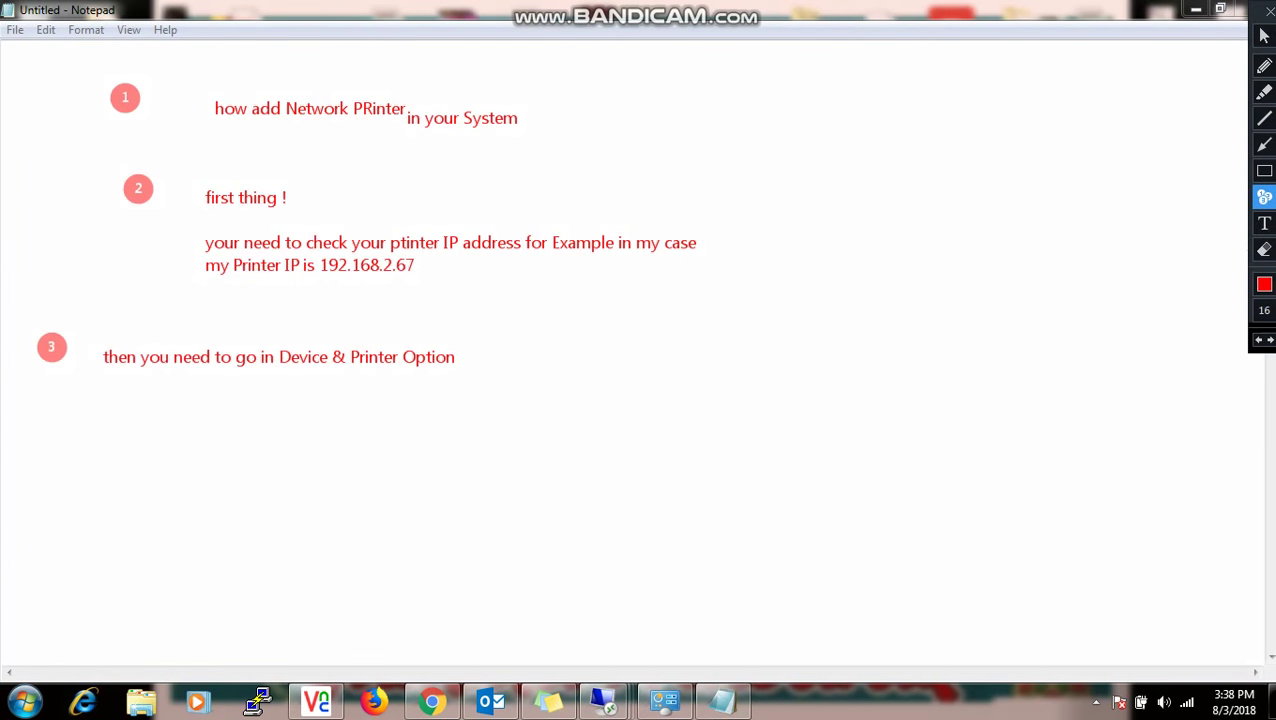
click(1264, 35)
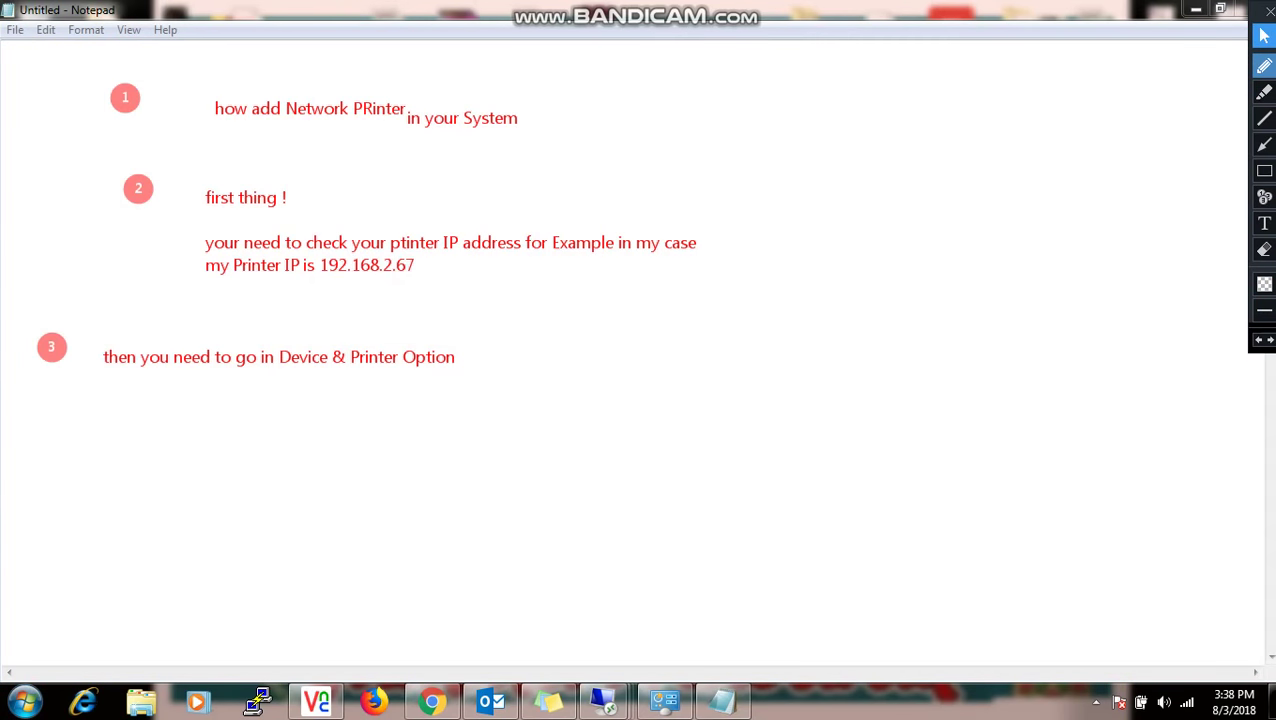
Open the Windows Devices and Printers window and maximize it
click(24, 702)
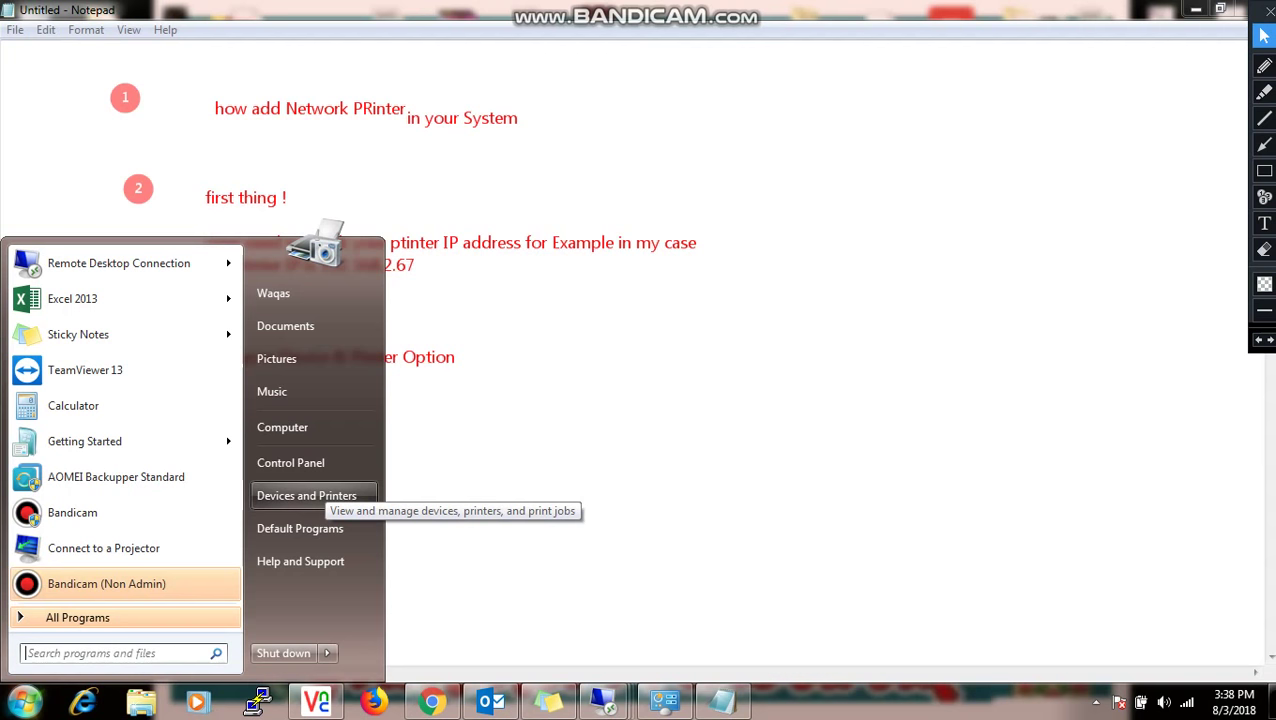
click(306, 495)
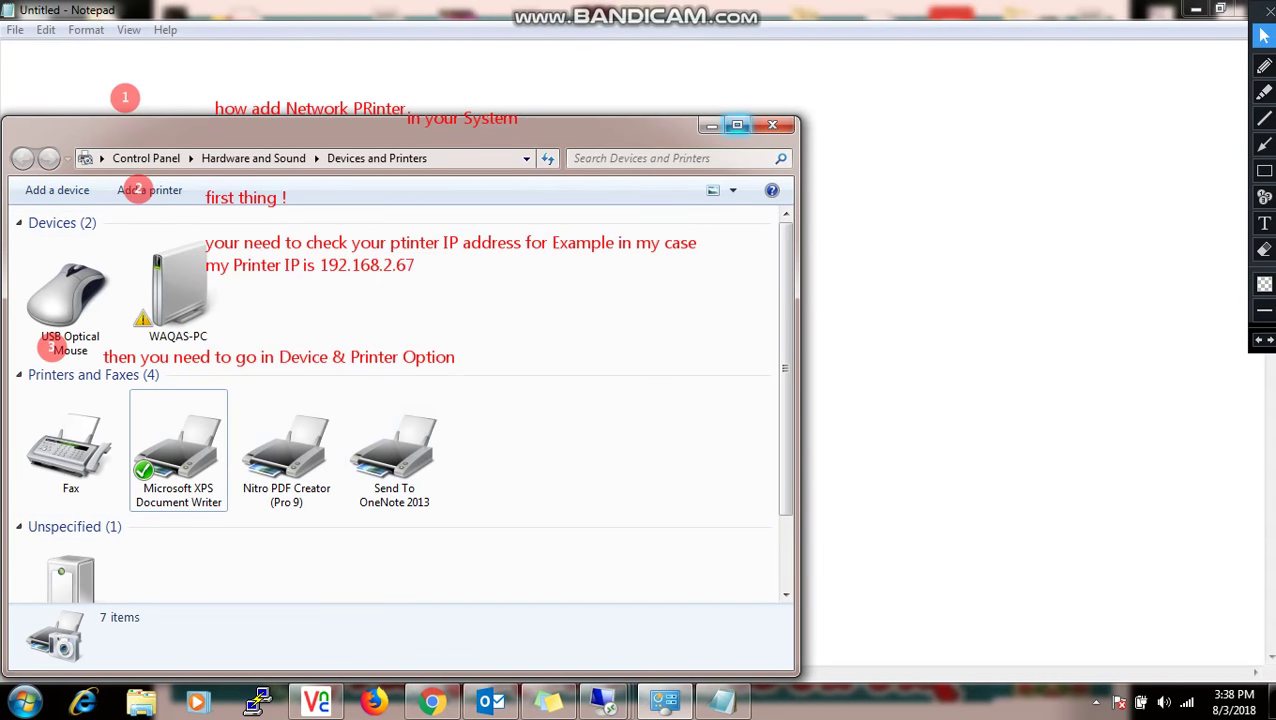
click(737, 124)
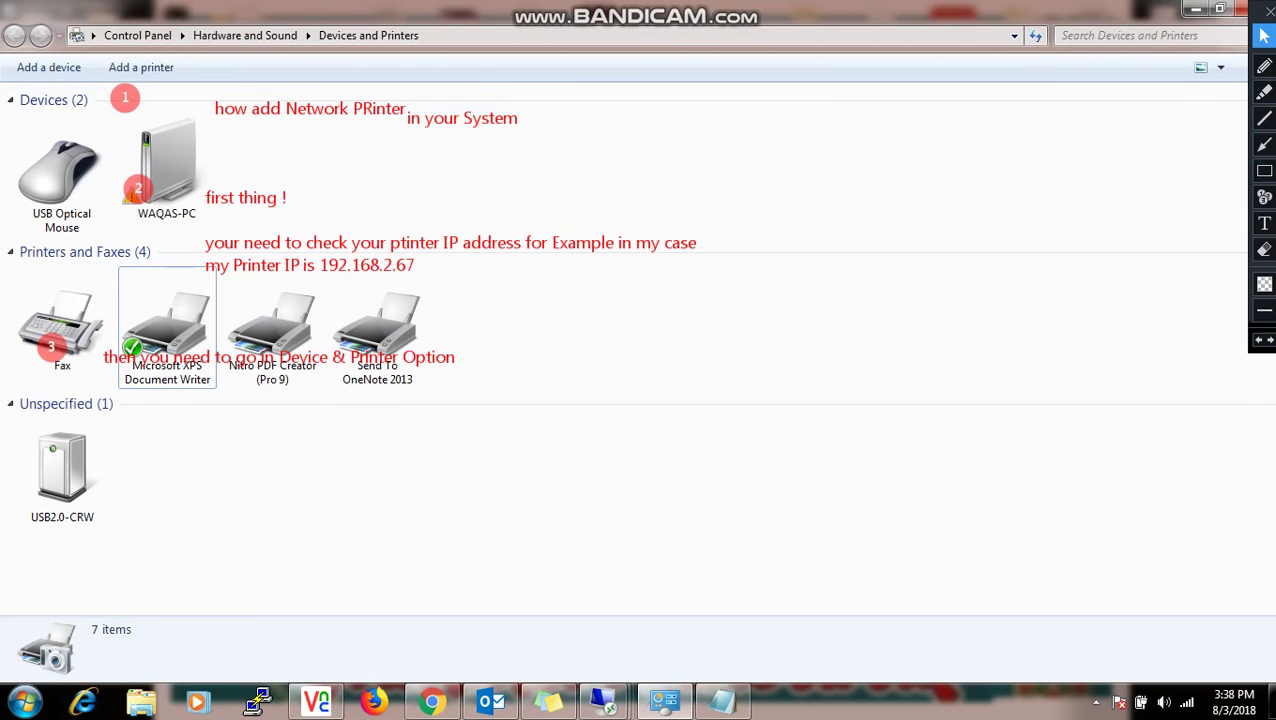
Erase all number markers and text annotations covering the Devices and Printers window
click(1264, 196)
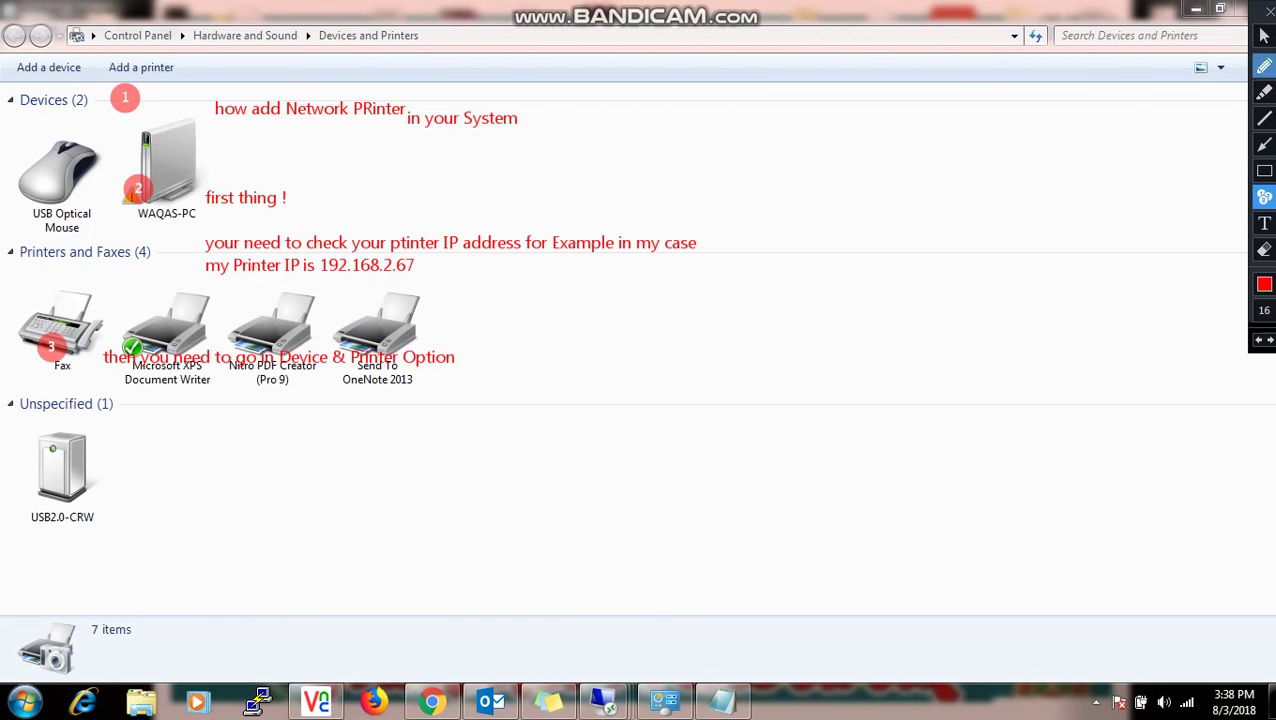
click(1264, 36)
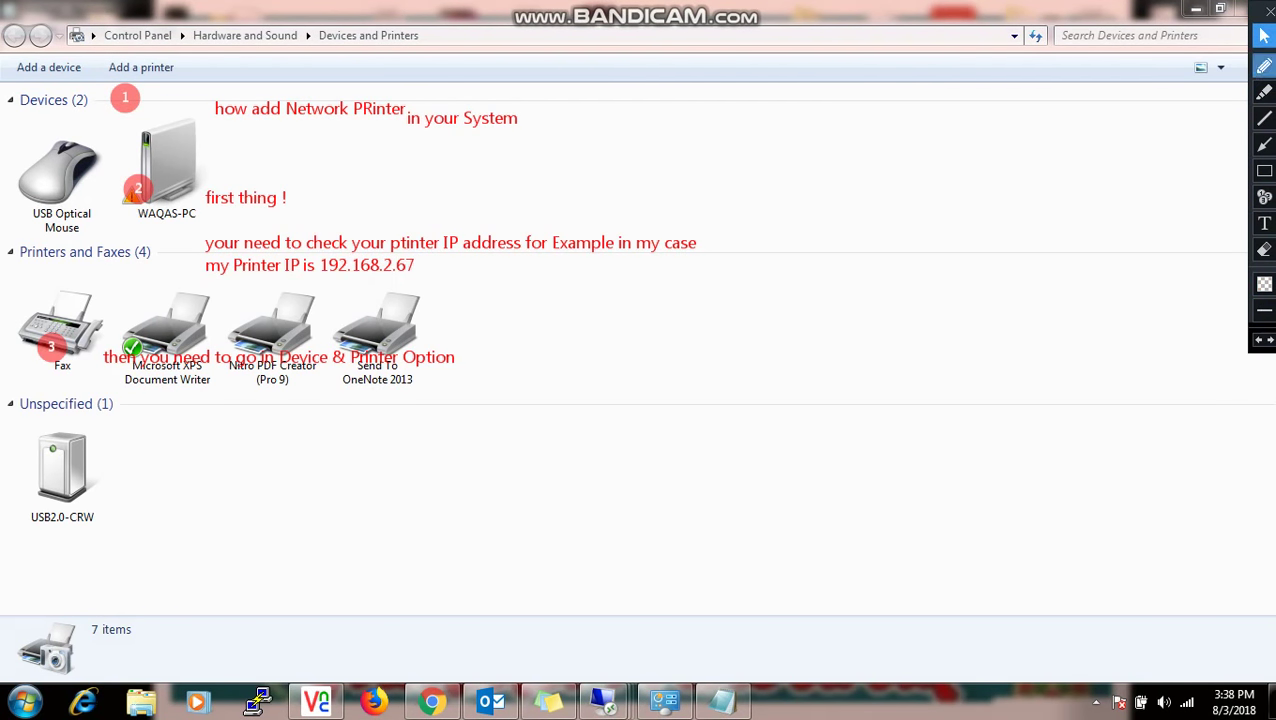
click(1264, 249)
drag(700, 245, 391, 245)
drag(808, 480, 1, 38)
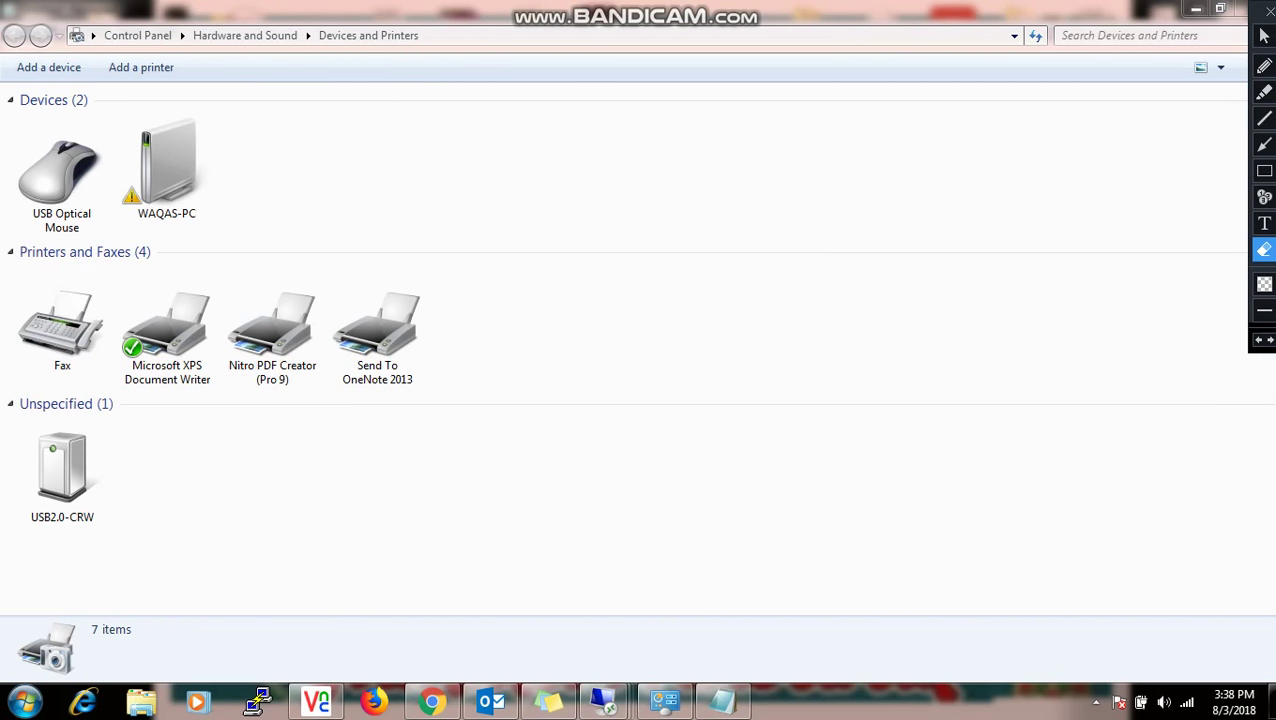
Place number marker 4 below the Add a printer command and write the two-line note "now here to" / "Add A printer" beside it
click(1264, 223)
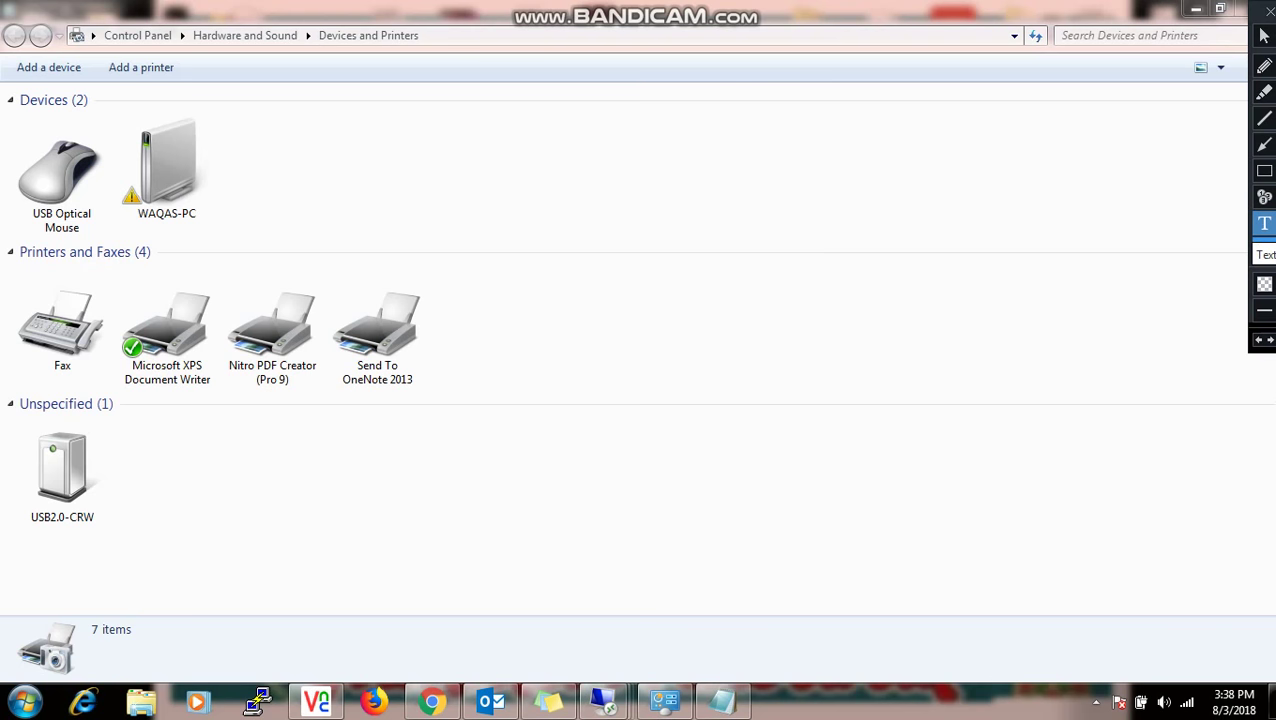
click(1264, 197)
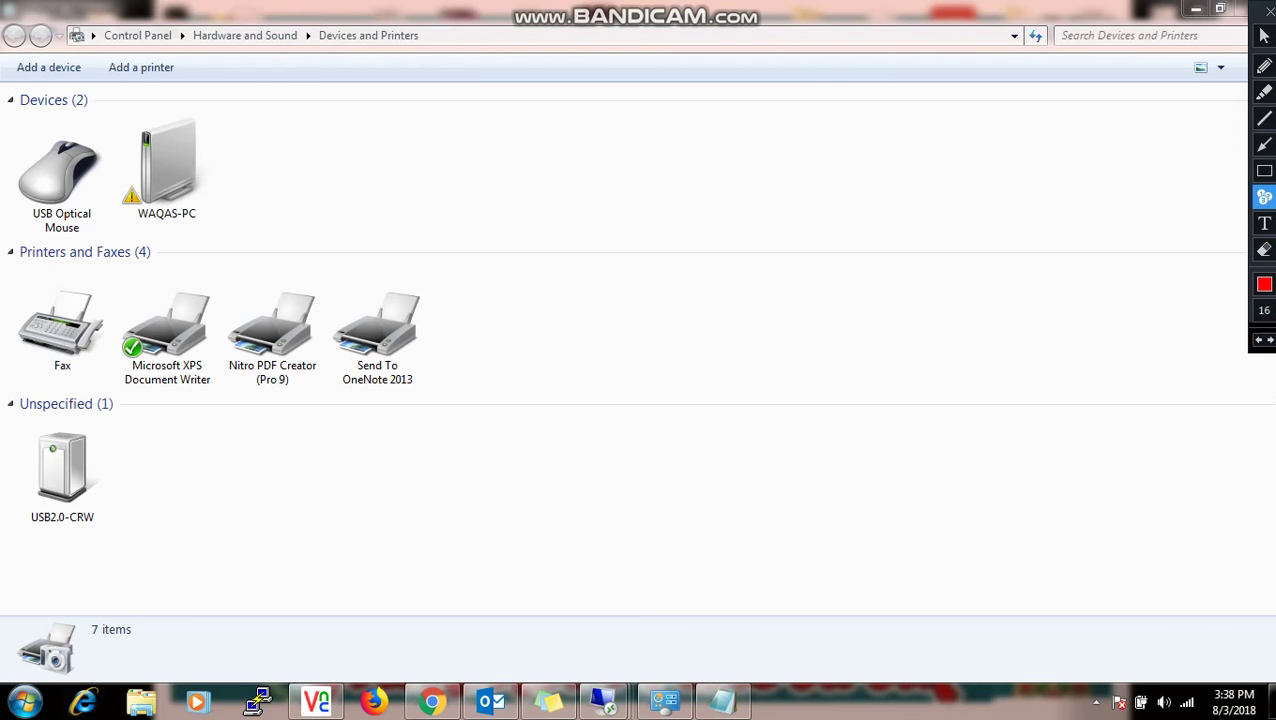
click(333, 99)
click(1264, 223)
click(401, 104)
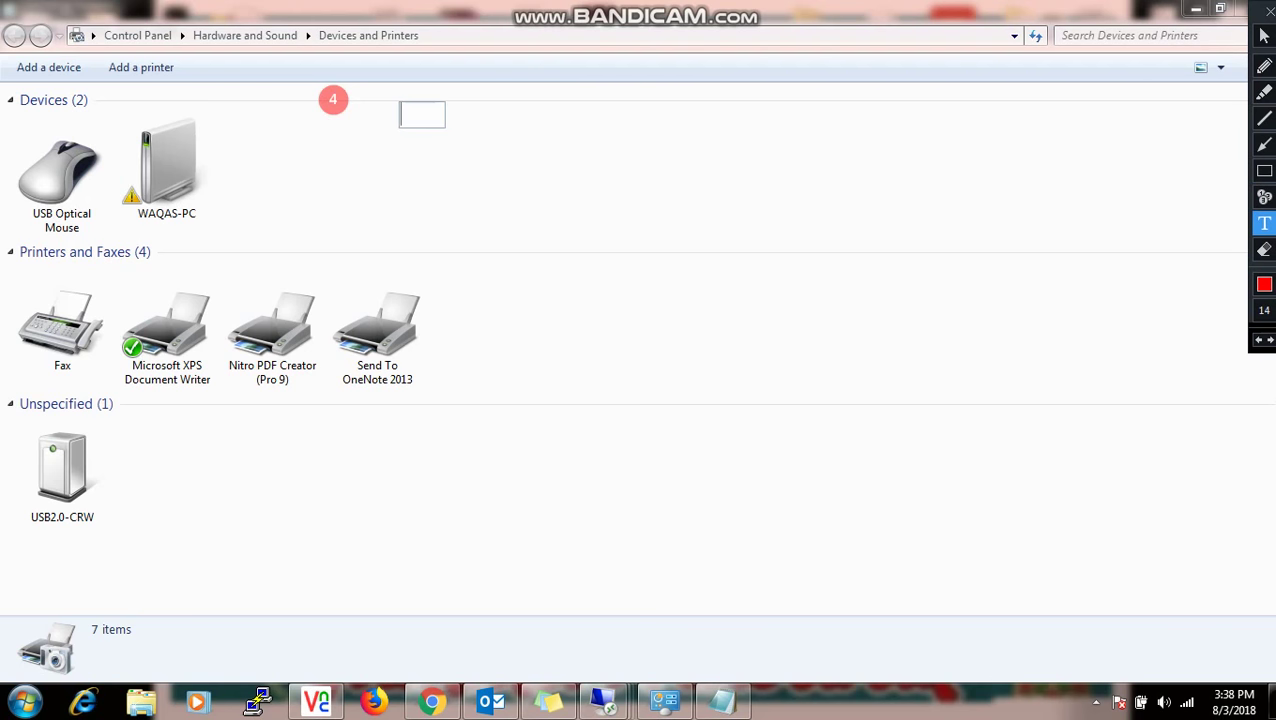
text(now here )
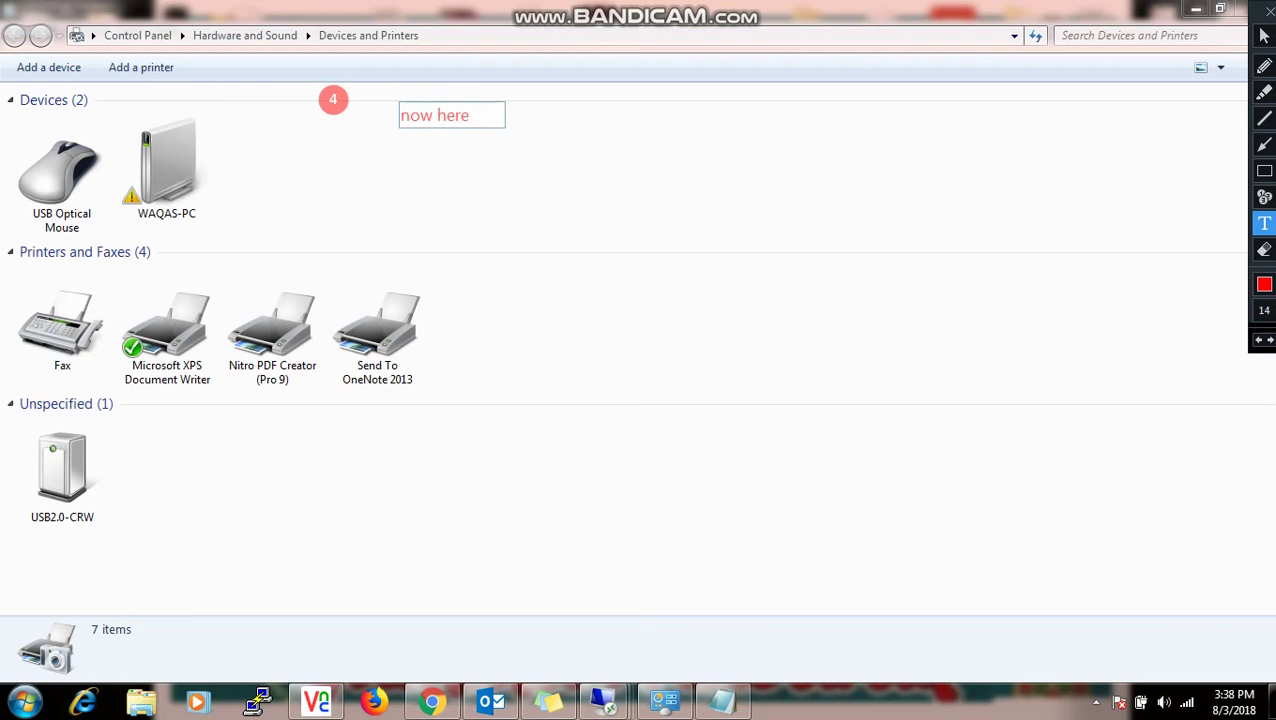
text(to)
key(Return)
text(Ad)
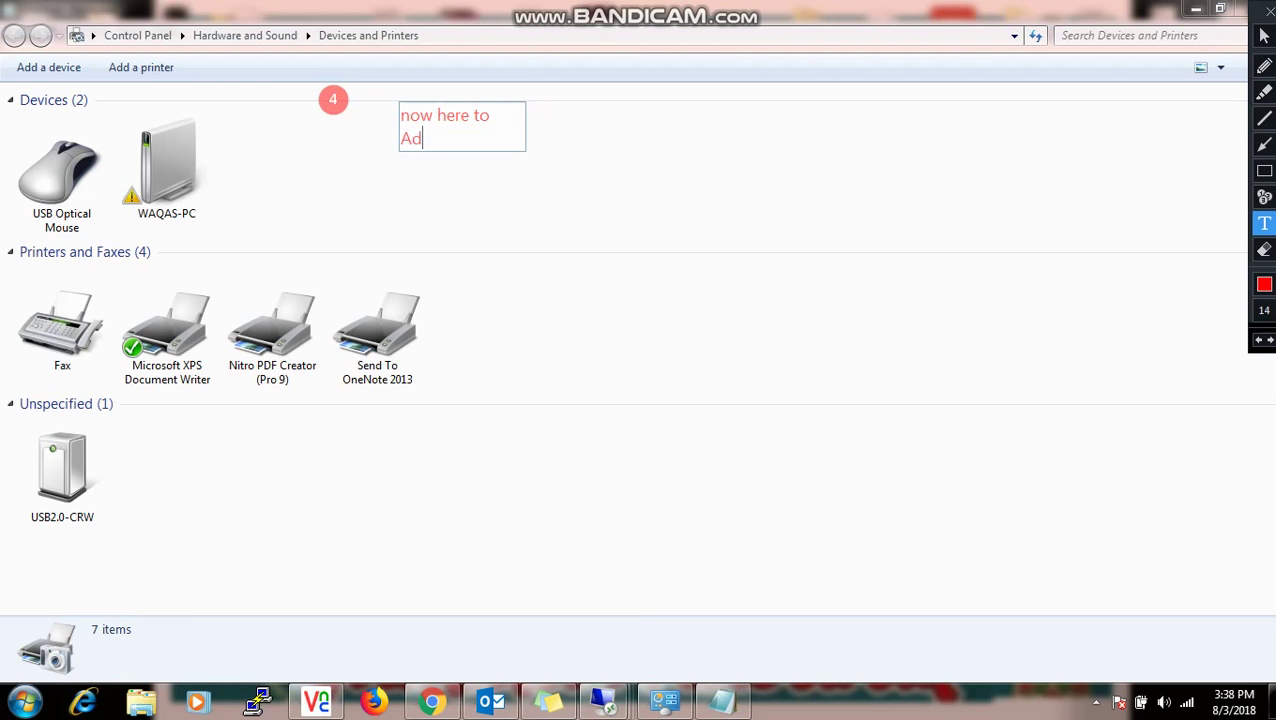
text(d A printer)
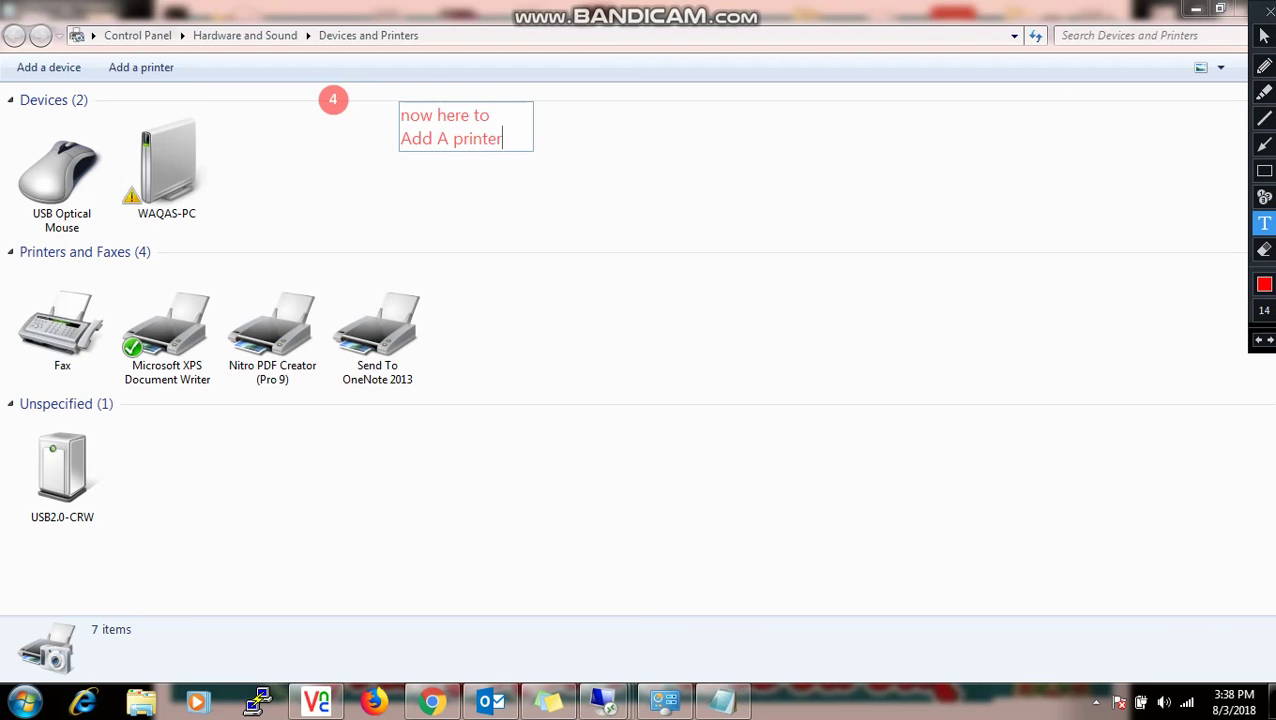
Start the Add Printer wizard and erase marker 4 with its note
click(1263, 35)
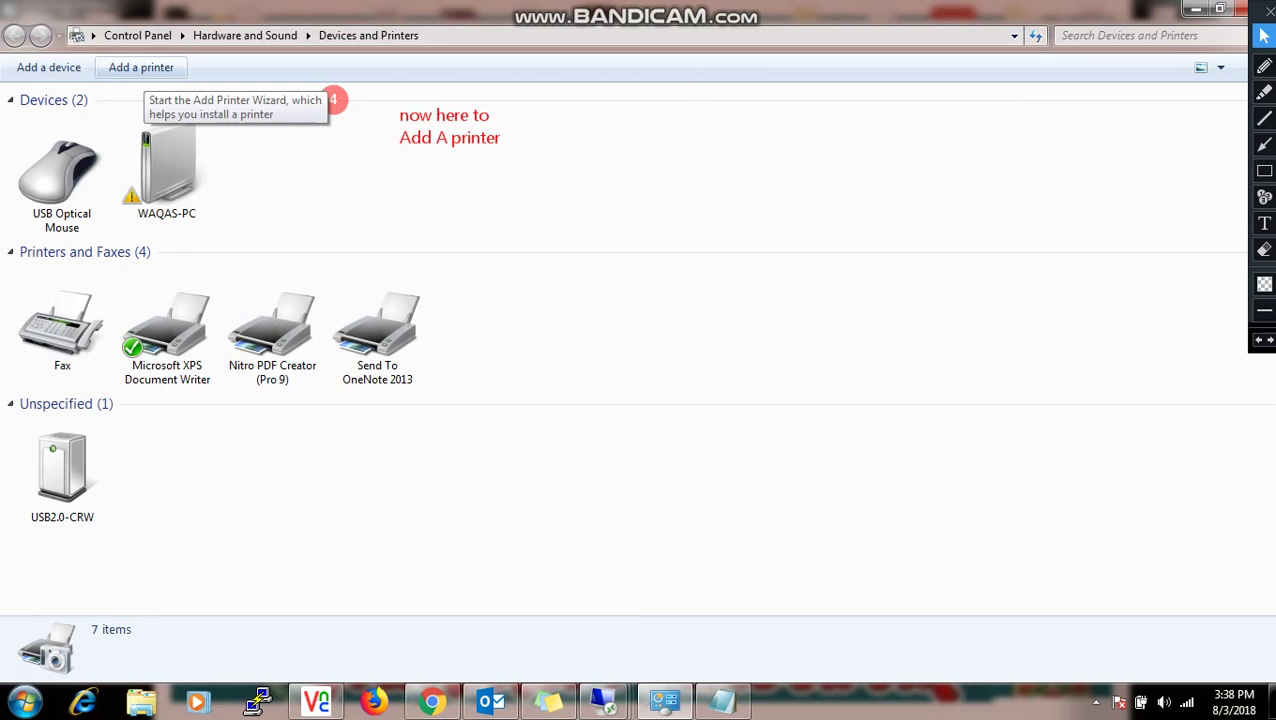
click(141, 67)
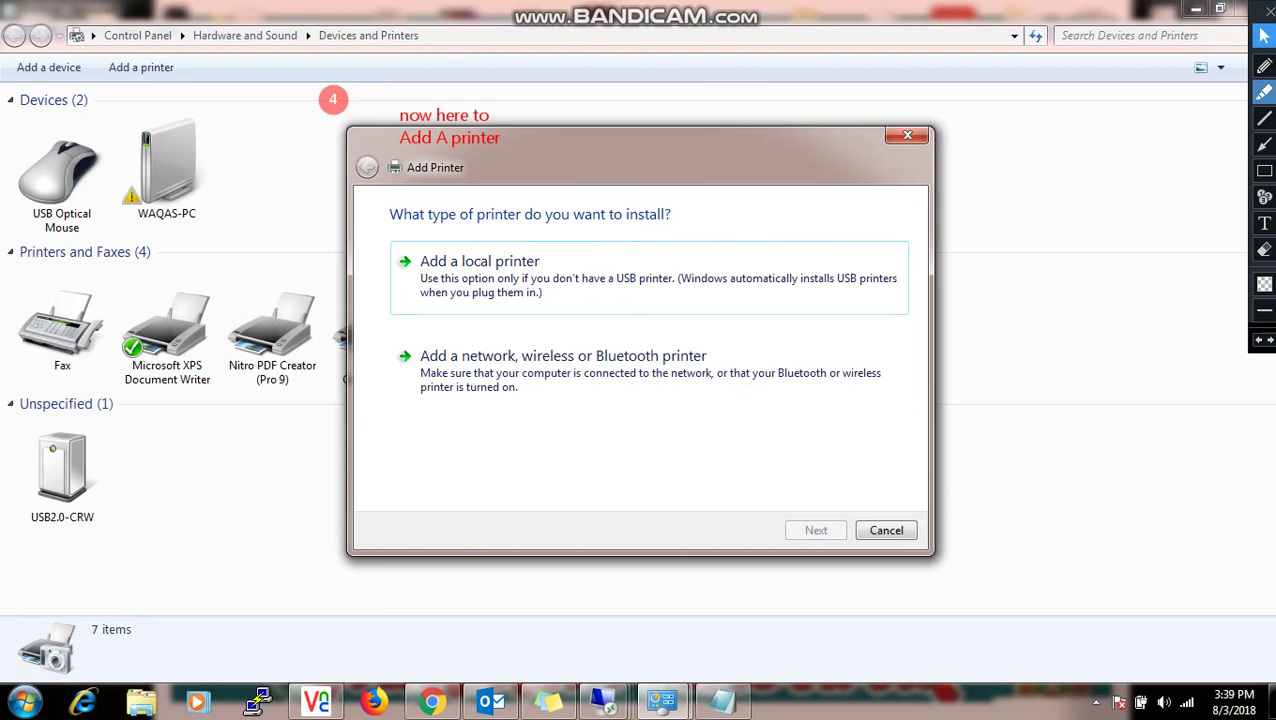
click(1264, 91)
click(1264, 249)
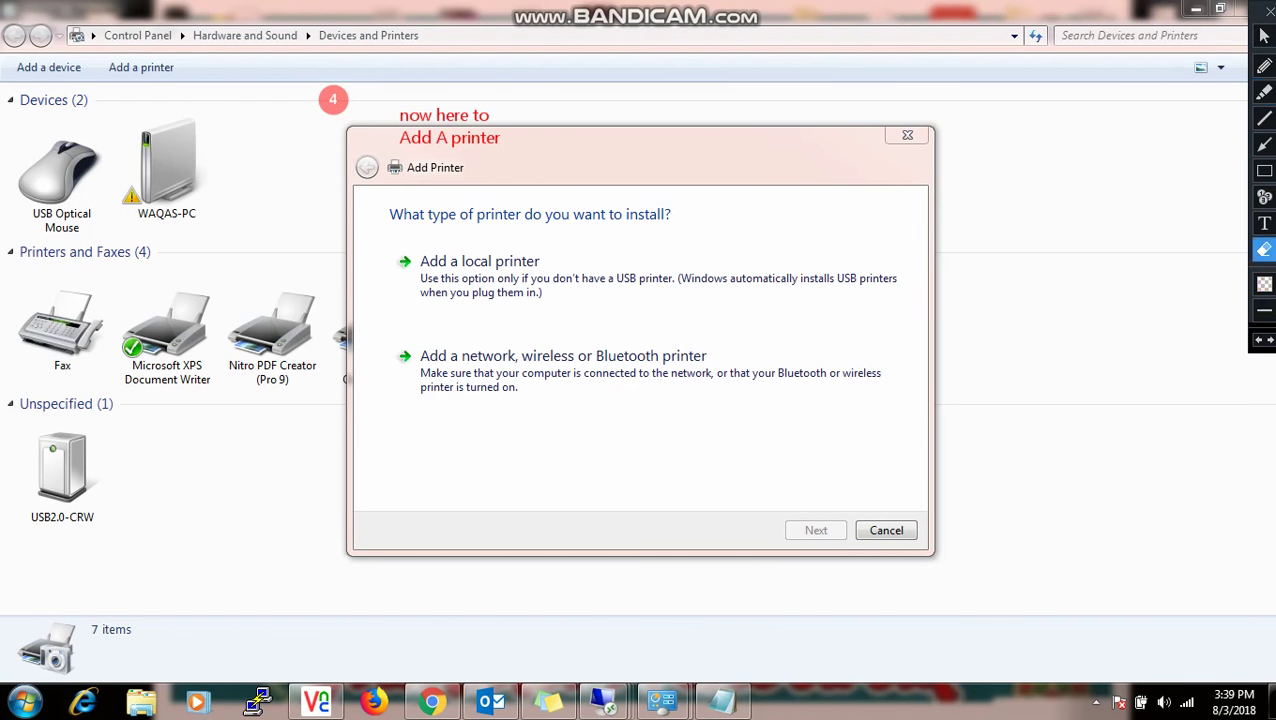
drag(271, 29, 579, 171)
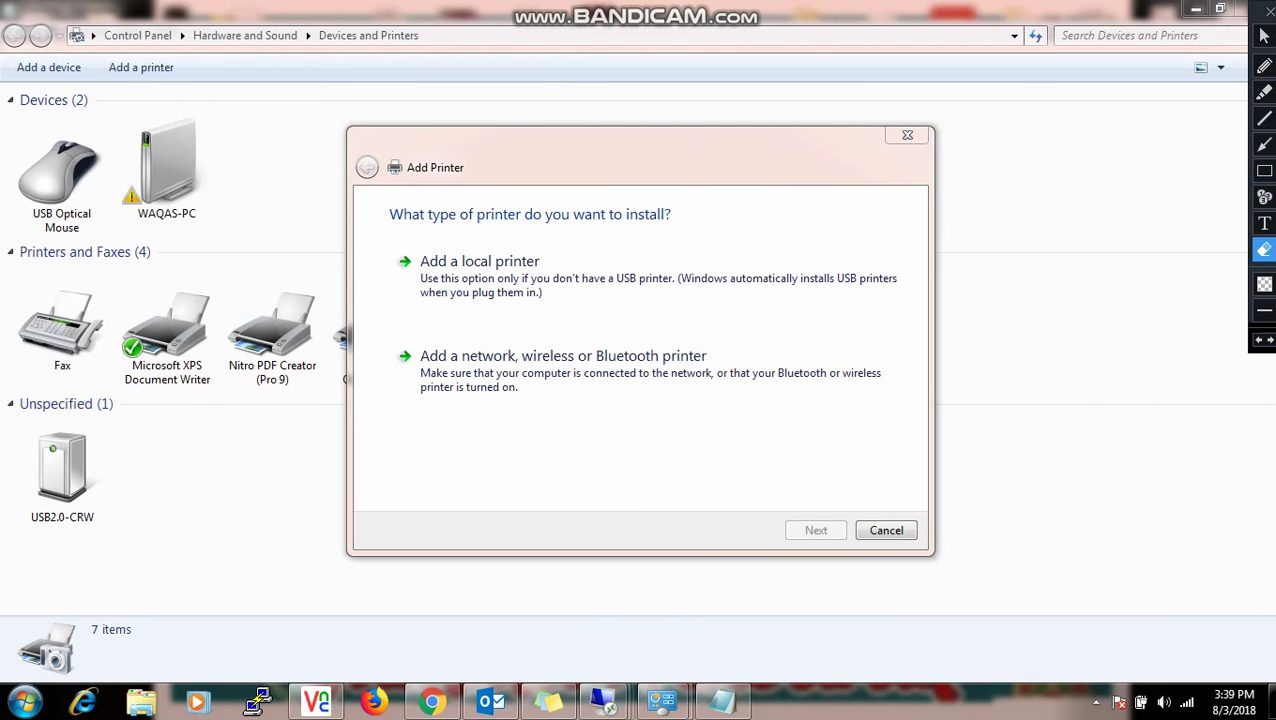
Place number marker 5 below the network printer option and write the two-line note "check option" / "Add A Network Printer" beside it
click(1264, 197)
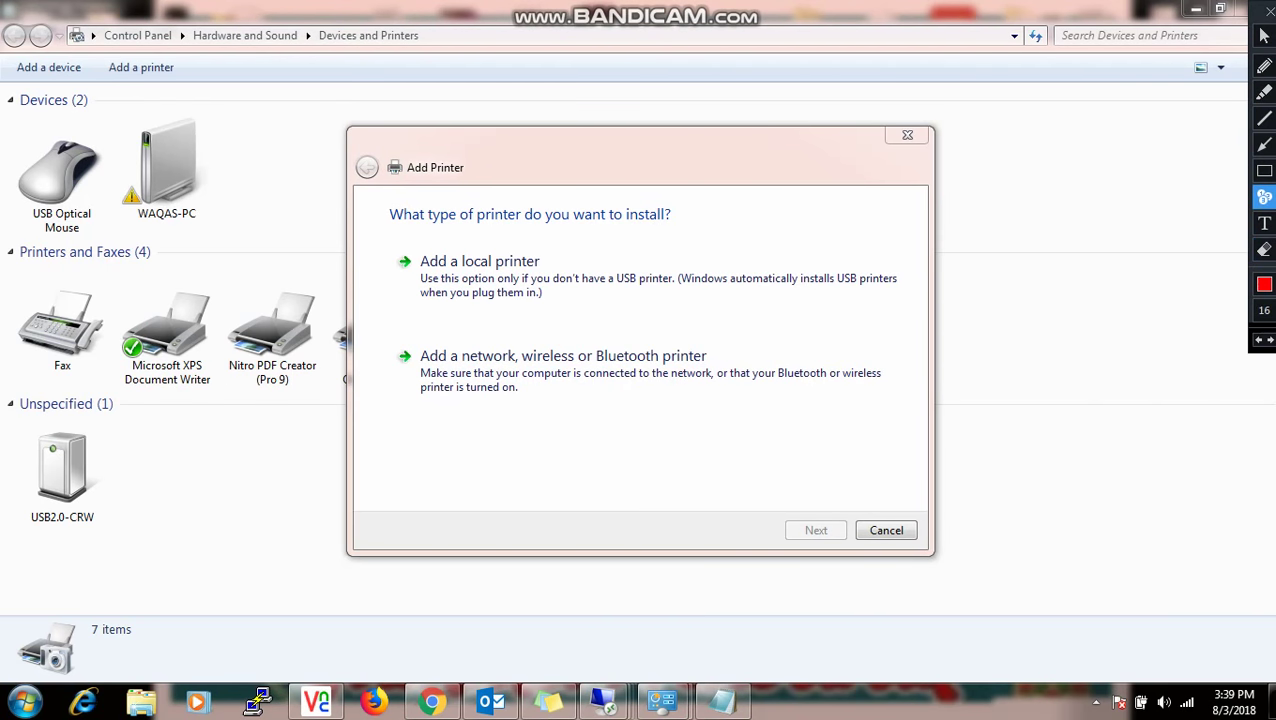
click(585, 437)
click(1264, 222)
click(610, 456)
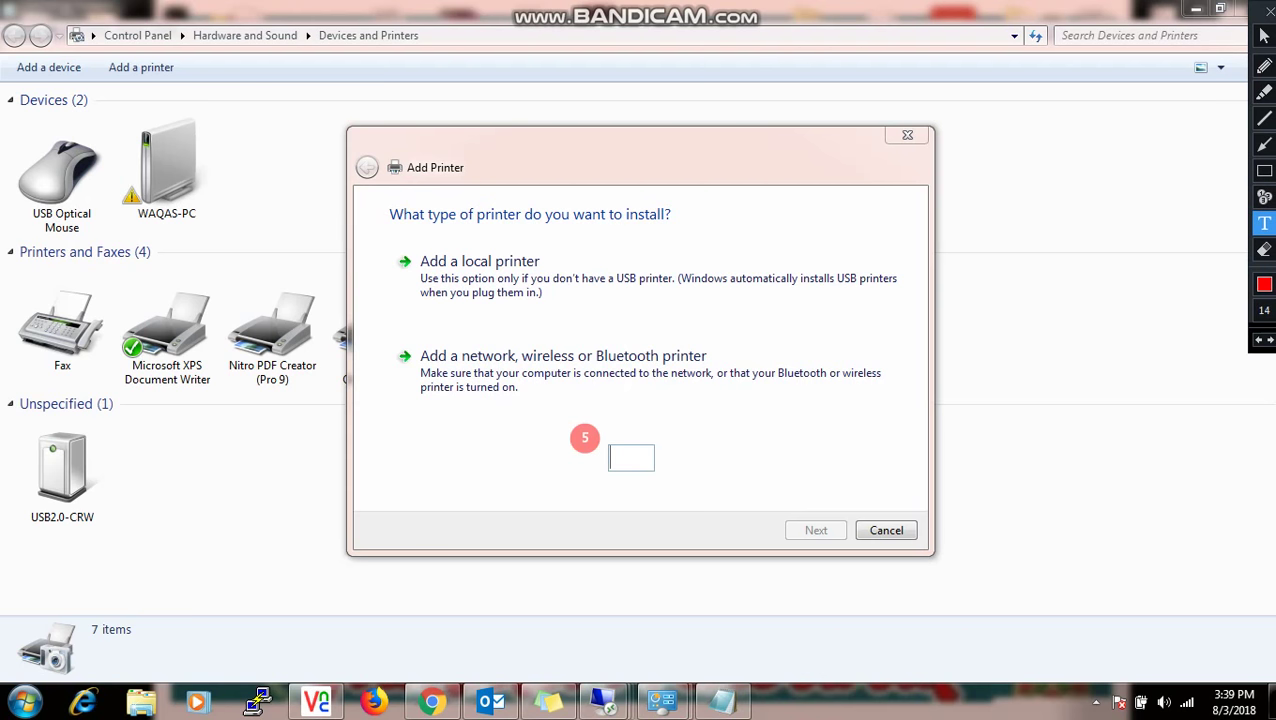
text(check o)
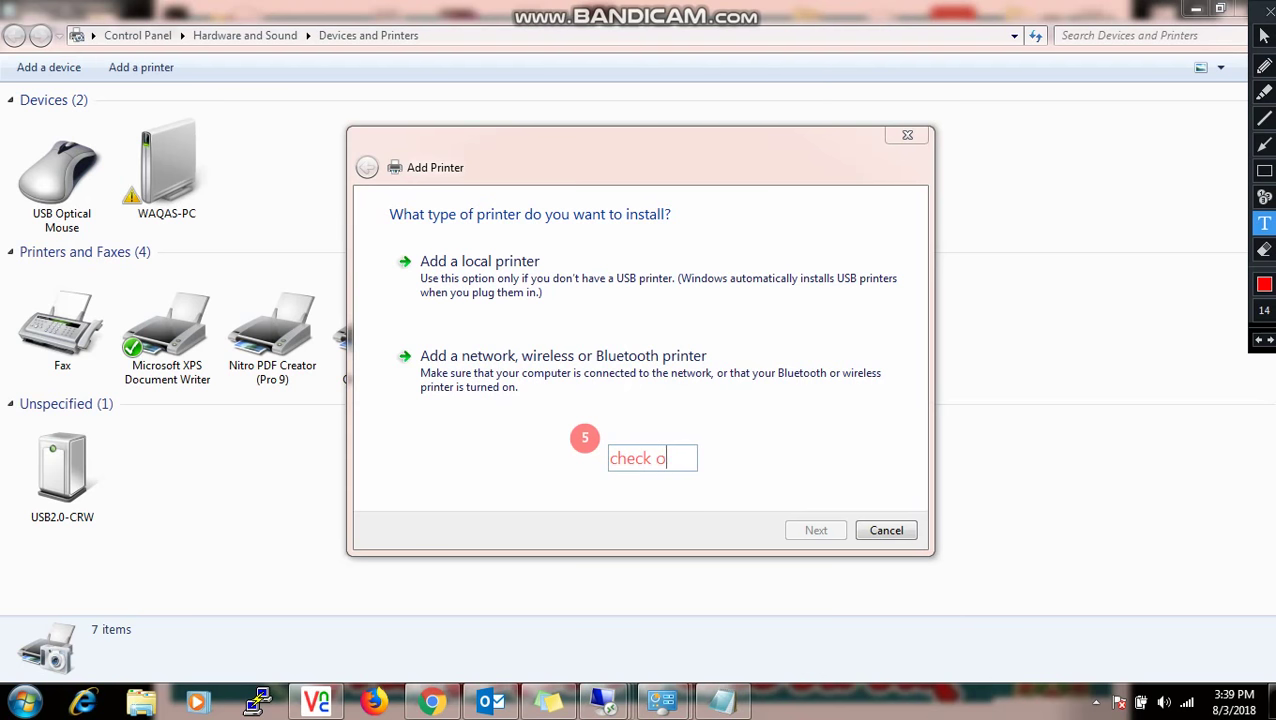
text(ption)
key(Return)
text(Add )
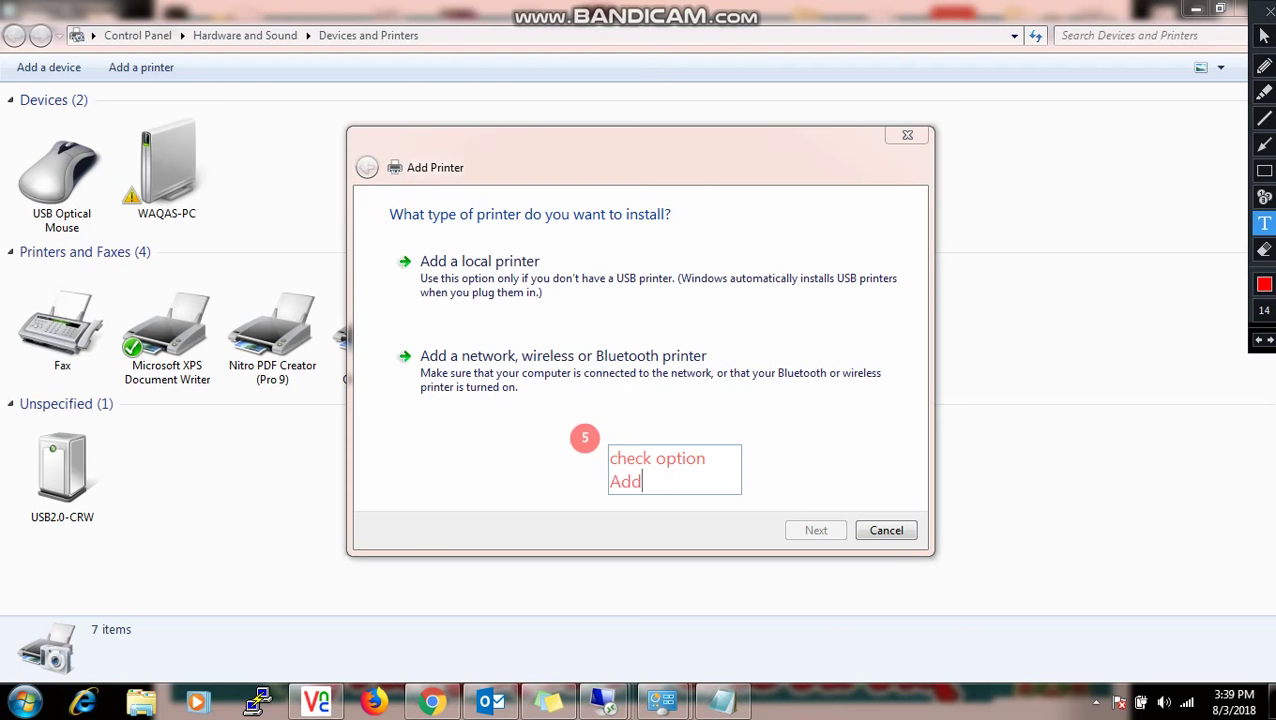
text(A Network )
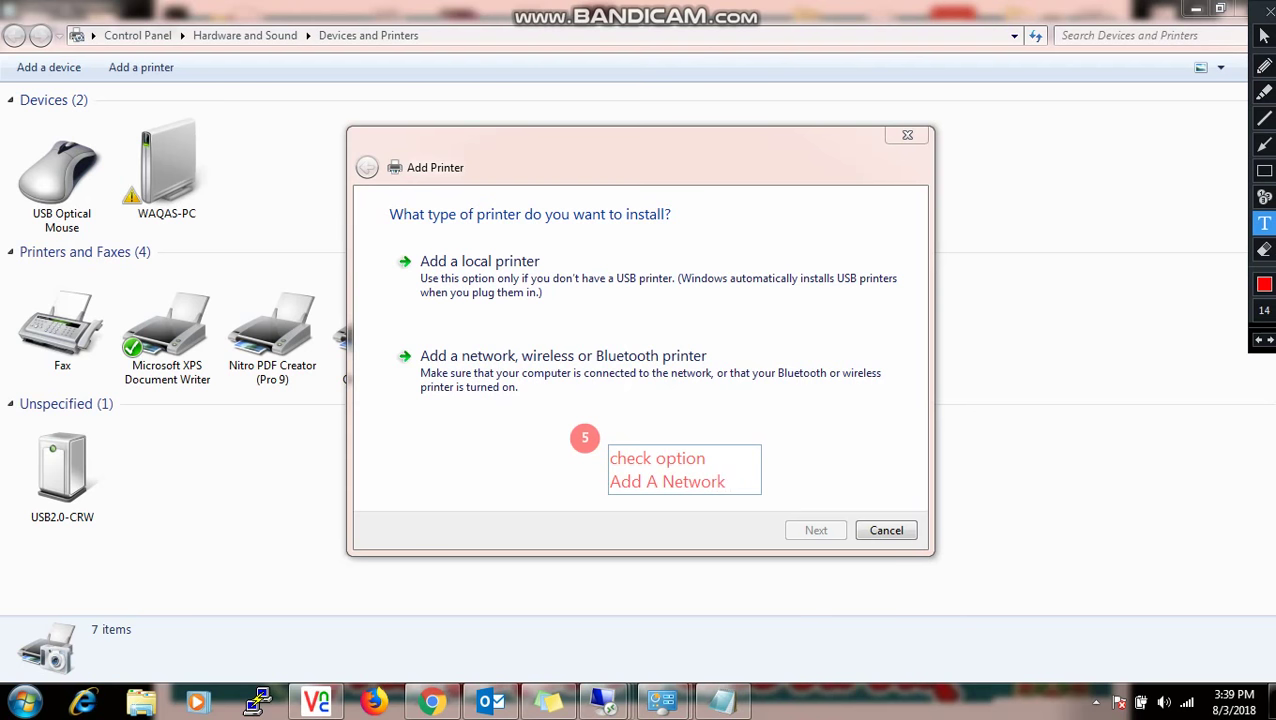
text(Printer)
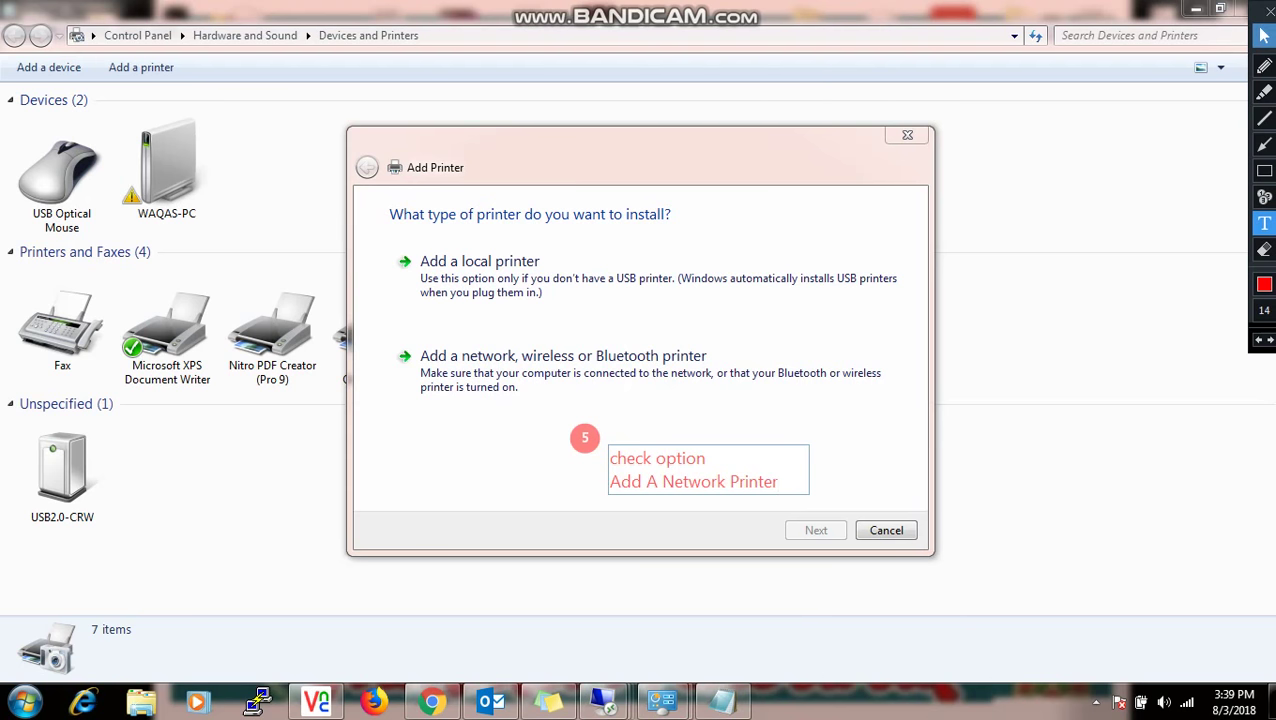
Choose to add a network, wireless or Bluetooth printer, and erase marker 5 with its note
click(1264, 36)
click(649, 372)
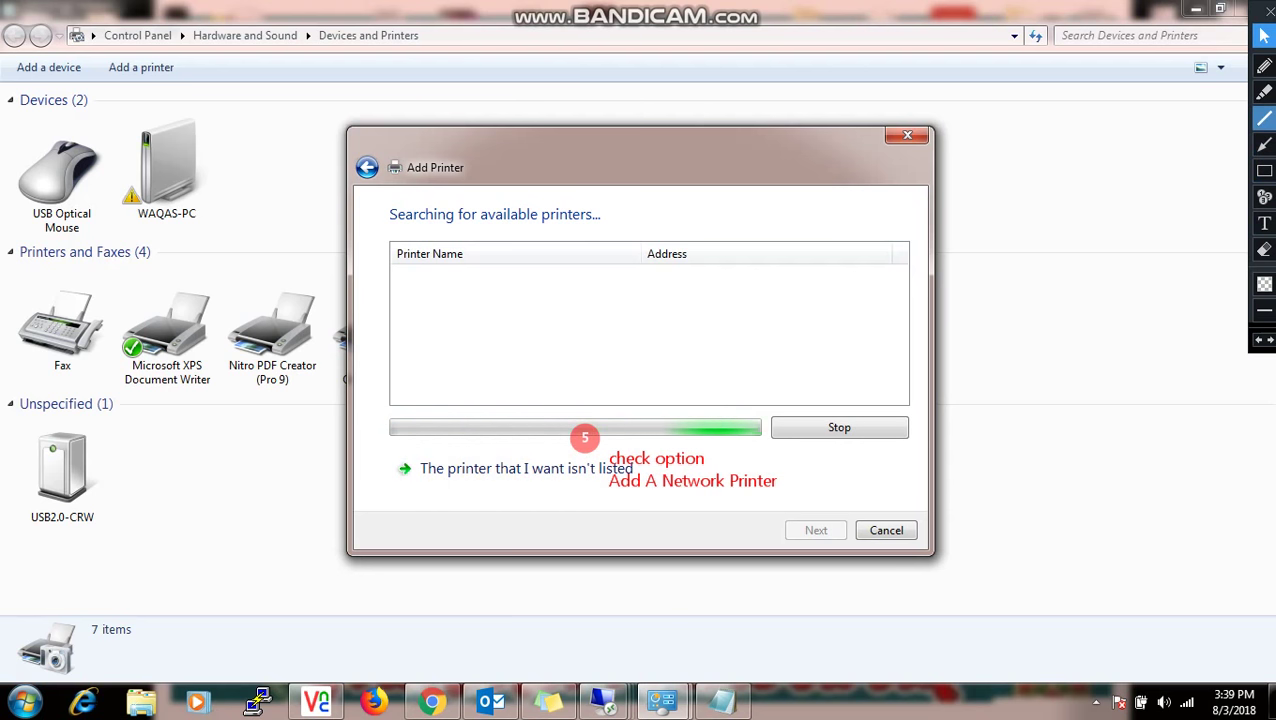
click(1264, 250)
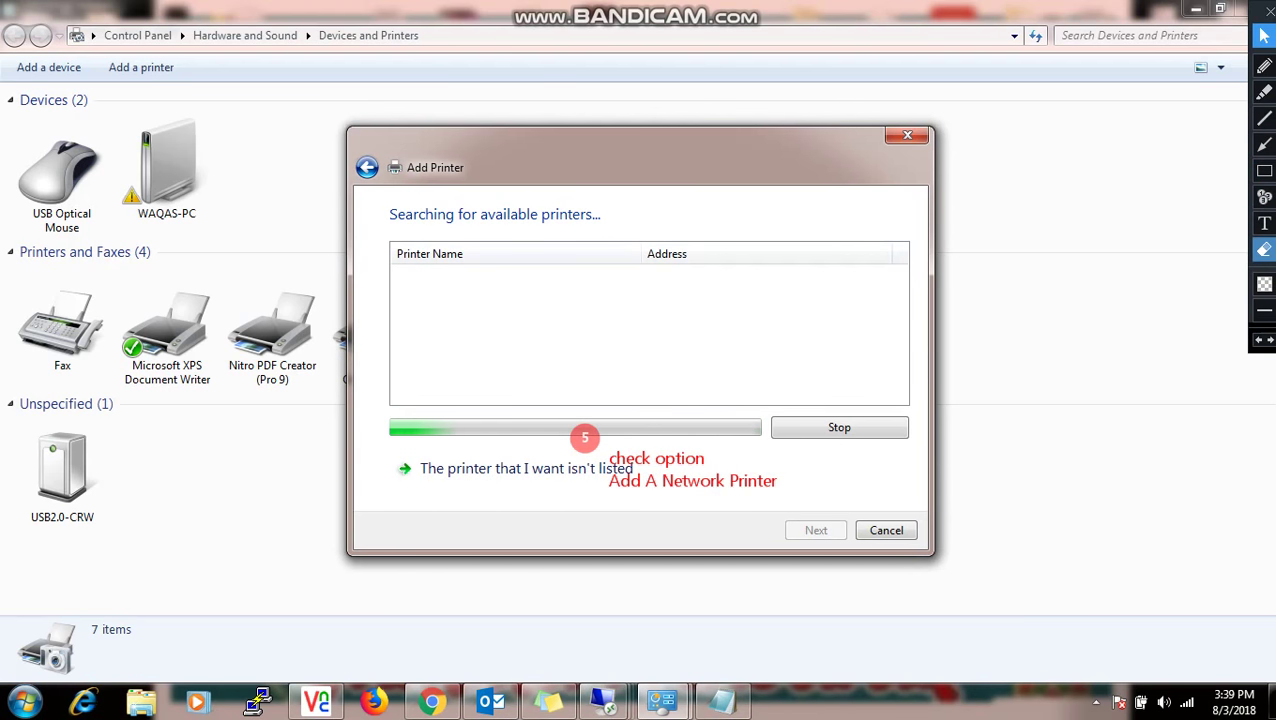
drag(867, 507, 480, 411)
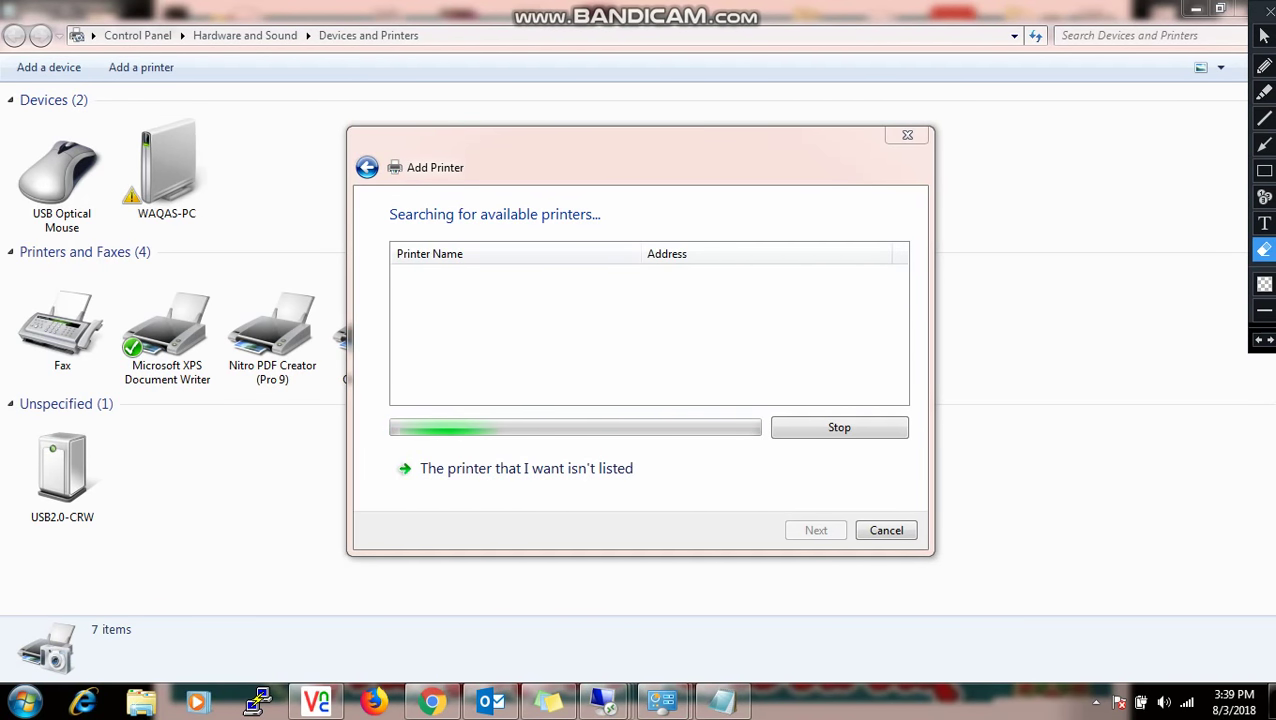
Place number marker 6 in the empty printer list and write "should be check the printer that i want is not listed" beside it
click(1264, 197)
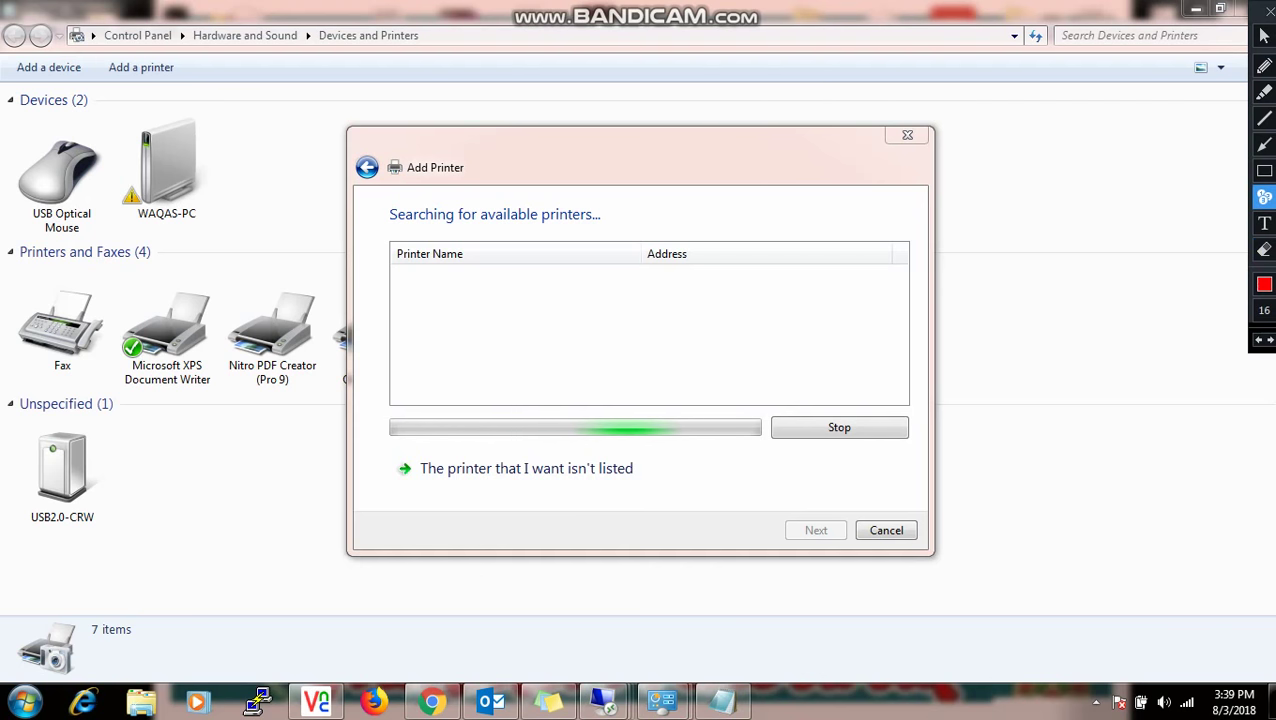
click(456, 297)
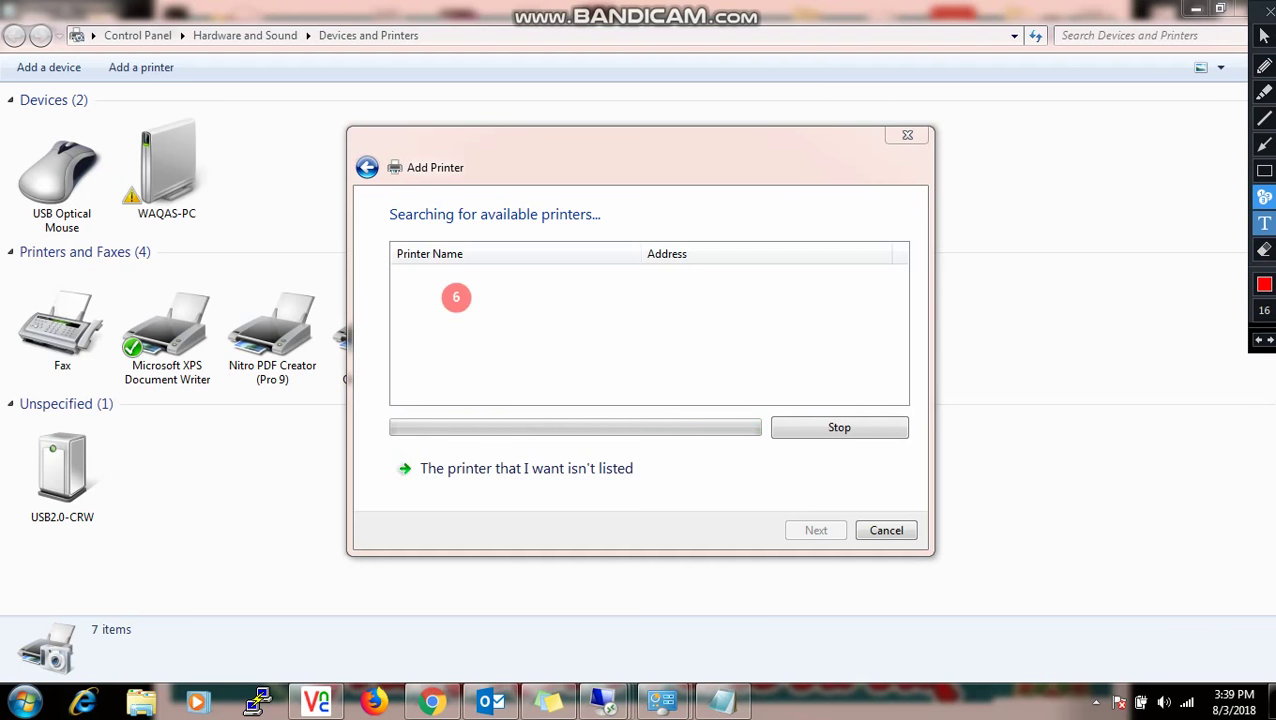
click(1264, 223)
click(506, 308)
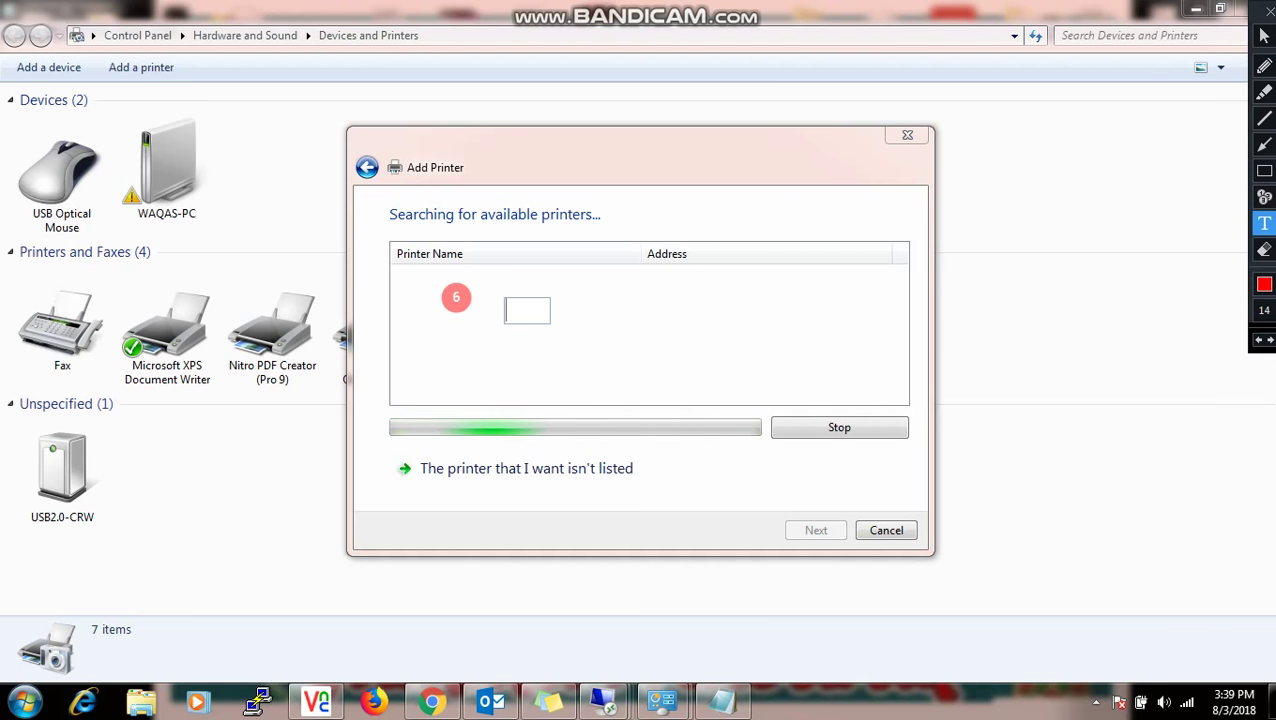
text(should )
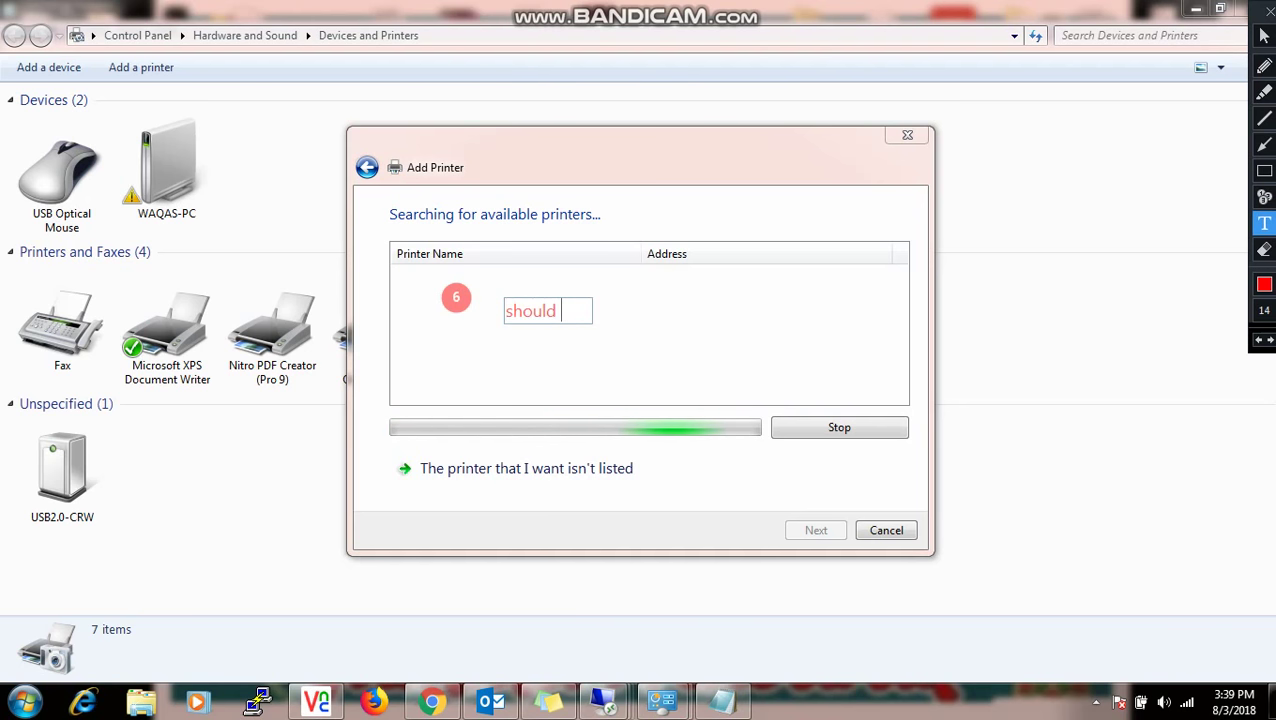
text(be check)
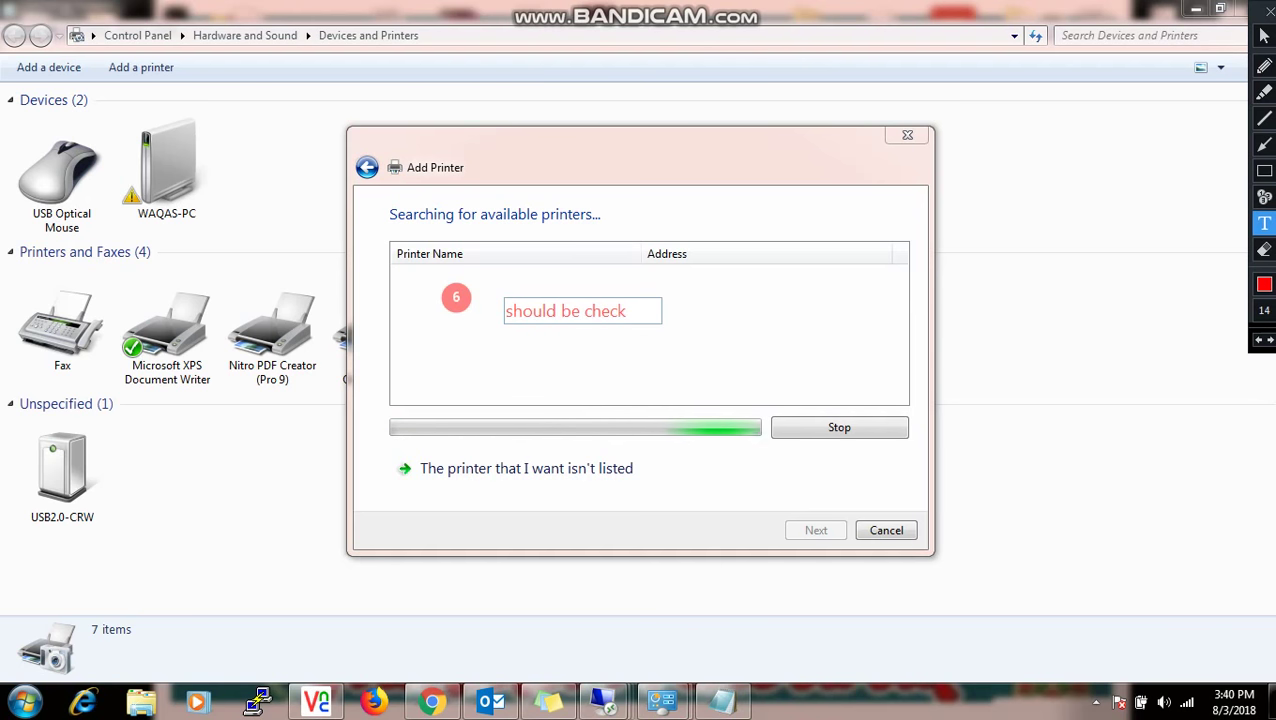
text( the )
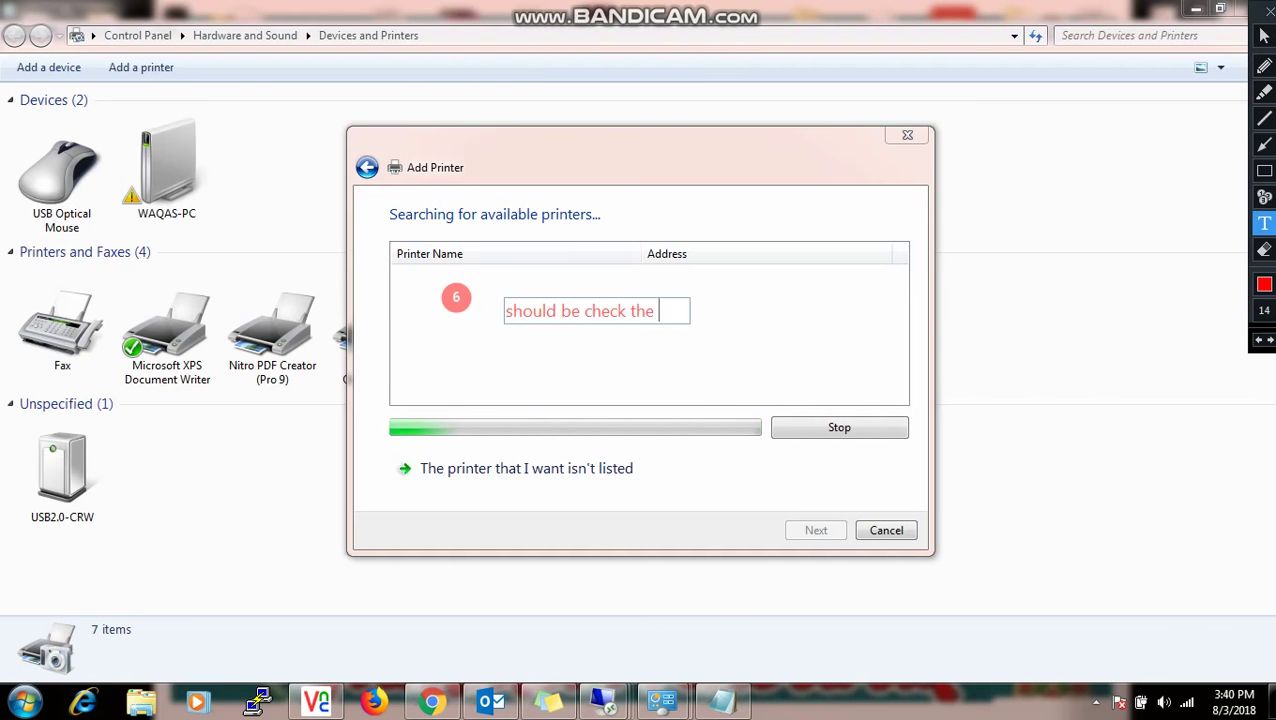
text(printer )
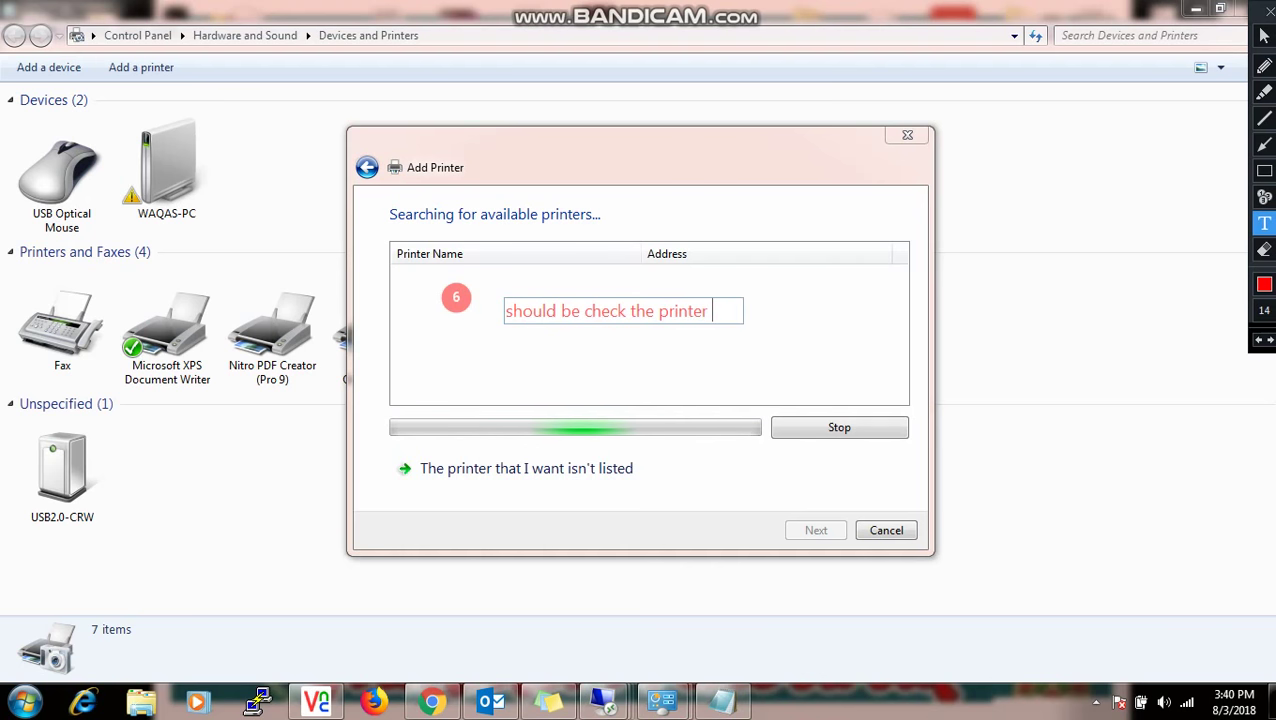
text(that i want )
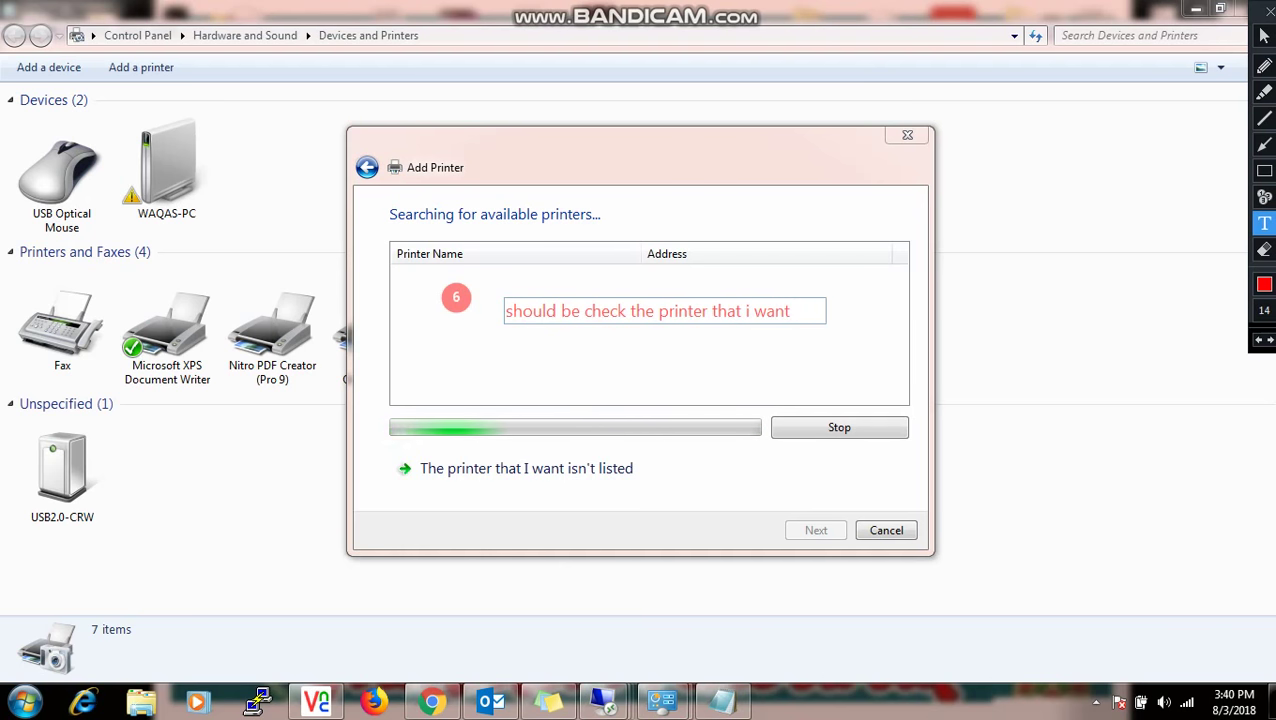
text(is not liste)
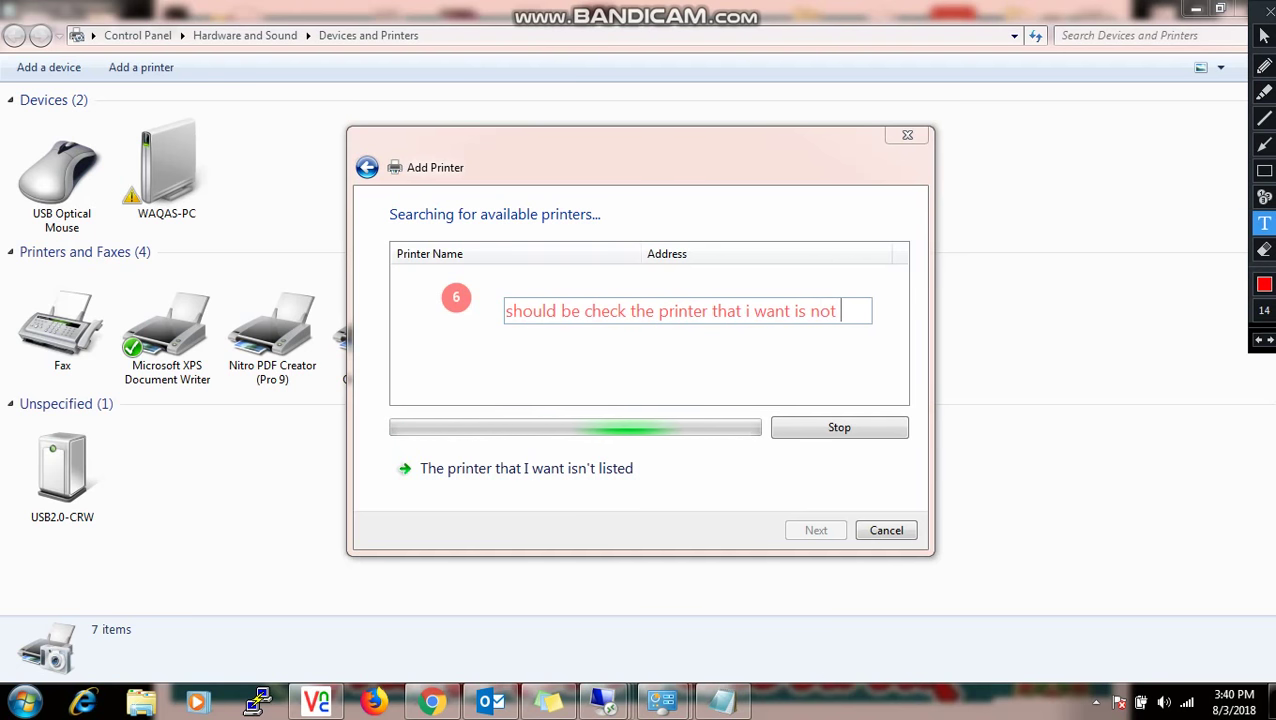
text(d)
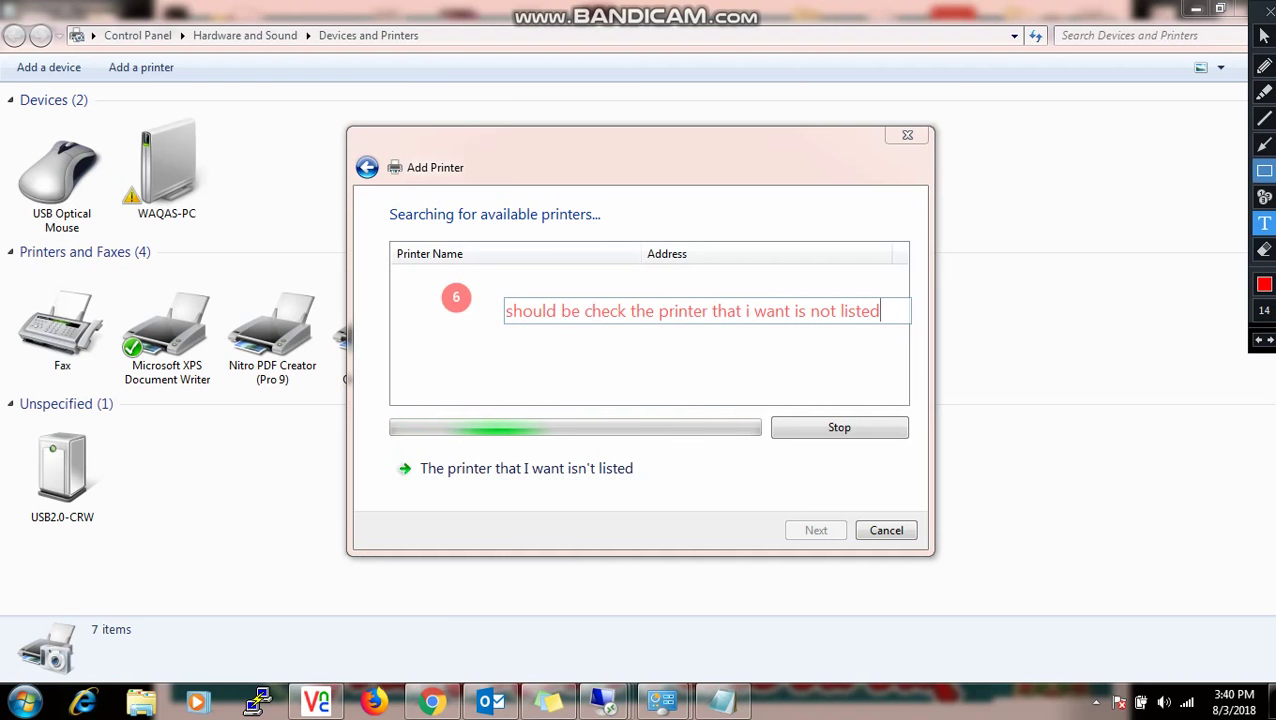
click(660, 365)
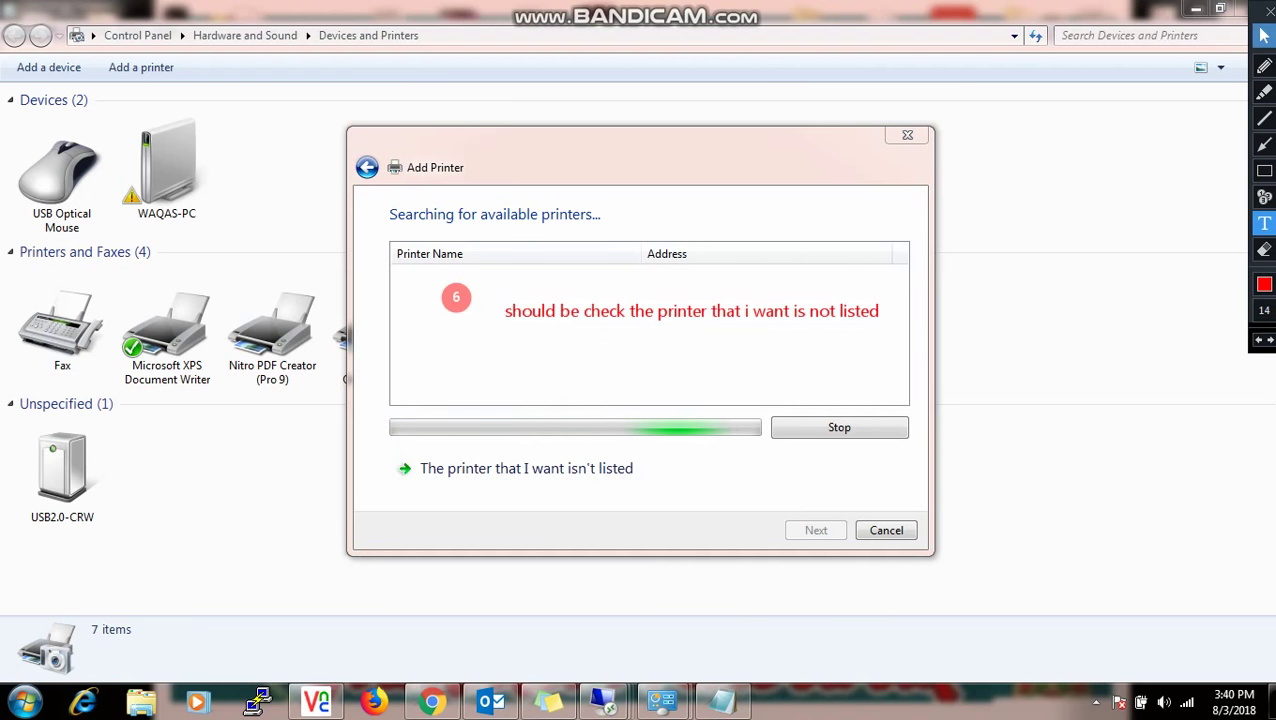
Continue with "The printer that I want isn't listed" and erase marker 6 with its note
click(1264, 36)
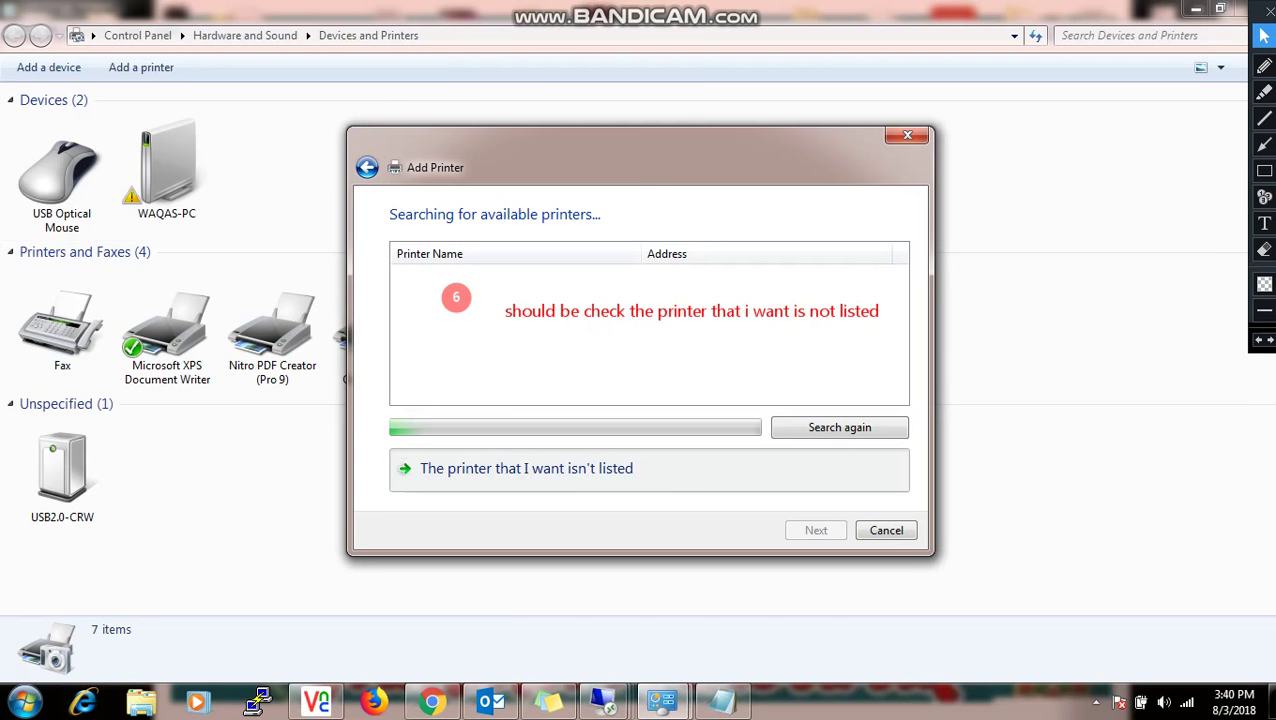
click(526, 468)
click(1264, 249)
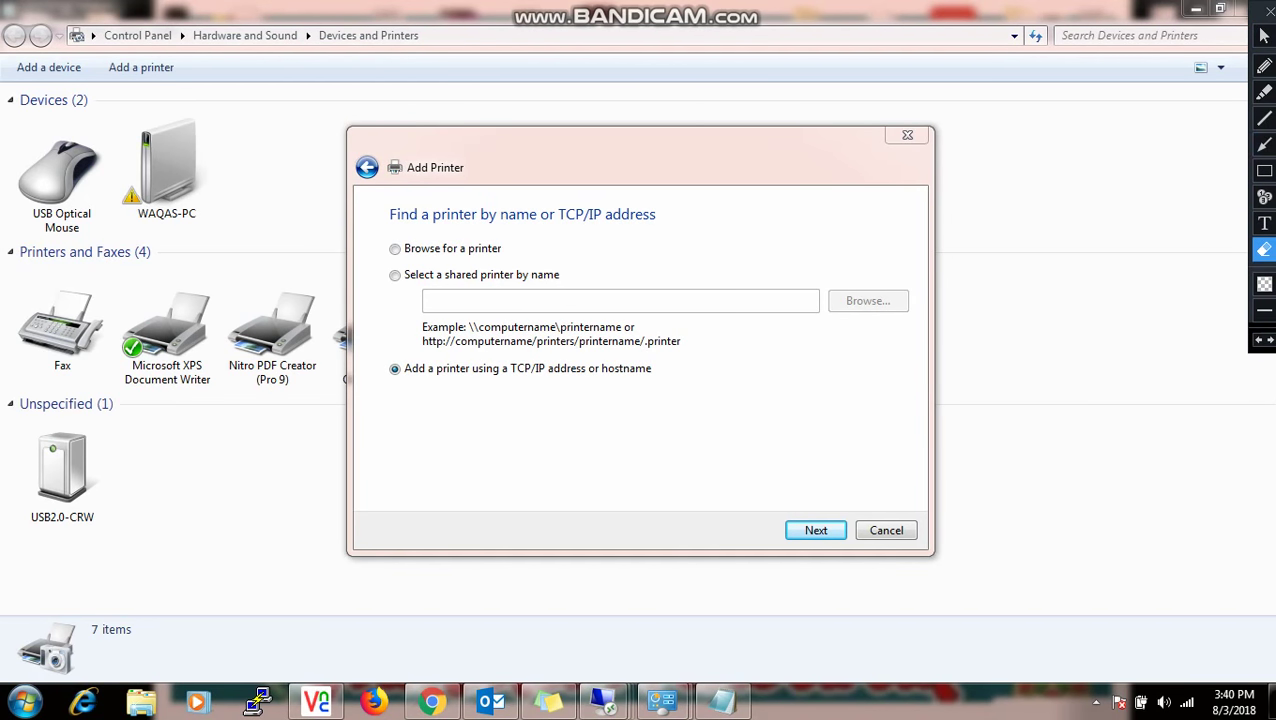
Place number marker 7 below the TCP/IP option and write "now check here" / "Add Printer with IP (TCP/IP) Option" / "press Next Button" beside it
click(1264, 197)
click(415, 406)
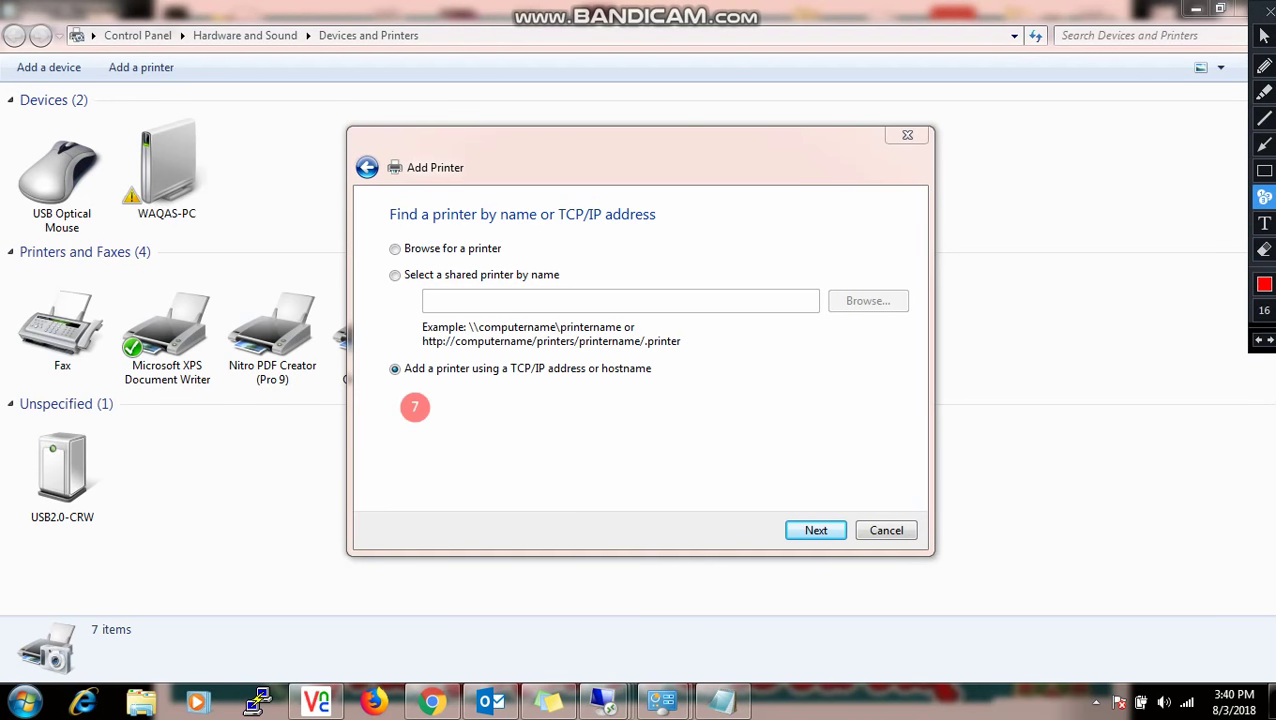
click(1264, 223)
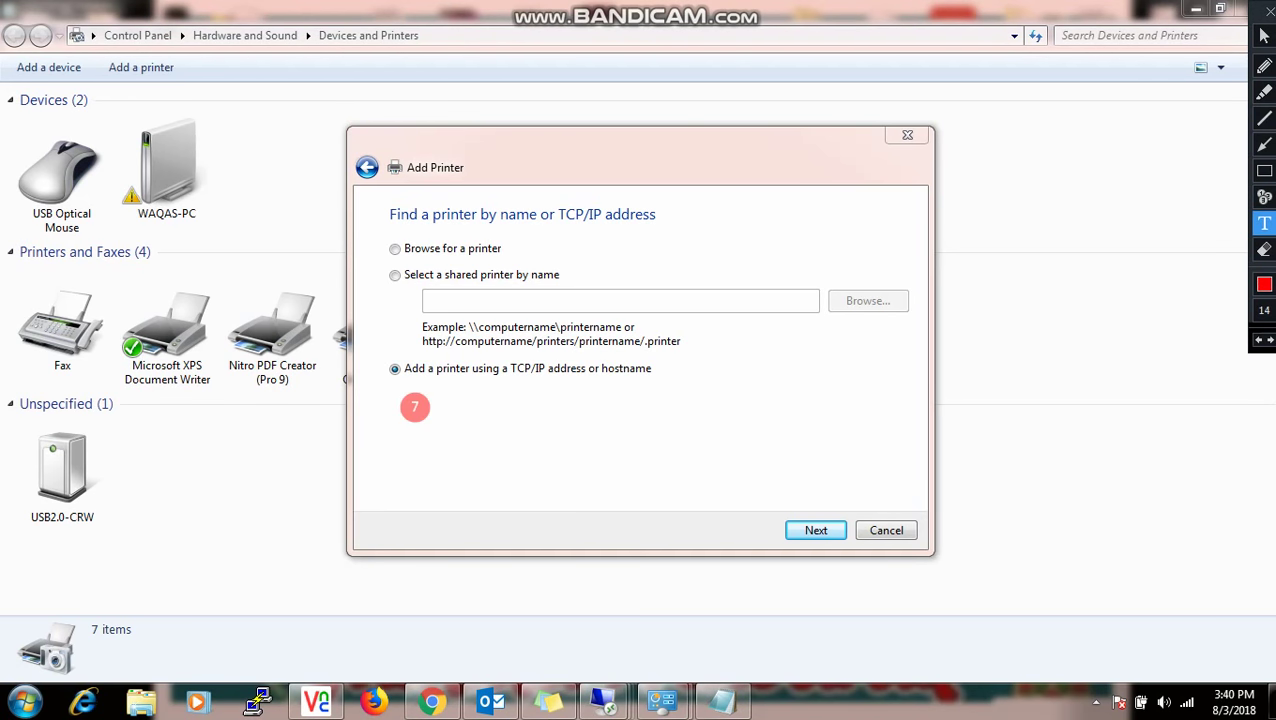
click(449, 432)
text(now check here)
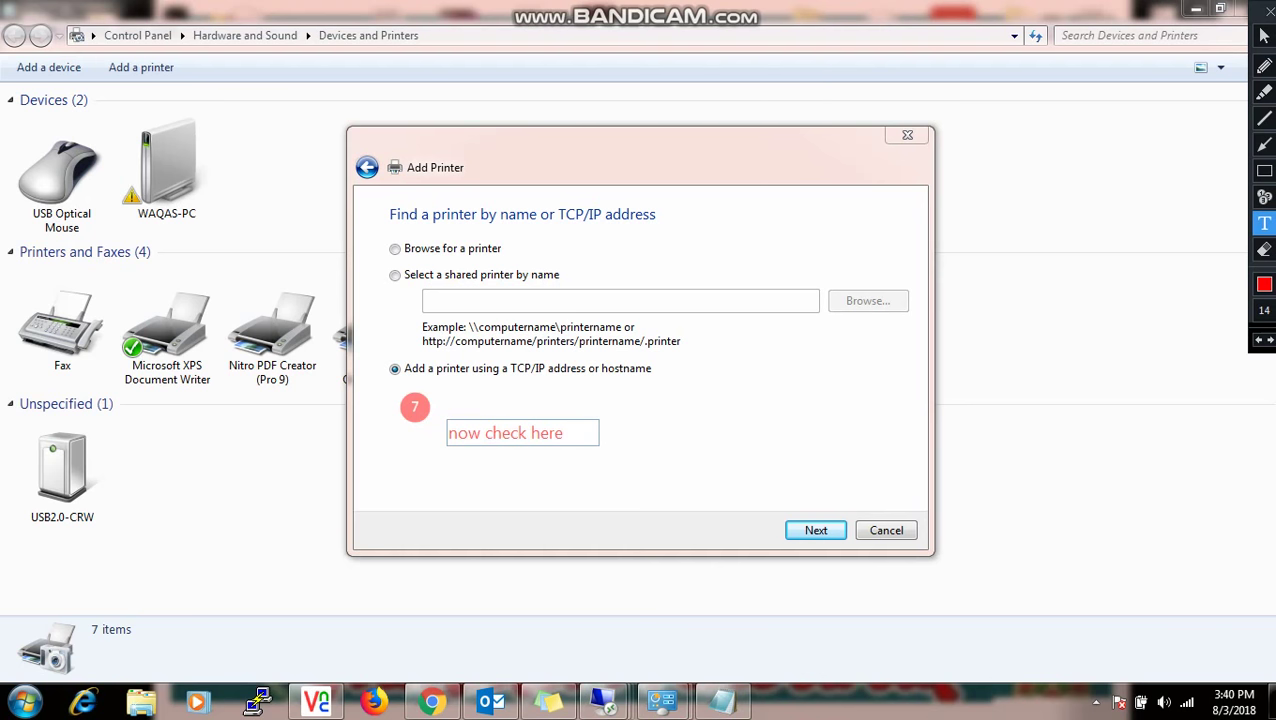
key(Return)
text(A)
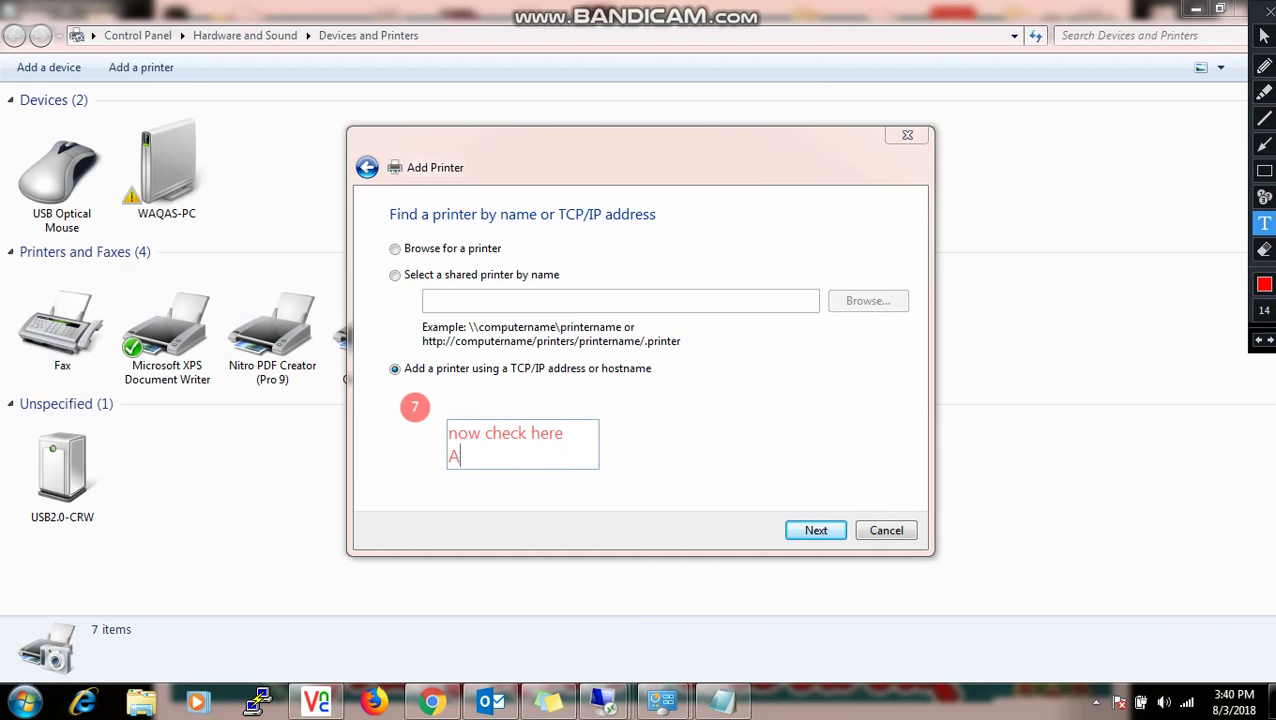
text(dd Printer with )
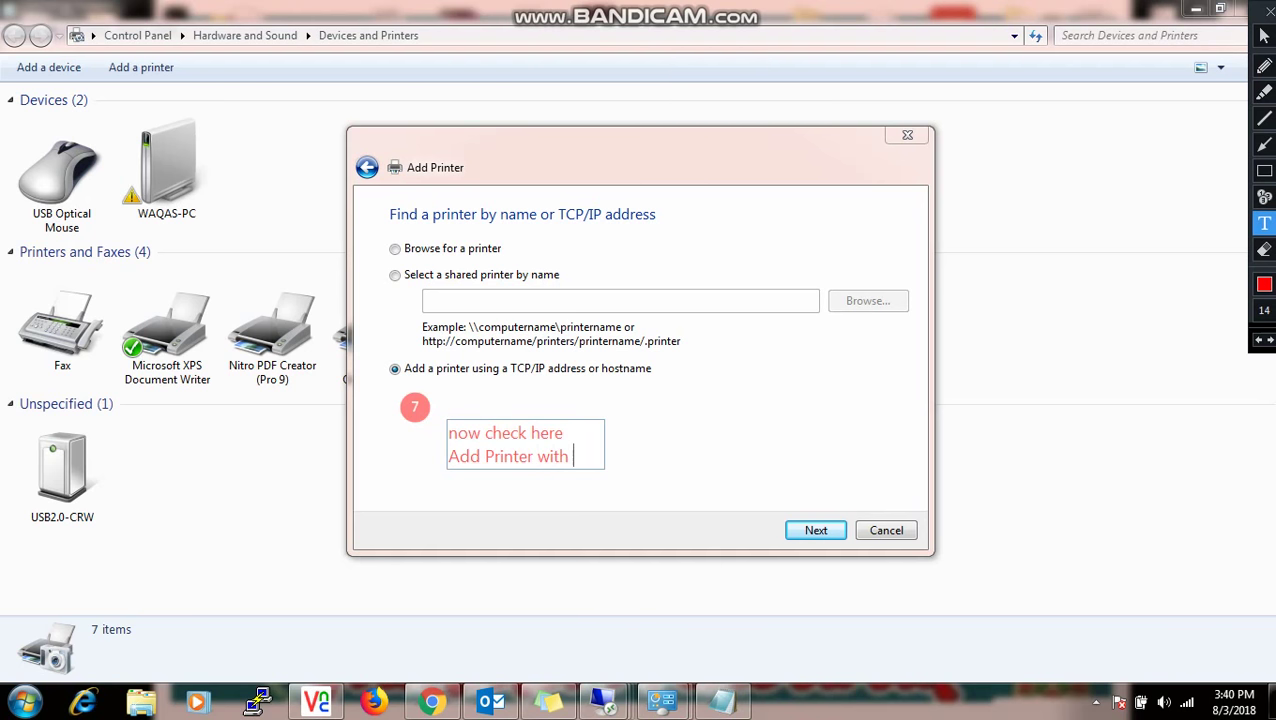
text(IP (TCP)
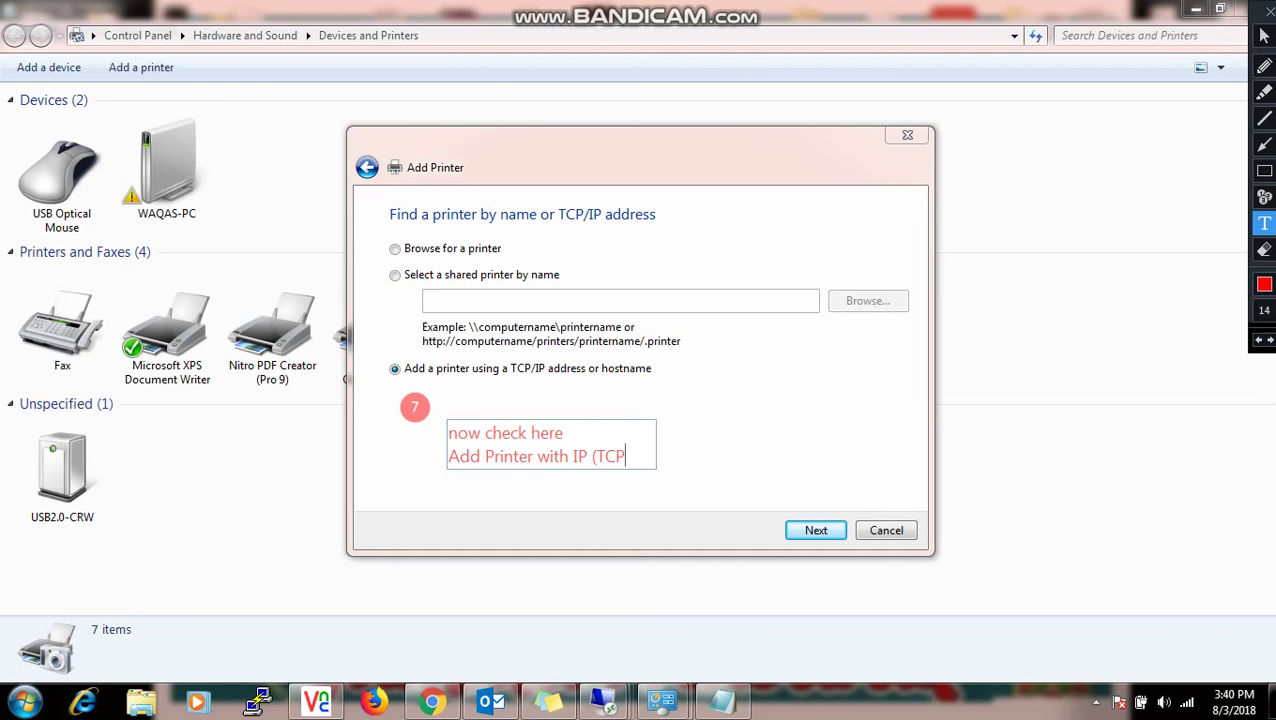
text(/IP) Option)
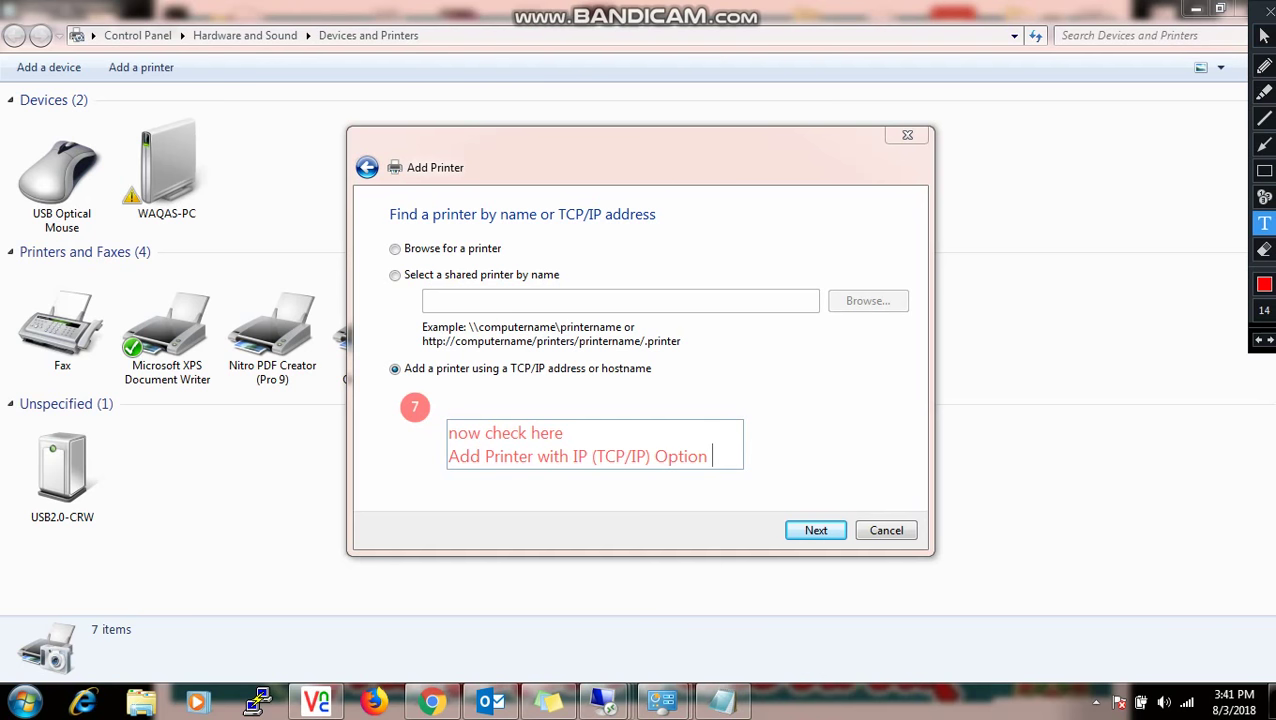
key(Return)
text(press )
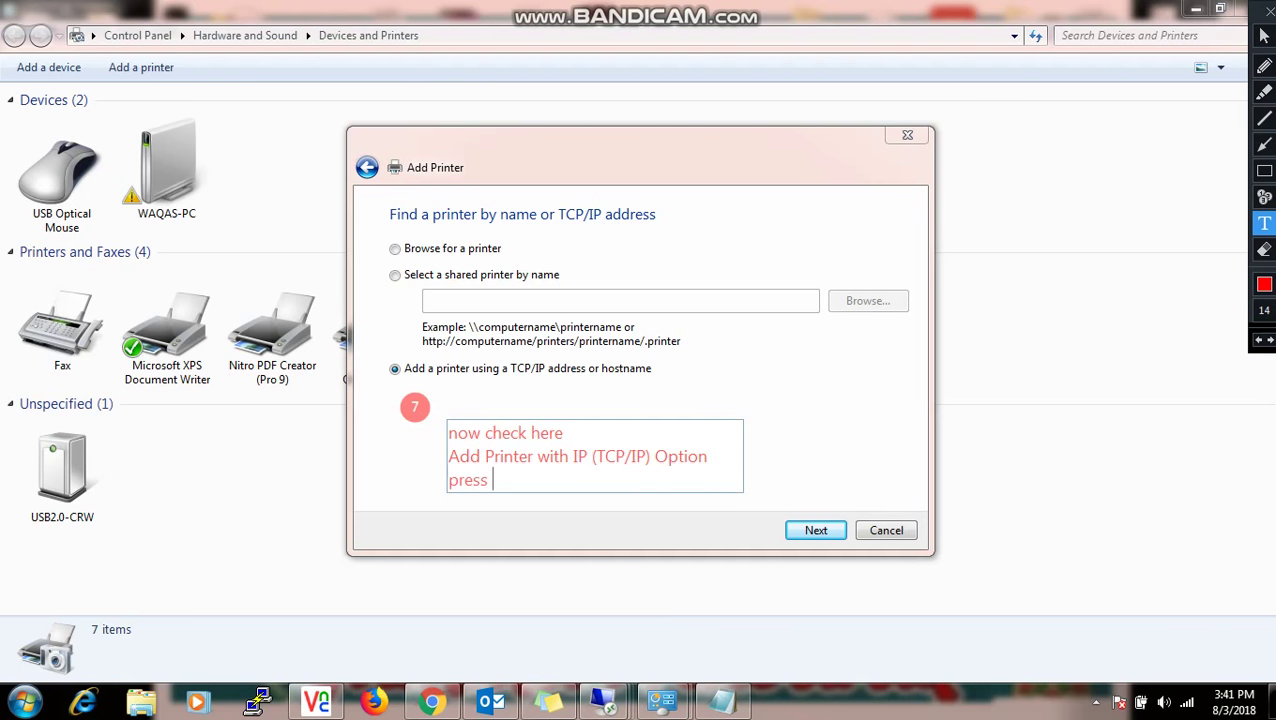
text(Next Button)
click(1264, 250)
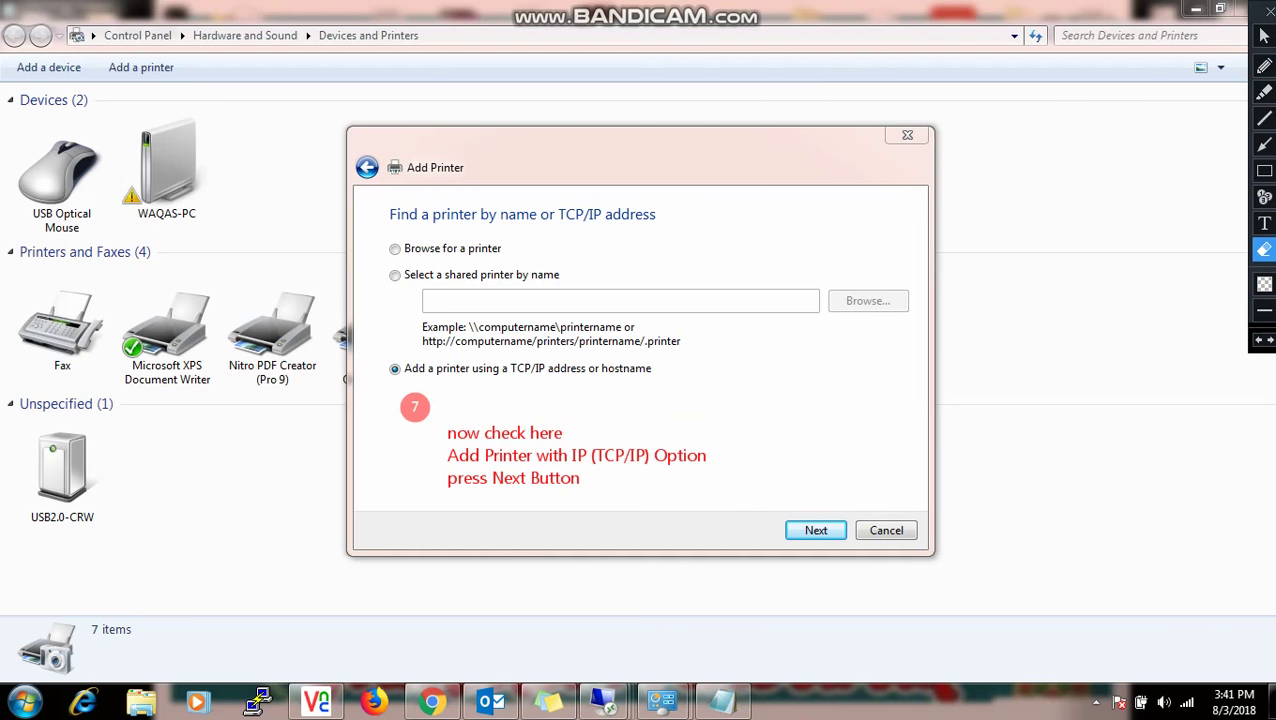
Continue with adding a printer using a TCP/IP address or hostname, and erase marker 7 with its note
click(1264, 35)
click(816, 530)
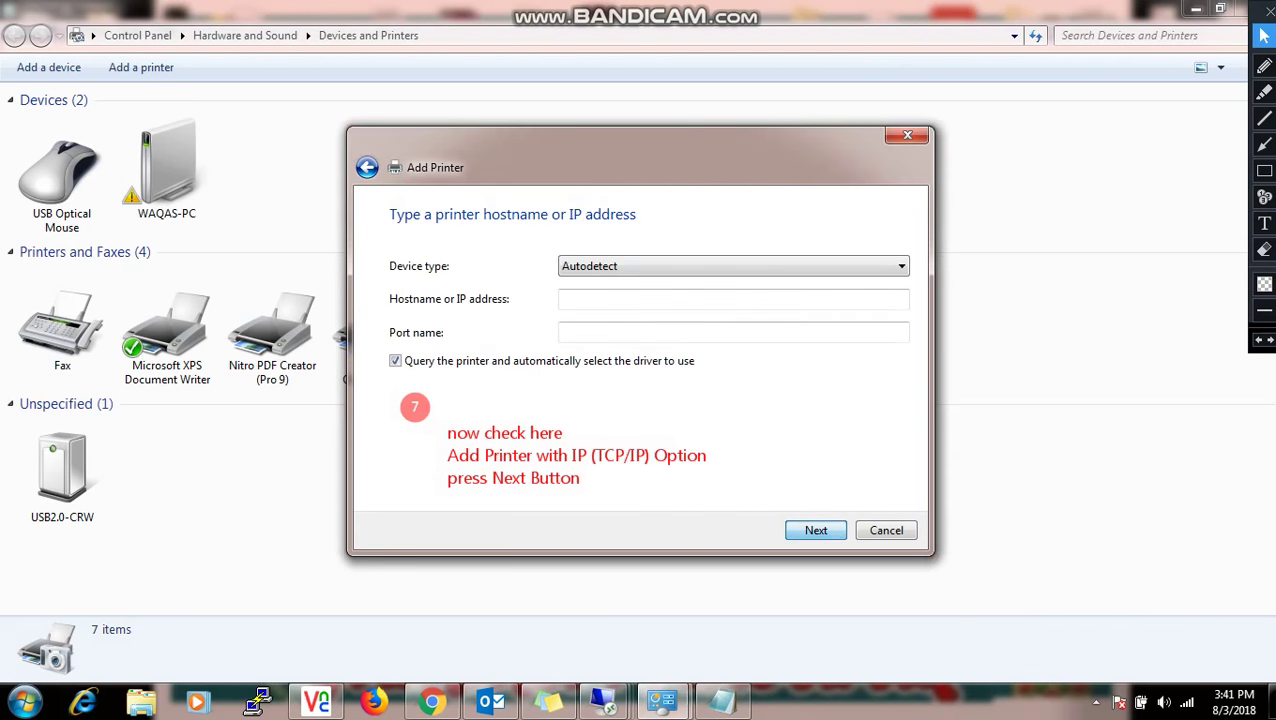
click(1264, 250)
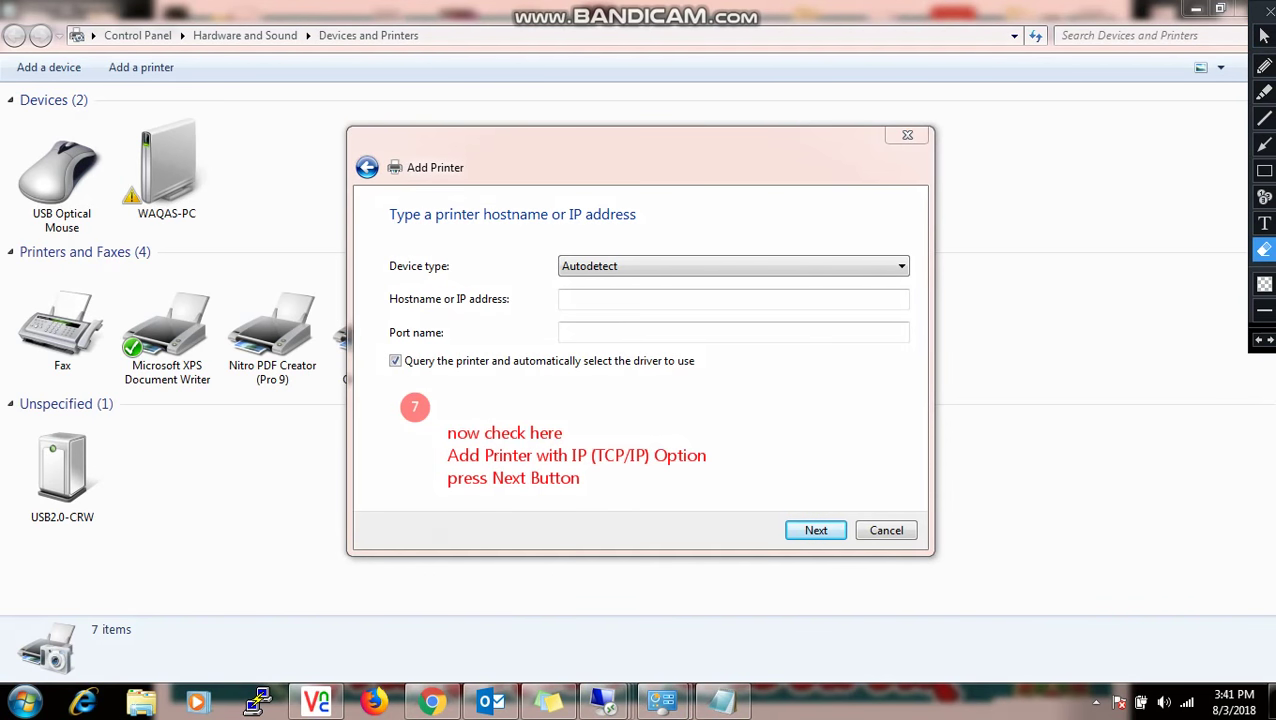
drag(734, 534, 333, 397)
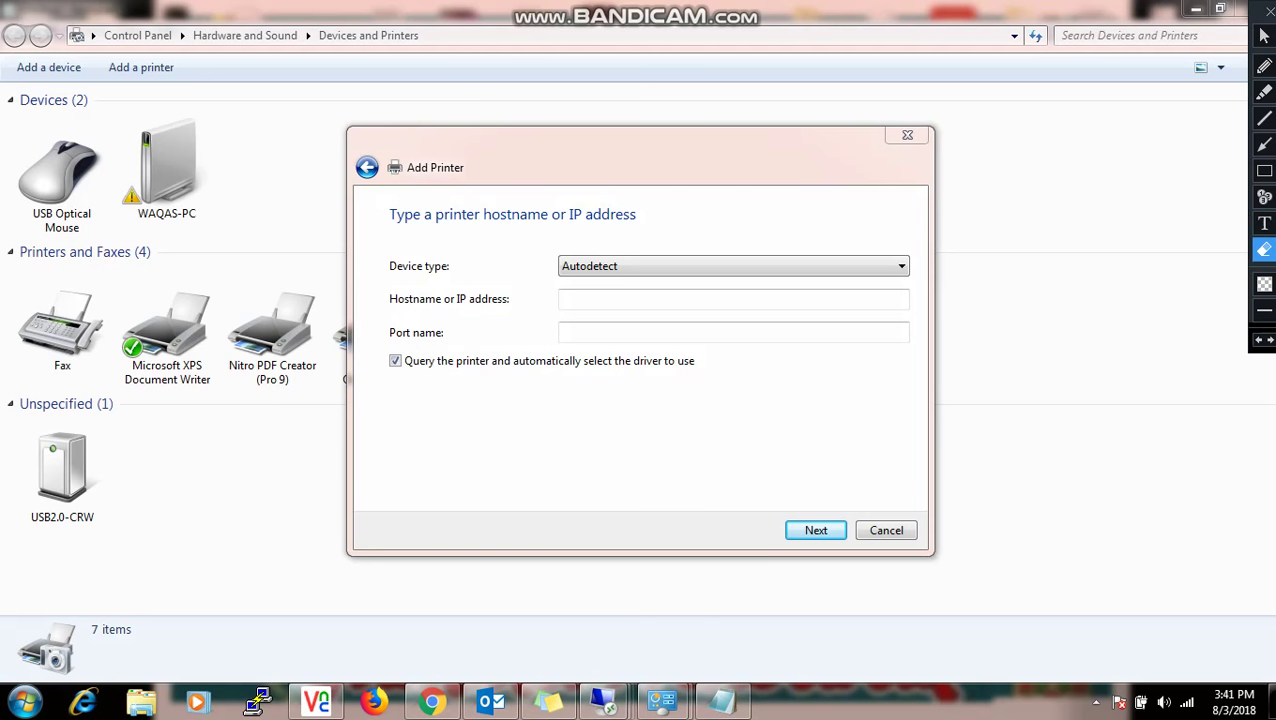
Place number marker 8 below the driver query option and write "Now Put Your Printer Ip Address Here" beside it
click(1264, 197)
click(437, 410)
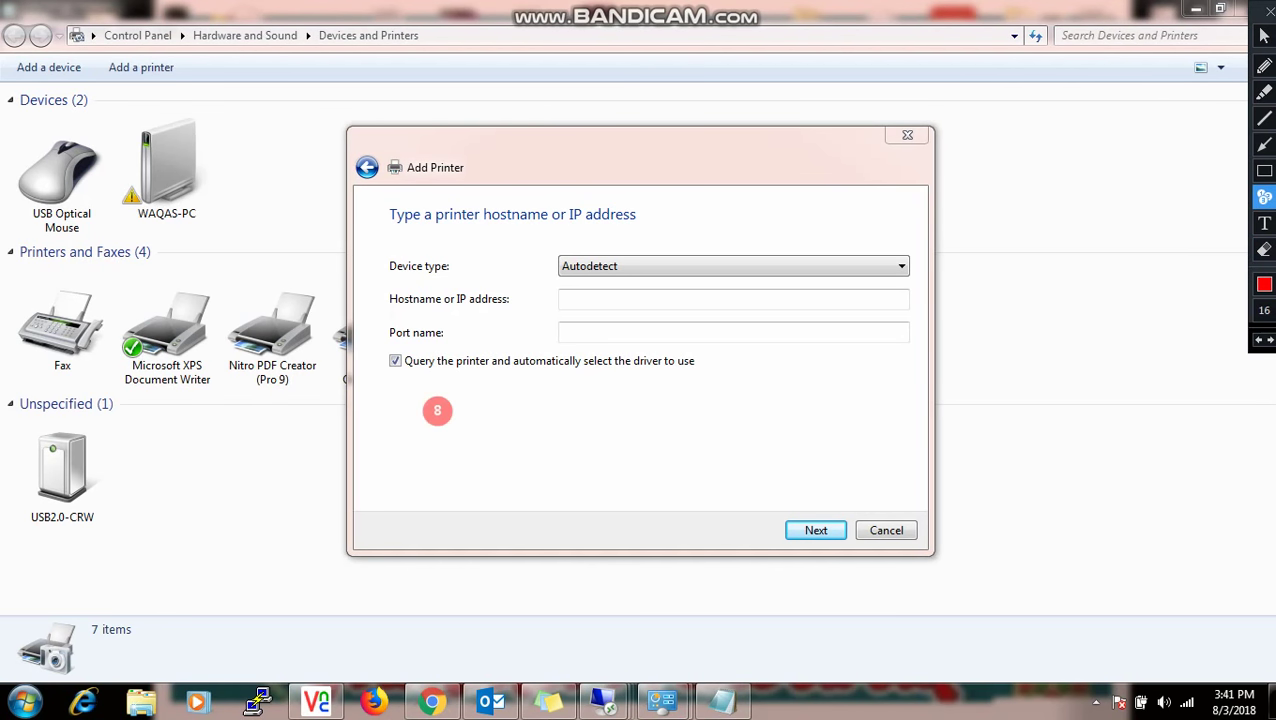
click(1264, 222)
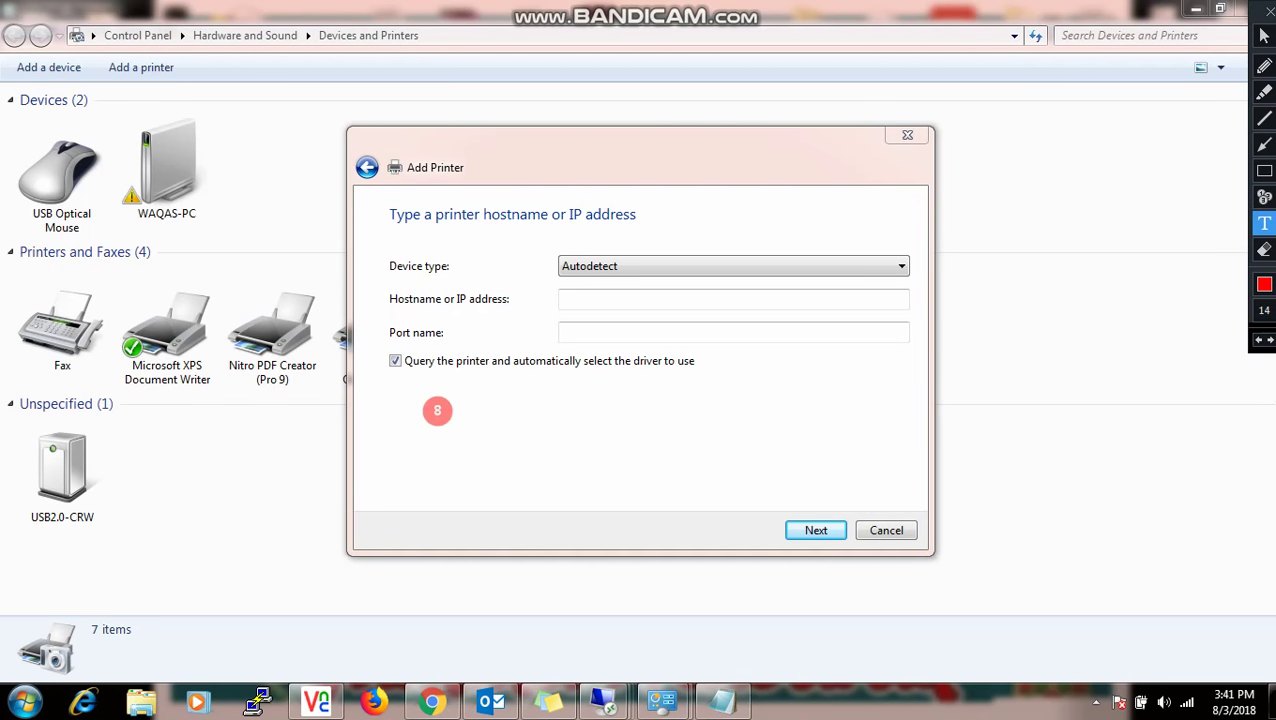
click(483, 404)
text(Now )
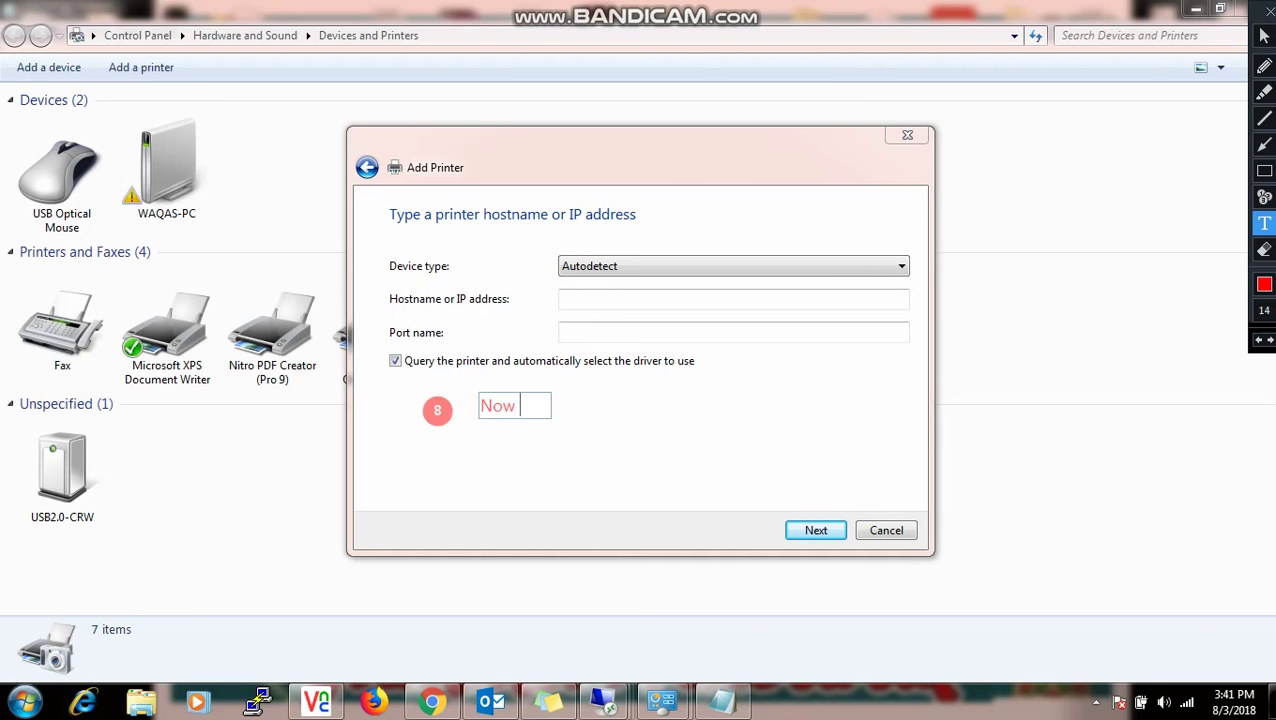
text(Put Your )
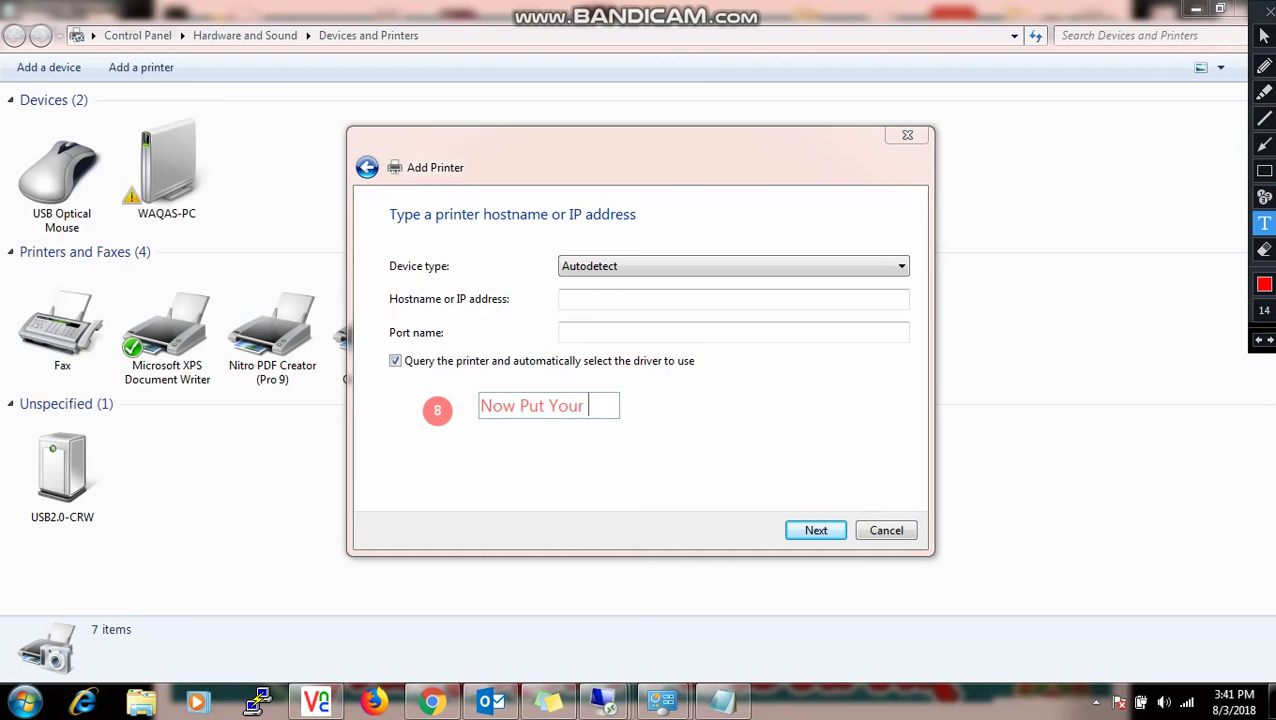
text(Printer )
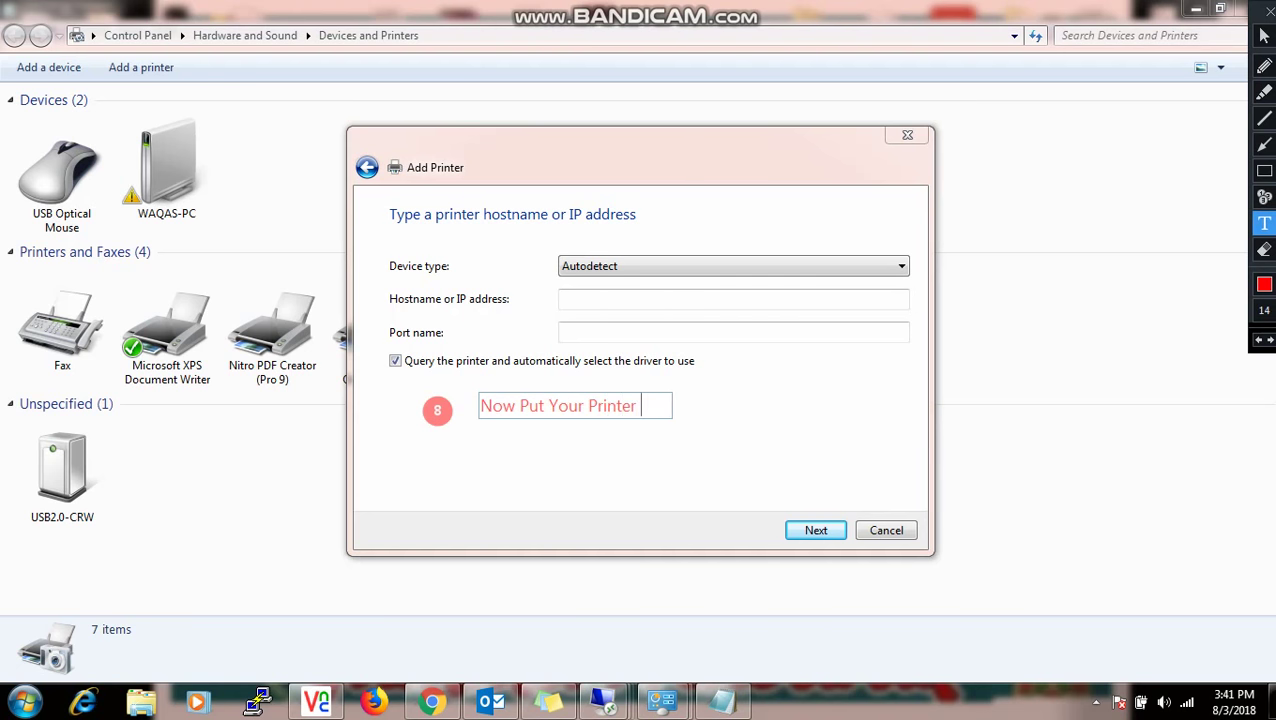
text(Ip Address Here)
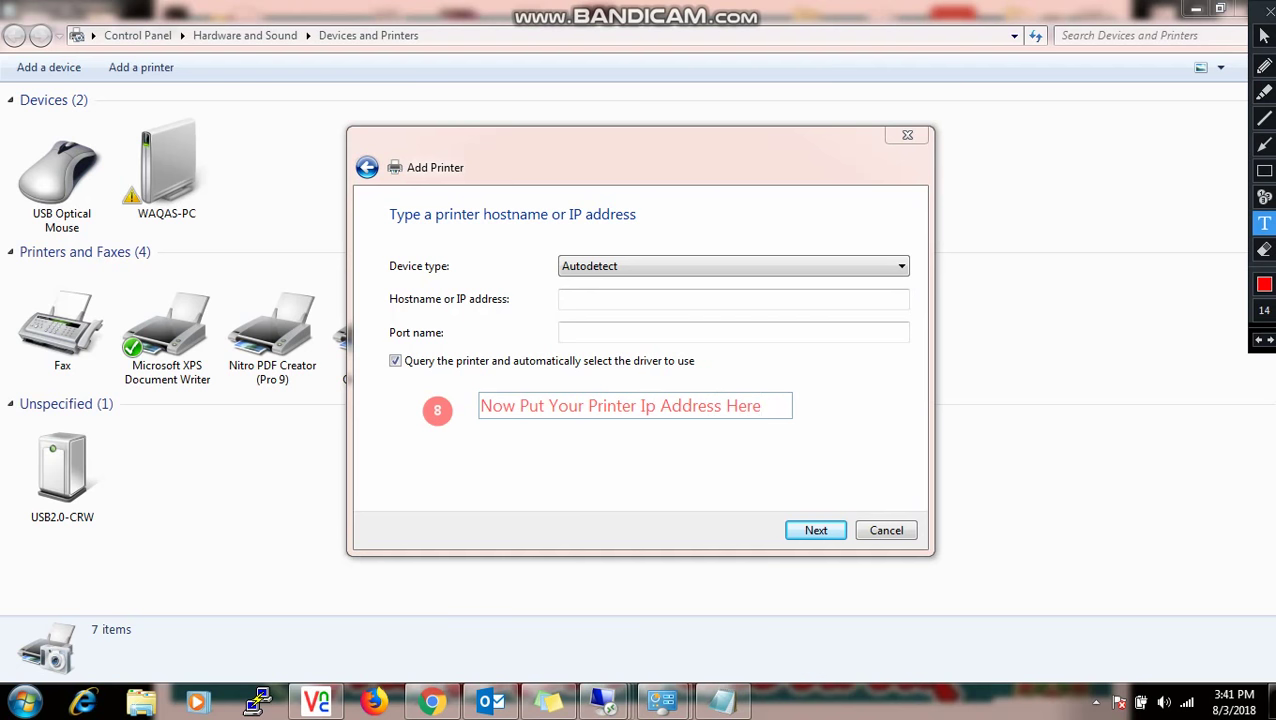
Extend the marker 8 note with the lines "in my case my printer IP Address is" and "192.168.2.67"
key(Return)
text(in my )
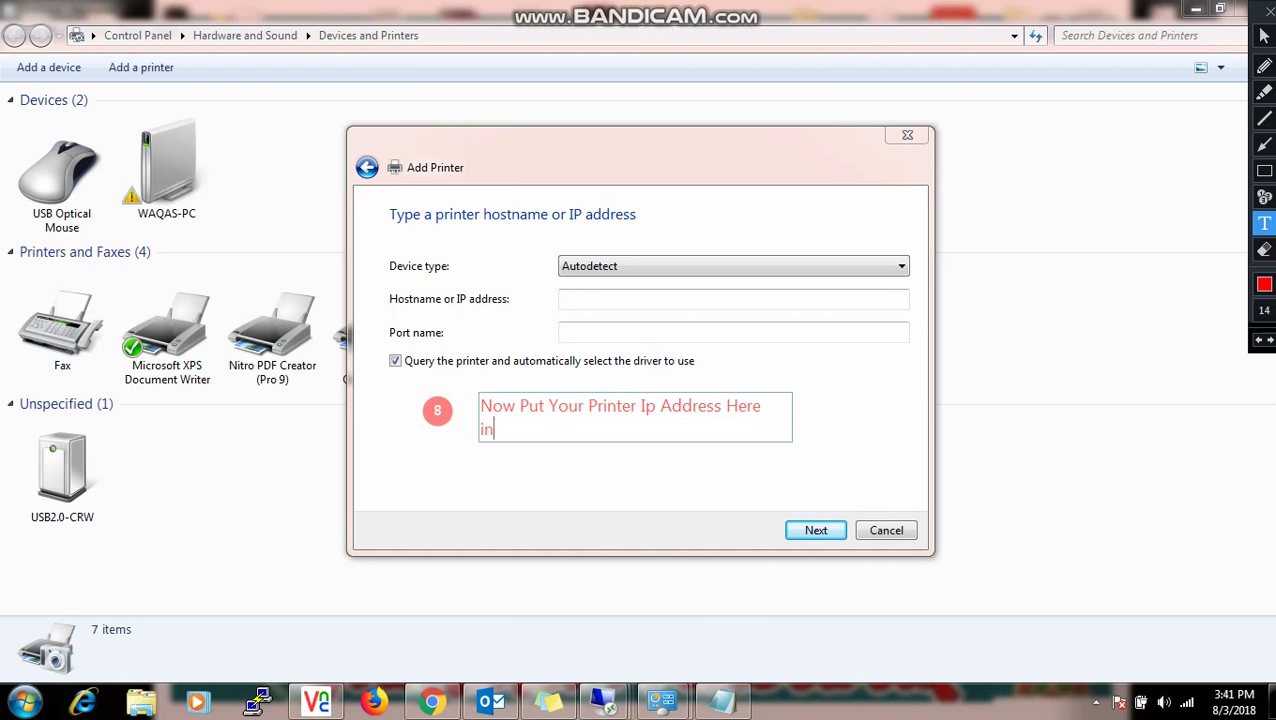
text(case my)
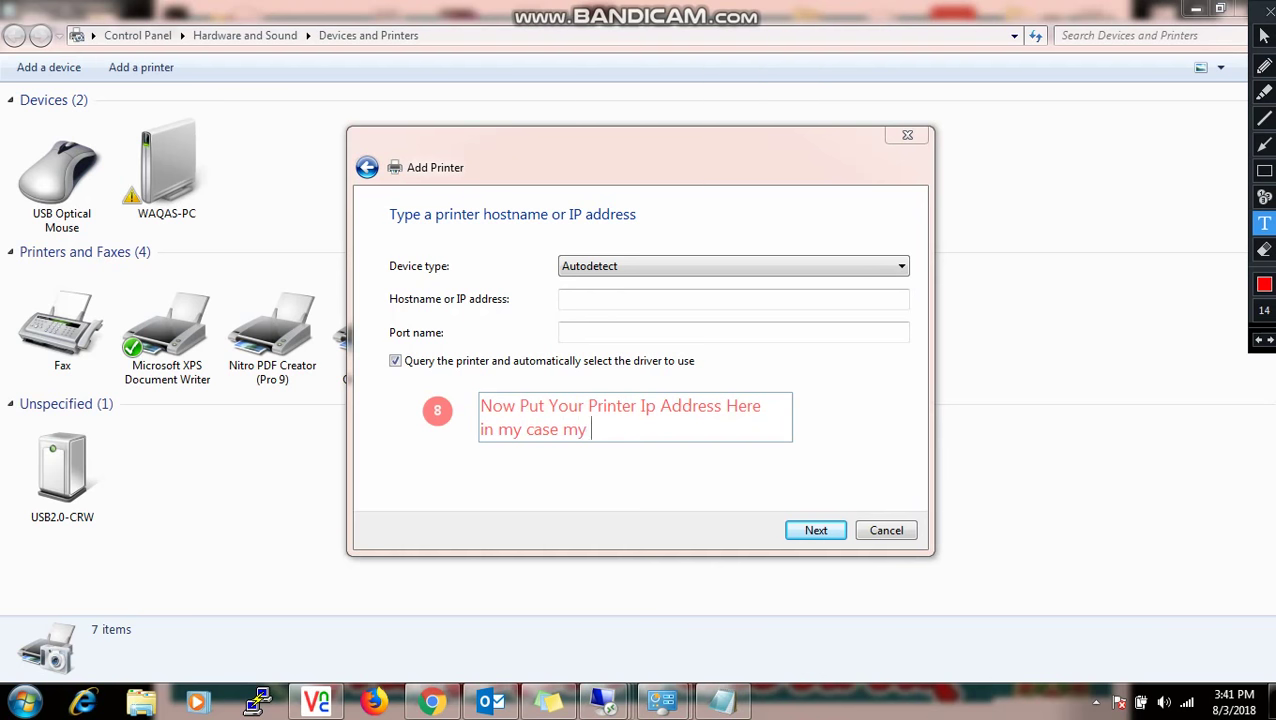
text( ptine)
key(BackSpace)
key(BackSpace)
key(BackSpace)
text(rinter IP  Address )
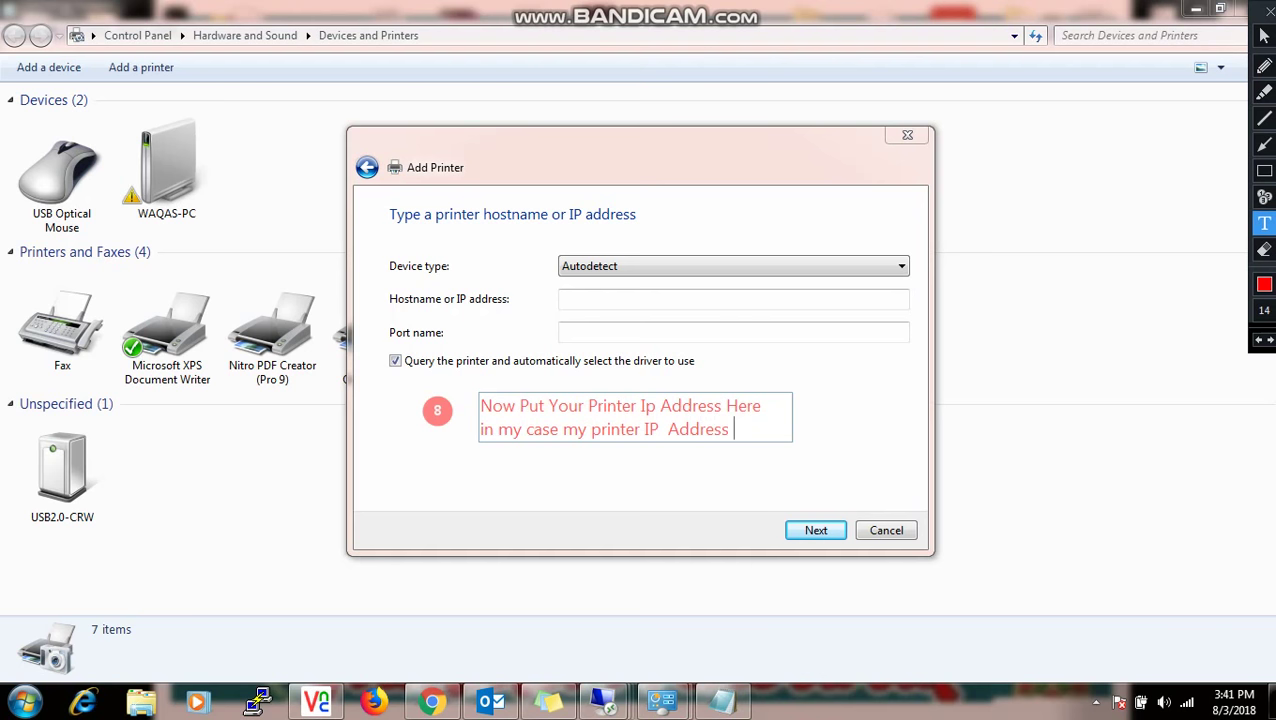
text(is)
key(Return)
text(192.16)
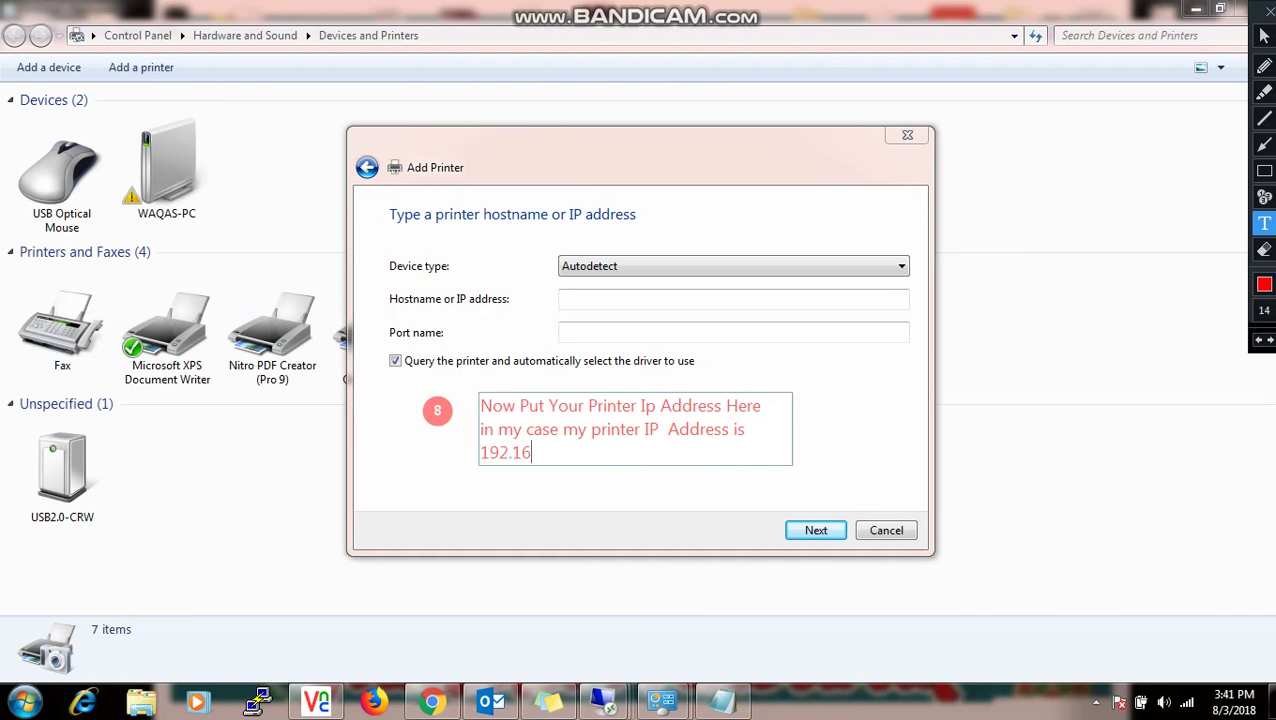
text(8.2.67)
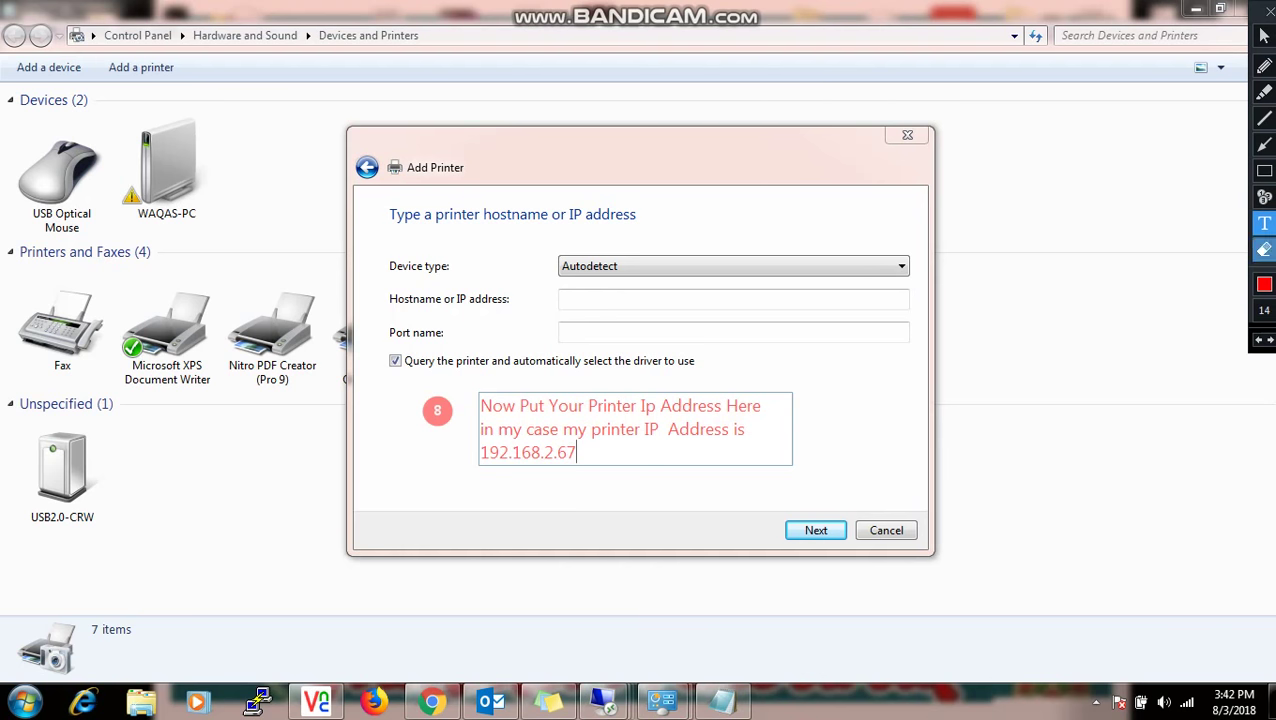
Finish the note and set the printer's hostname or IP address to 192.168.2.67
click(1264, 35)
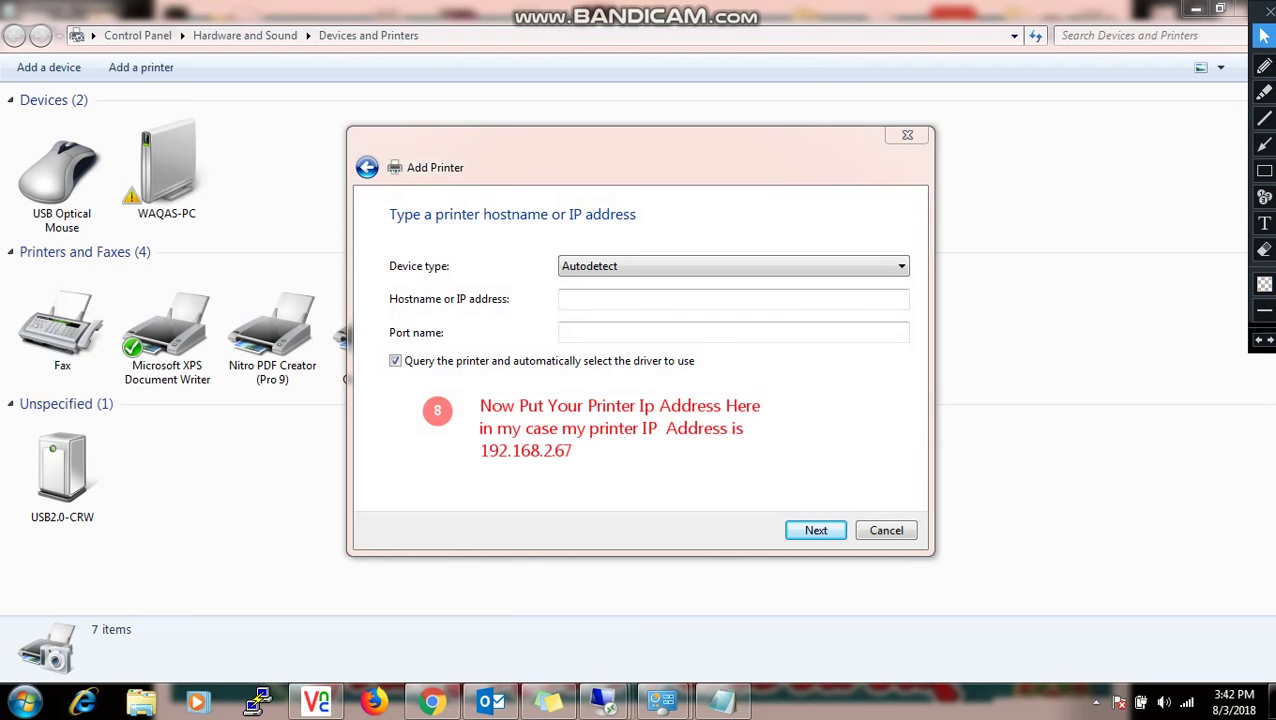
text(192.168.2.)
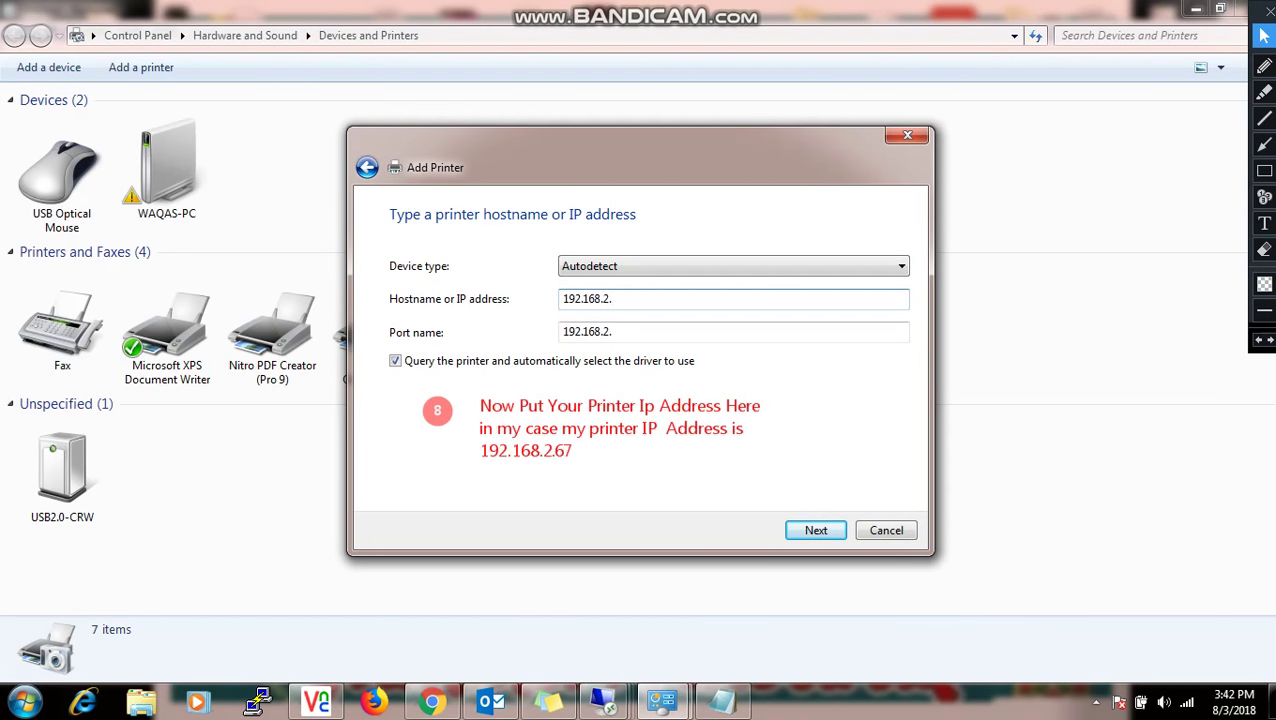
text(67)
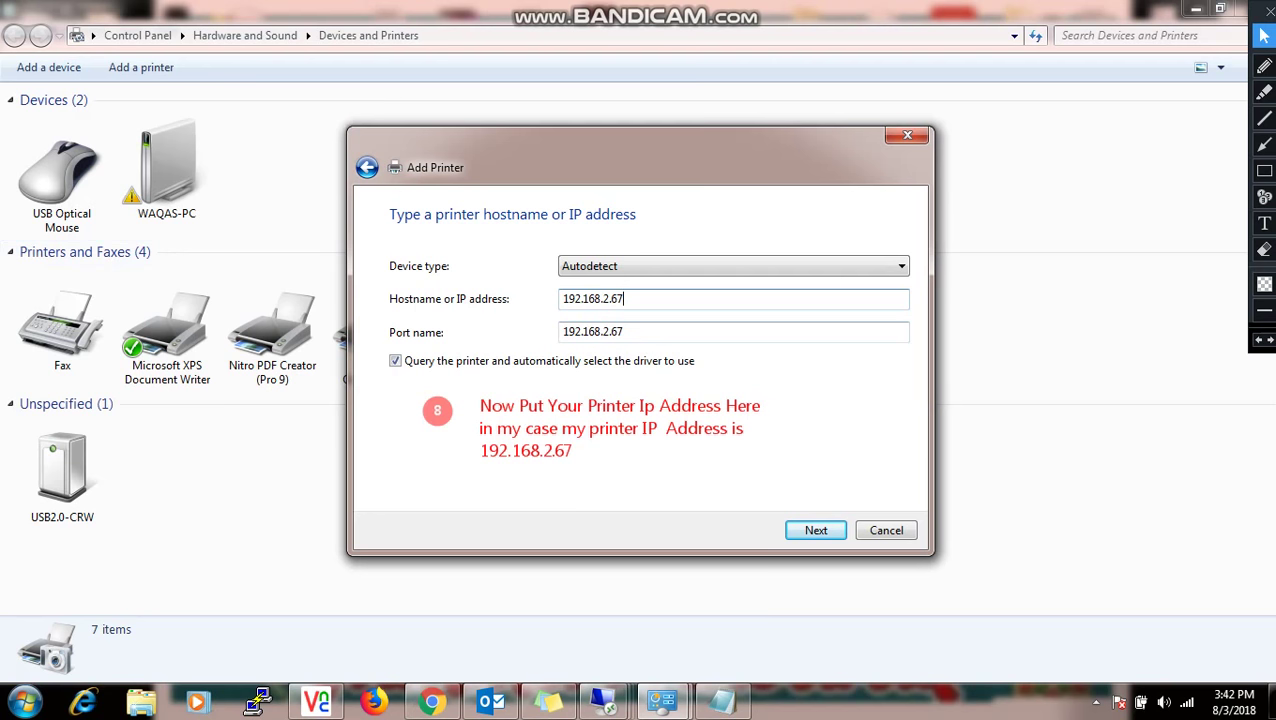
Place number marker 9 below marker 8 and write "press Next to Precess Installtion" beside it
click(1264, 197)
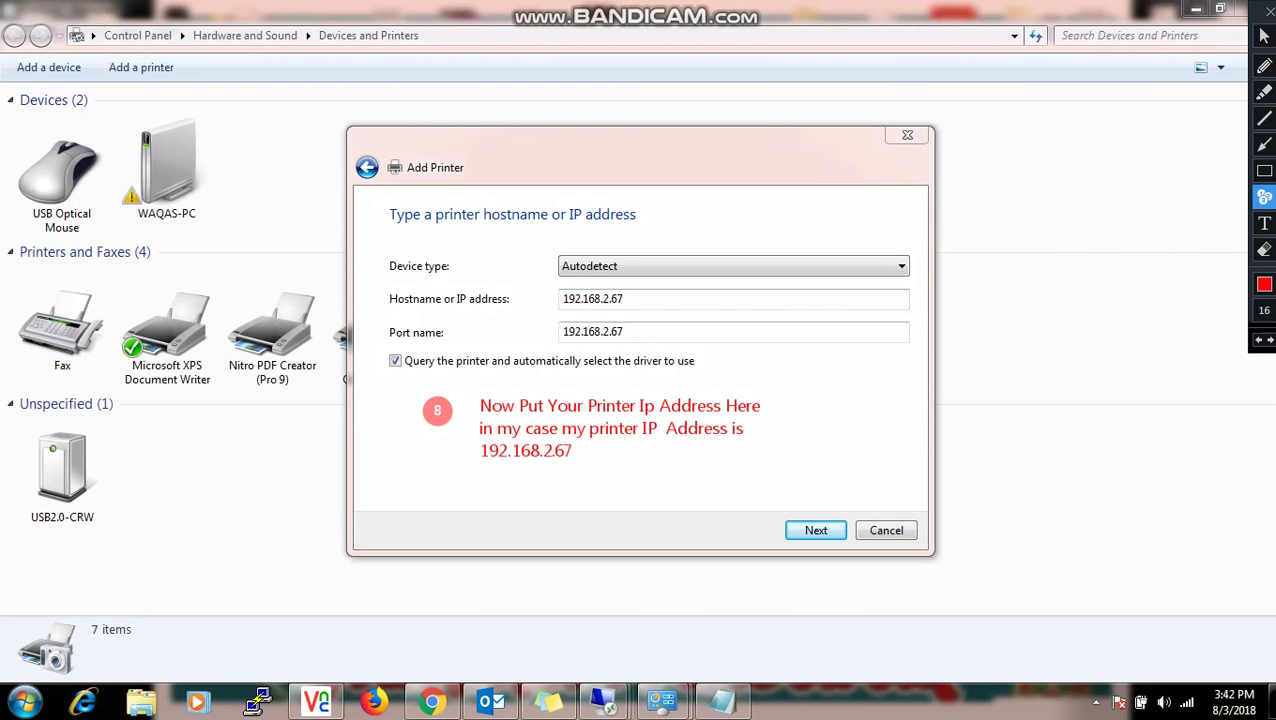
click(427, 478)
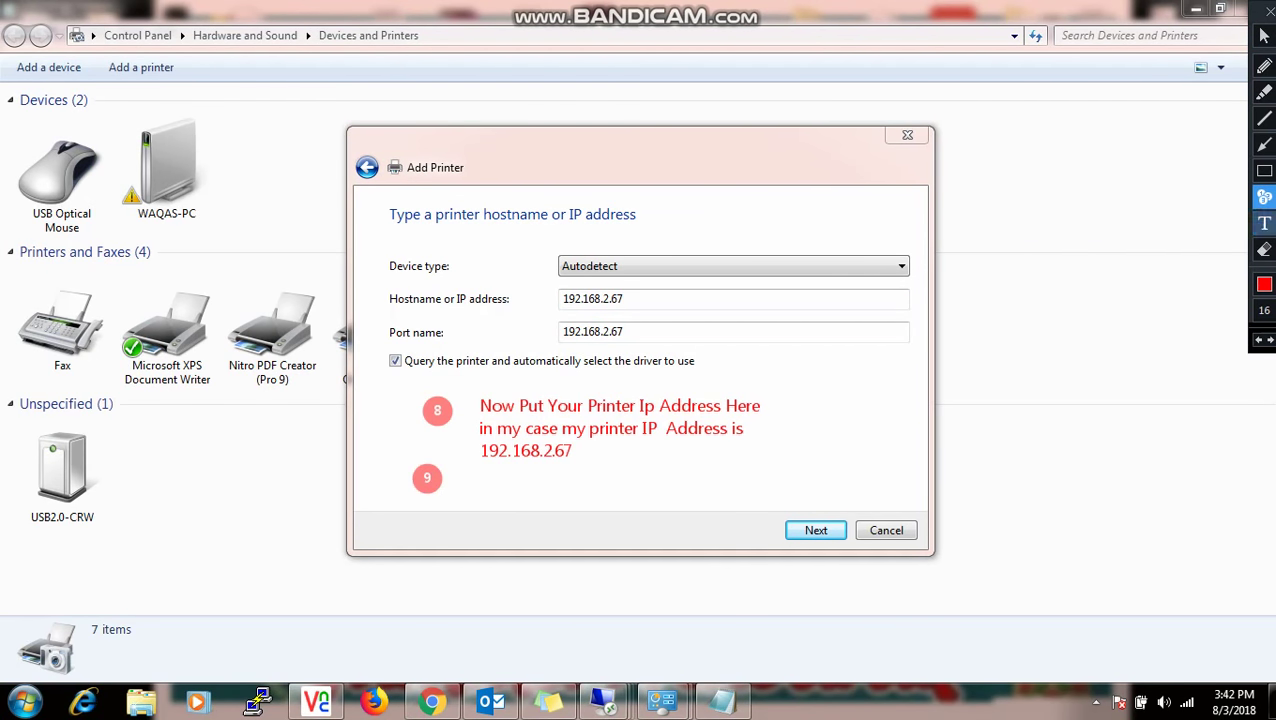
click(1264, 223)
click(452, 483)
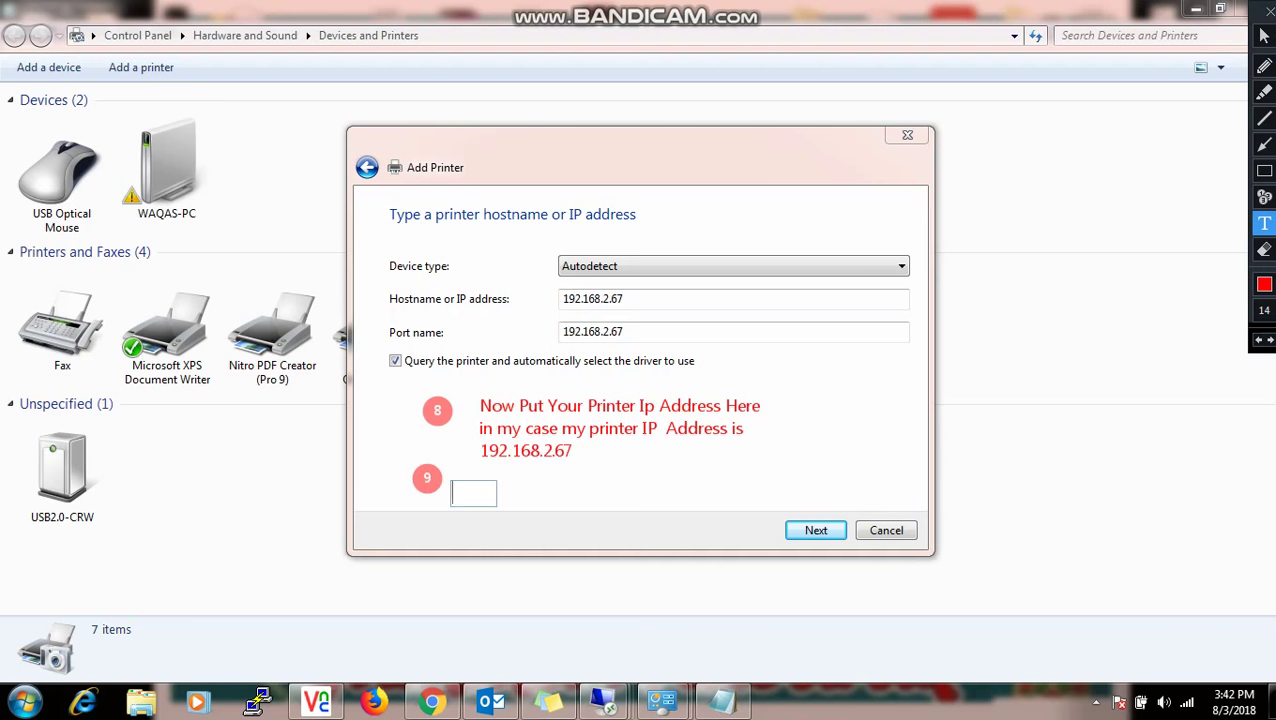
text(press Nec)
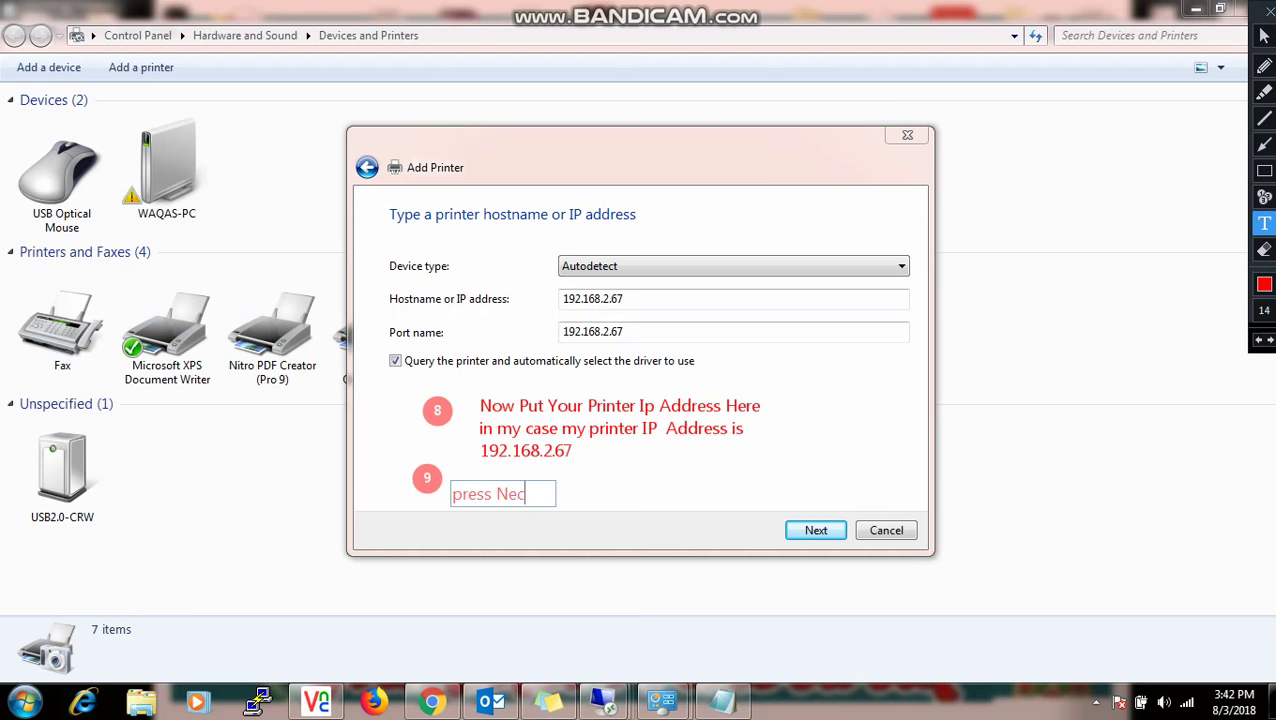
key(BackSpace)
text(xt to Prece)
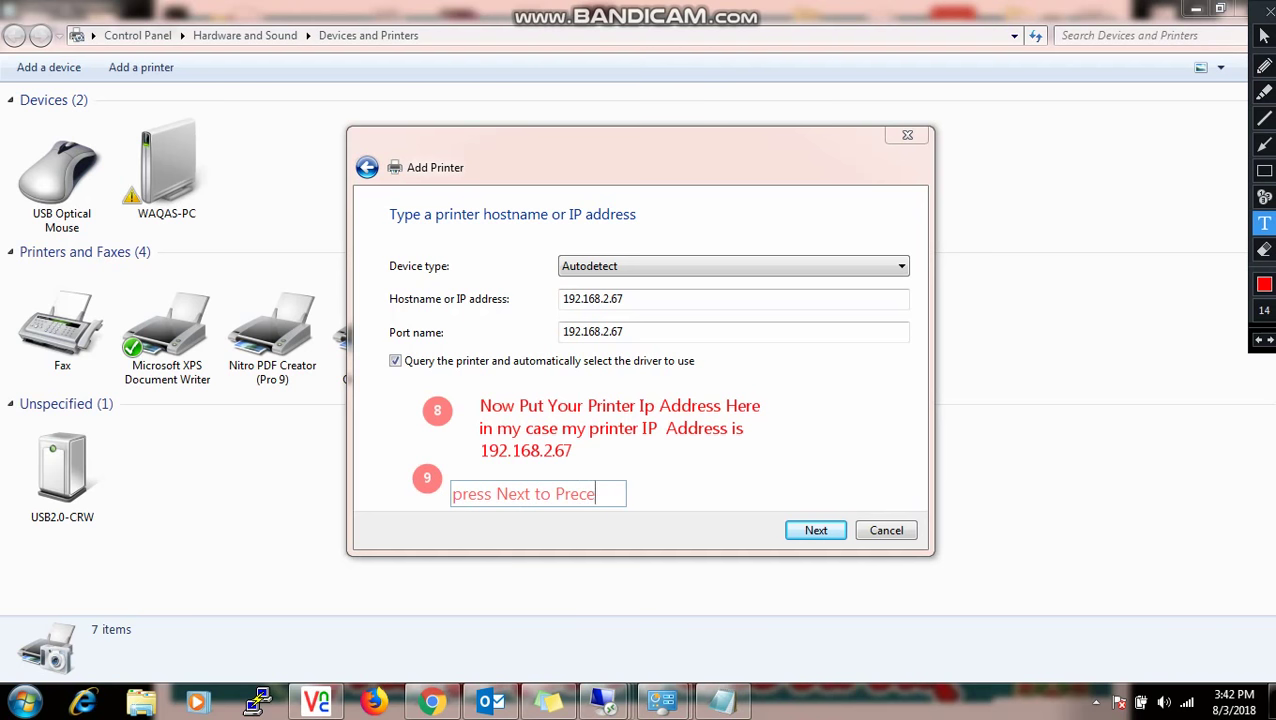
text(ss Instal)
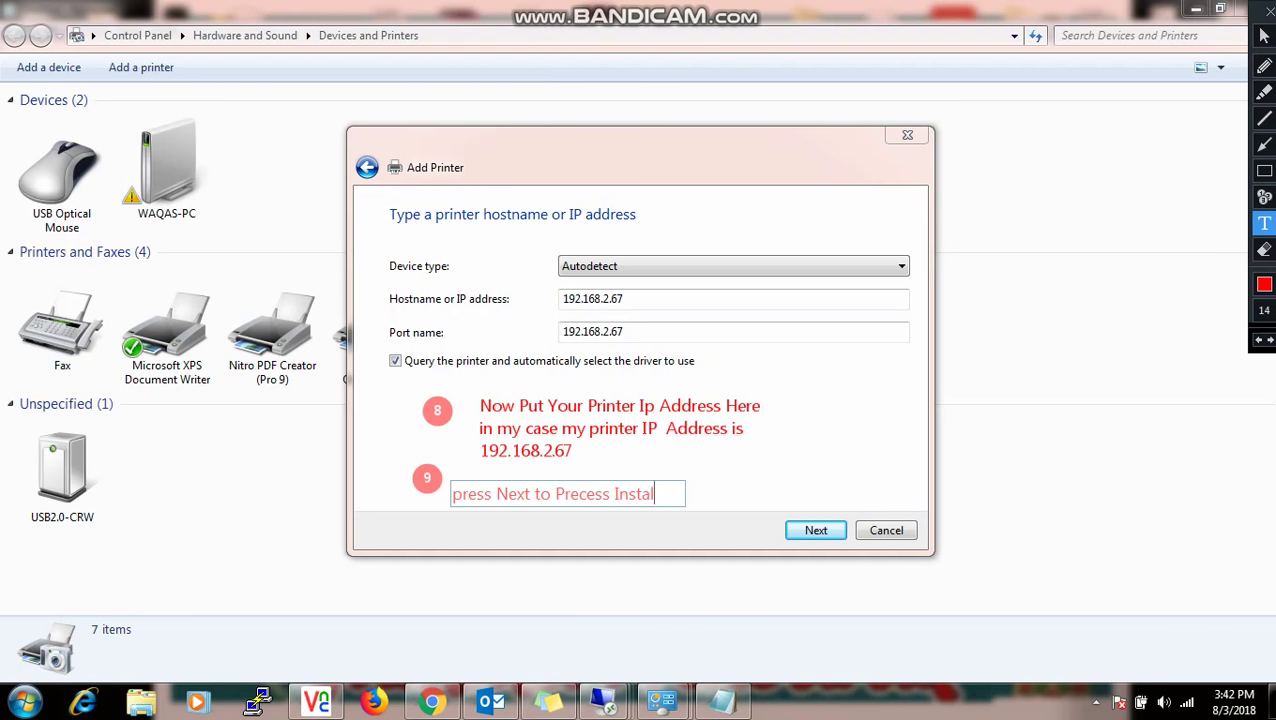
text(ltion)
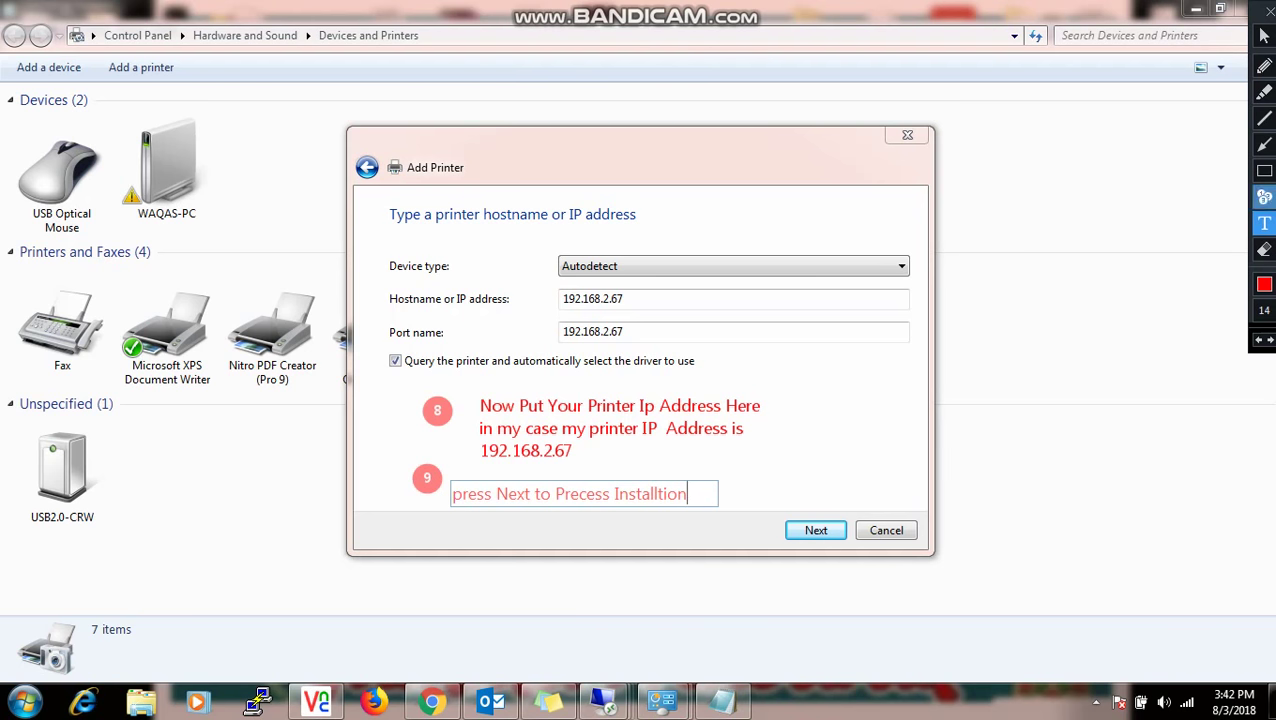
Proceed from the printer IP address page to driver detection and erase the marker 8 and 9 notes
click(1263, 35)
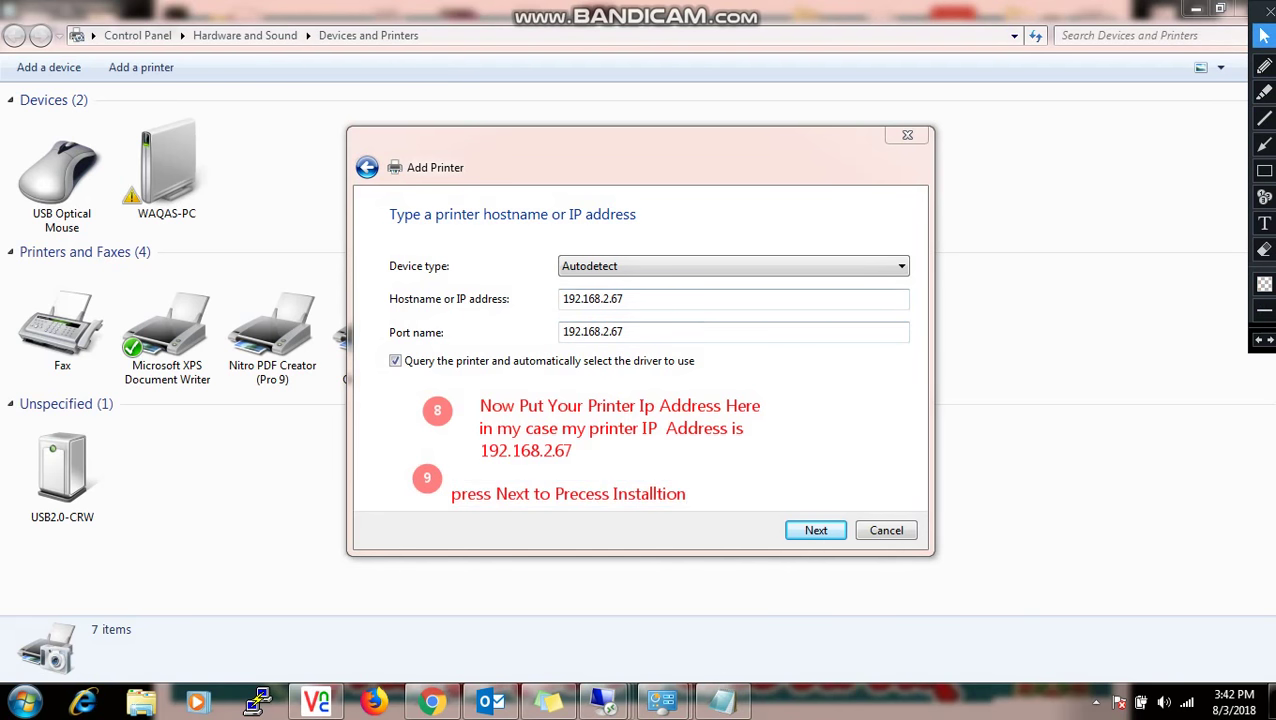
click(816, 530)
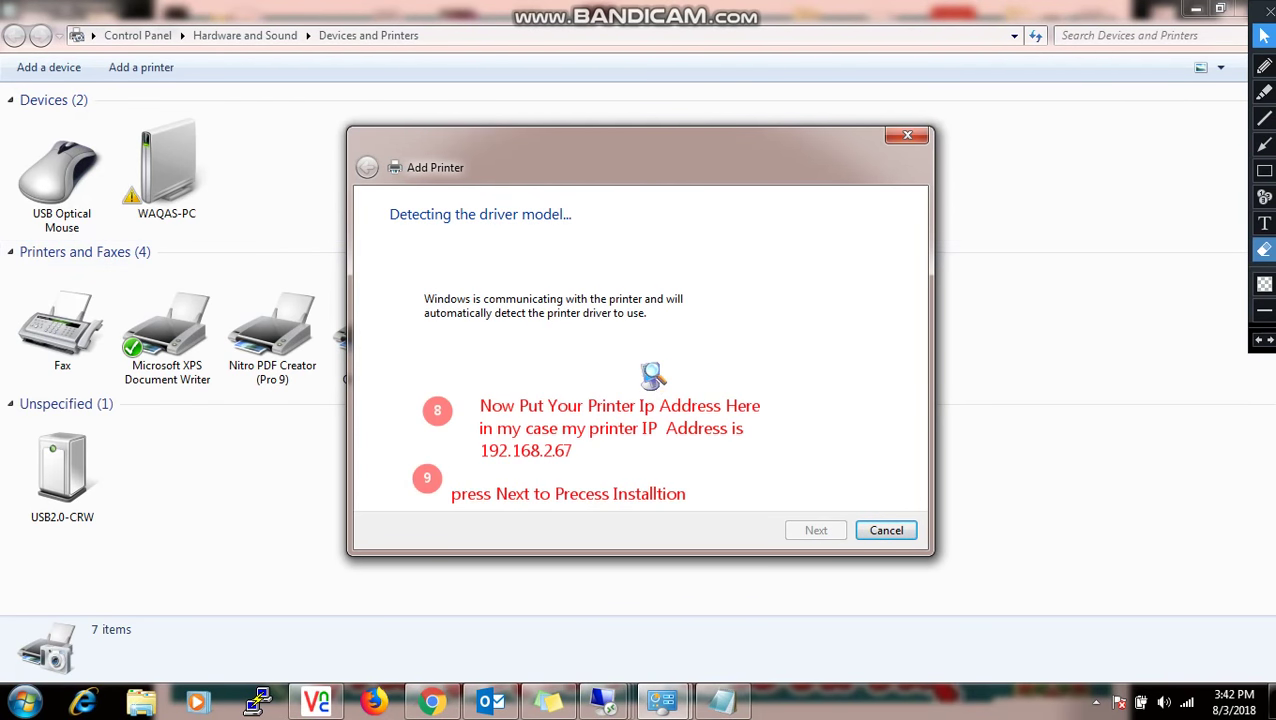
click(1264, 249)
mouse_move(736, 325)
mouse_down()
mouse_move(400, 566)
mouse_move(346, 566)
mouse_up()
drag(810, 347, 655, 468)
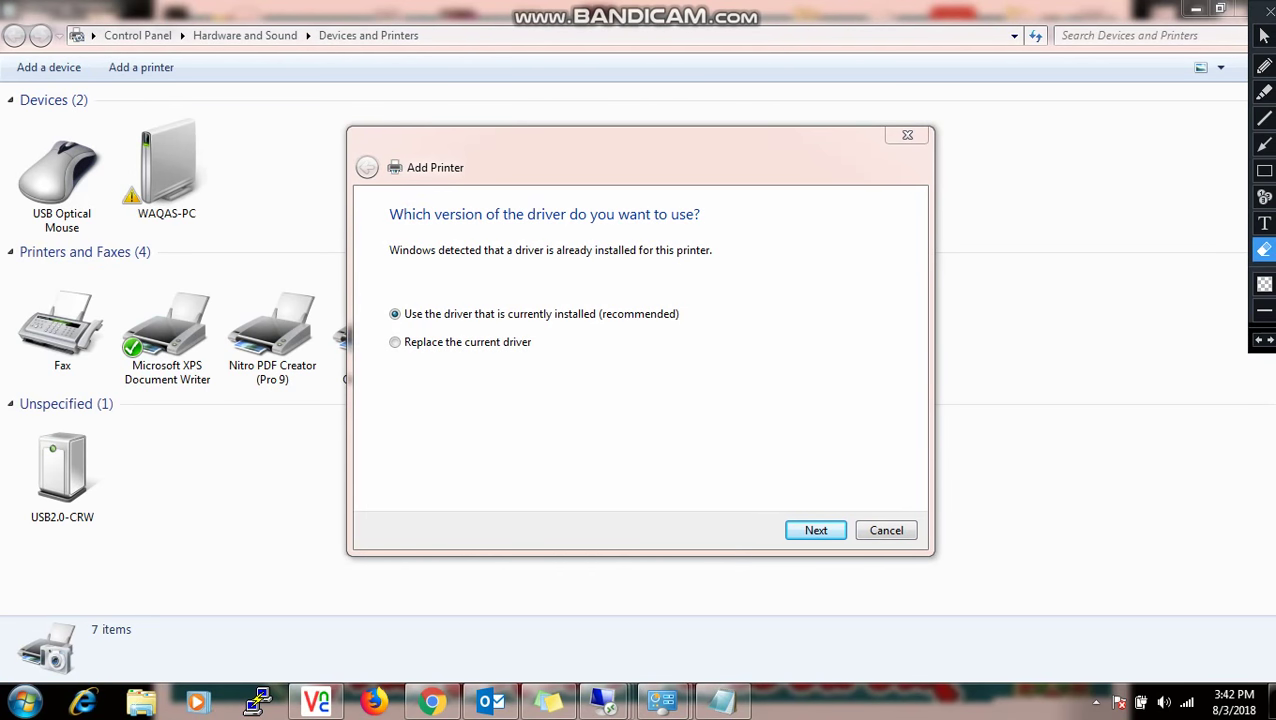
Place number marker 10 below the driver version options and write "Enter Next" beside it
click(1264, 196)
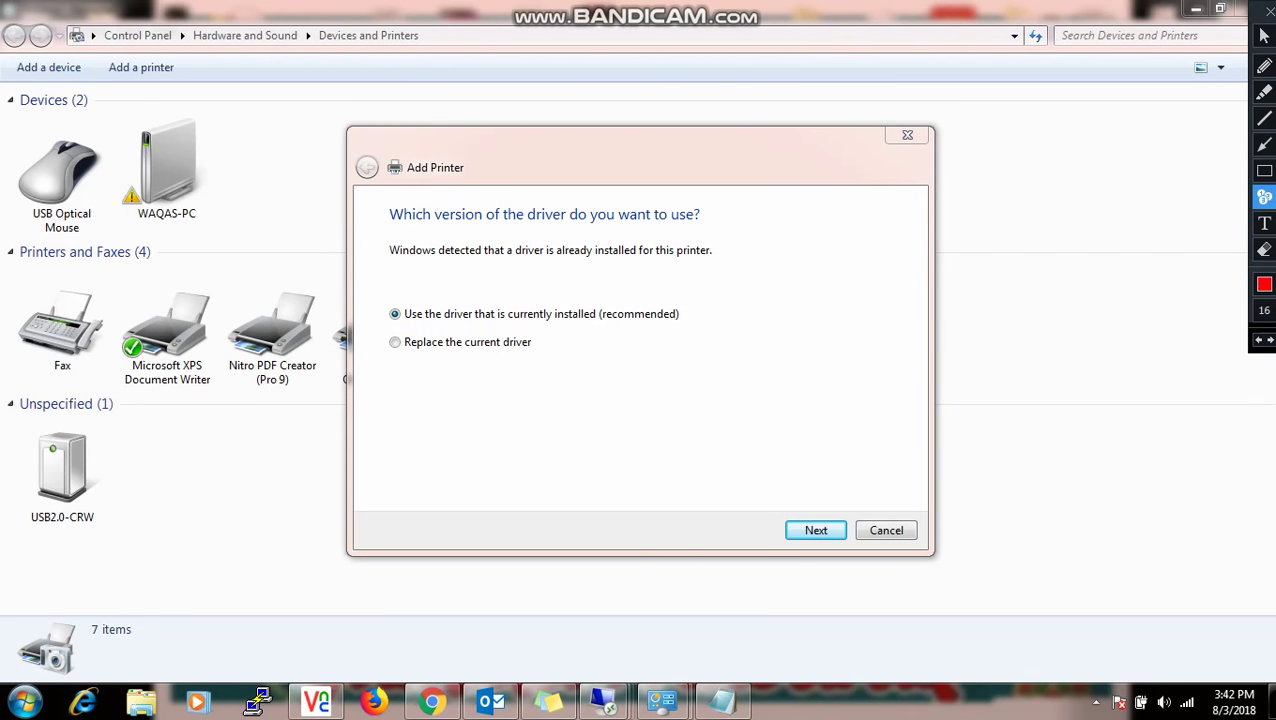
click(409, 387)
click(1264, 222)
click(439, 391)
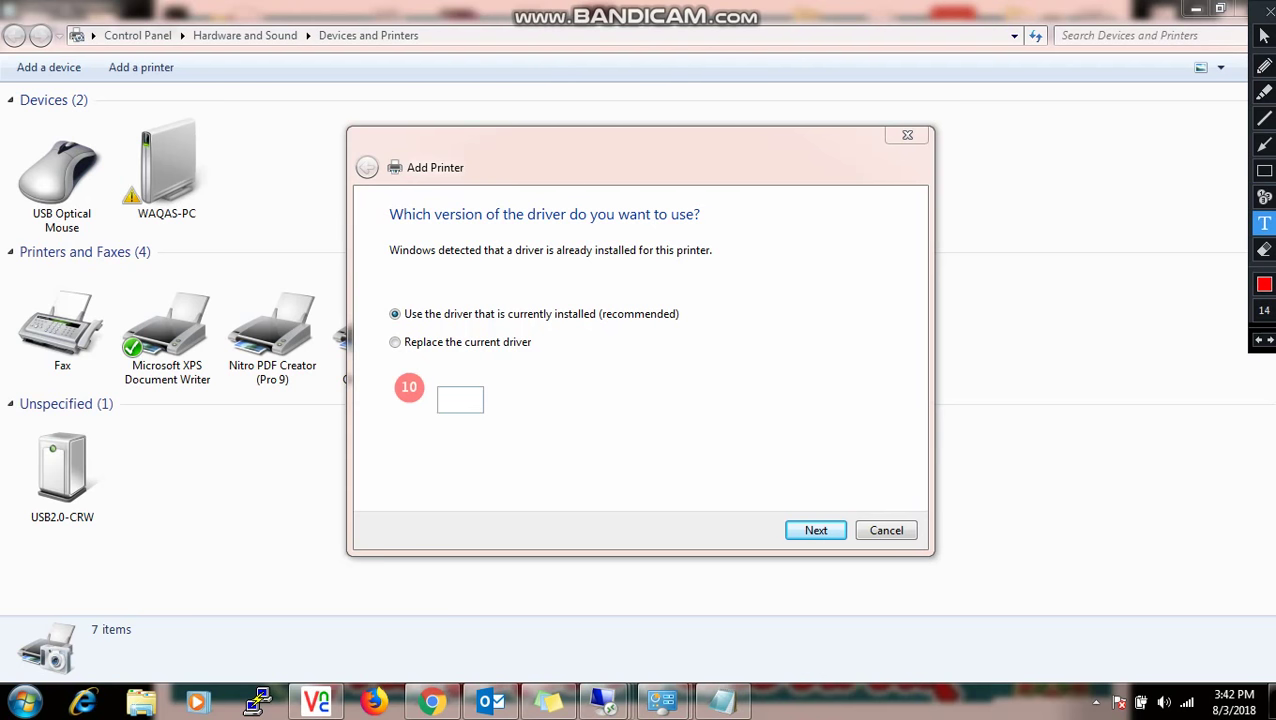
text(Enter )
text(Nexx)
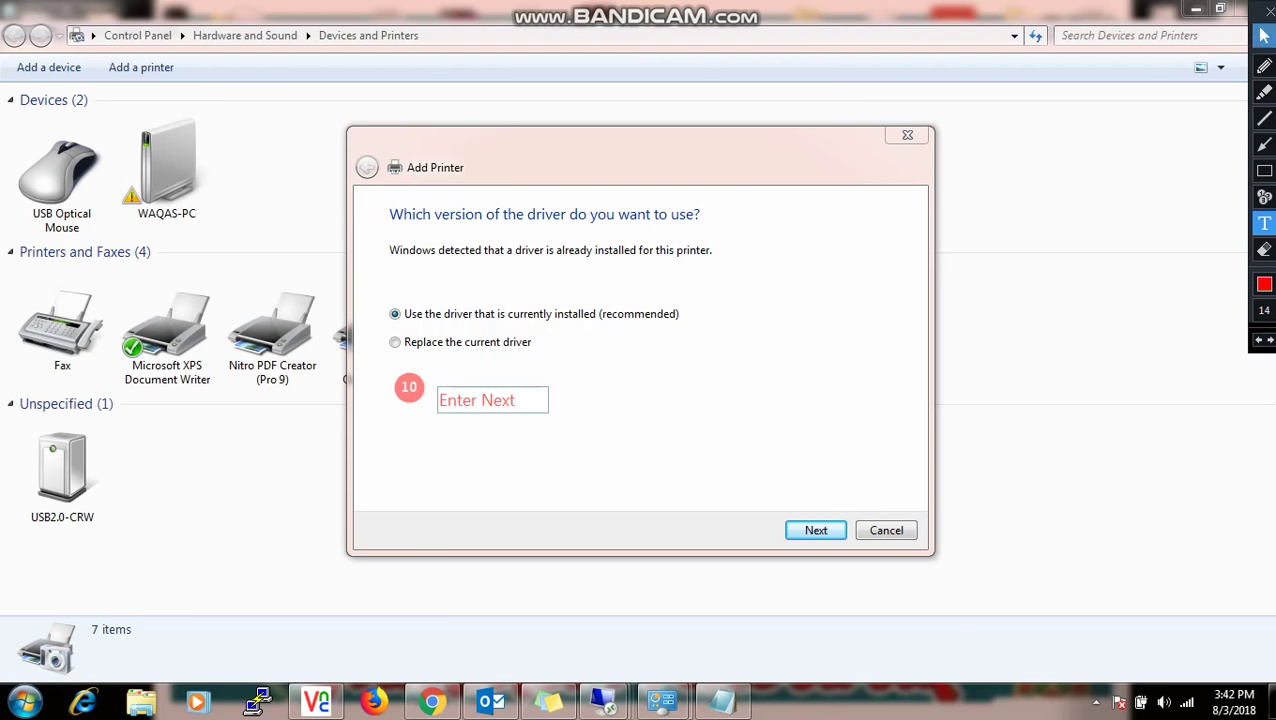
Complete the printer installation with the currently installed driver, the name HP LaserJet P3005 PCL6, no sharing, and as default printer
click(1264, 36)
click(816, 530)
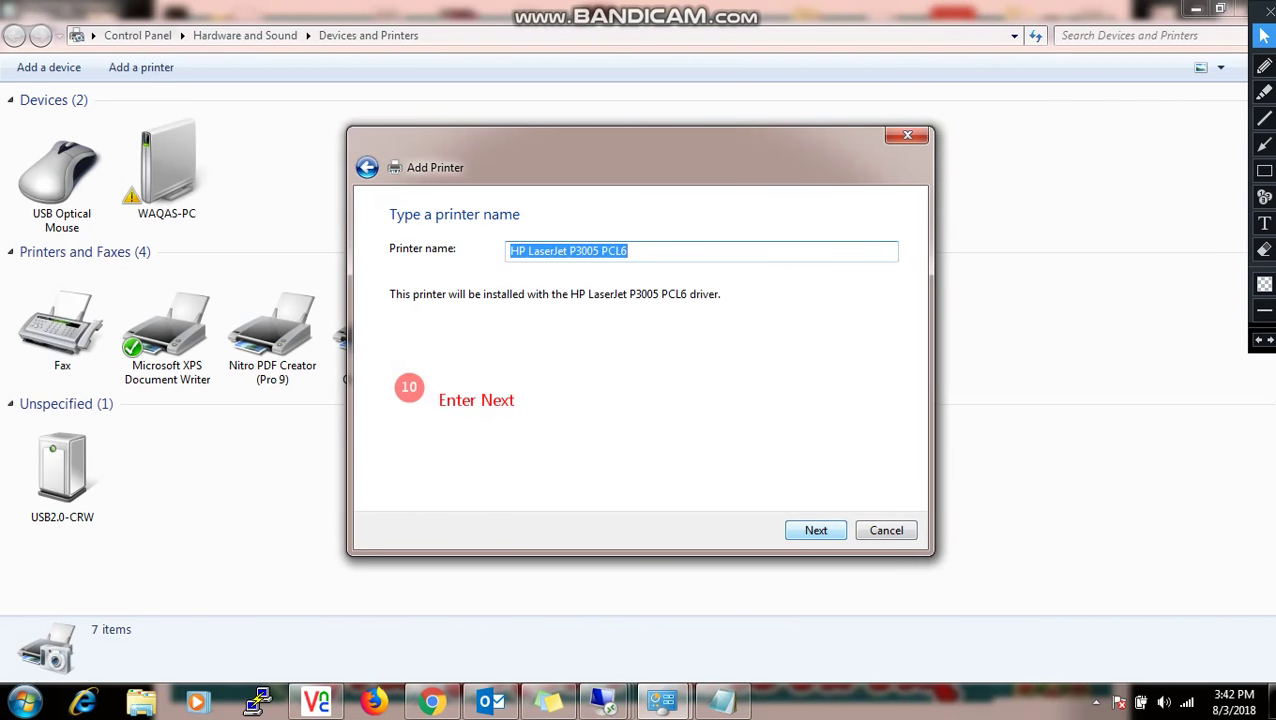
key(Return)
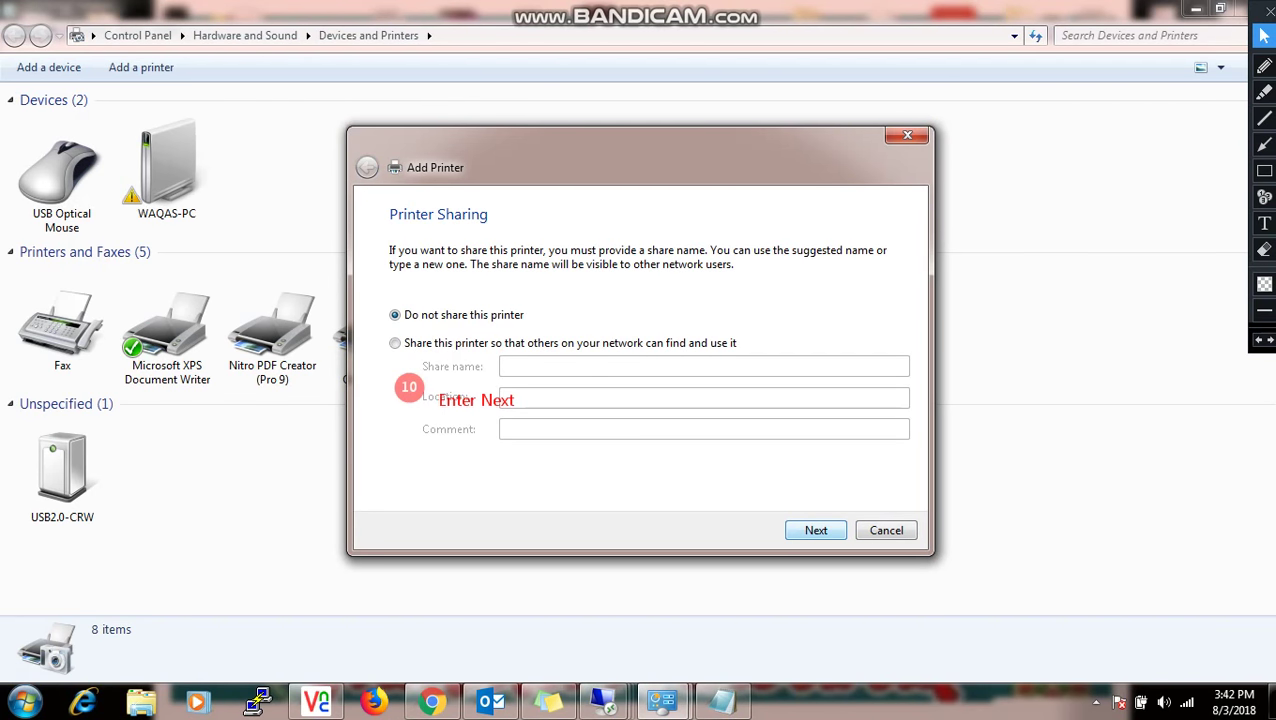
key(Return)
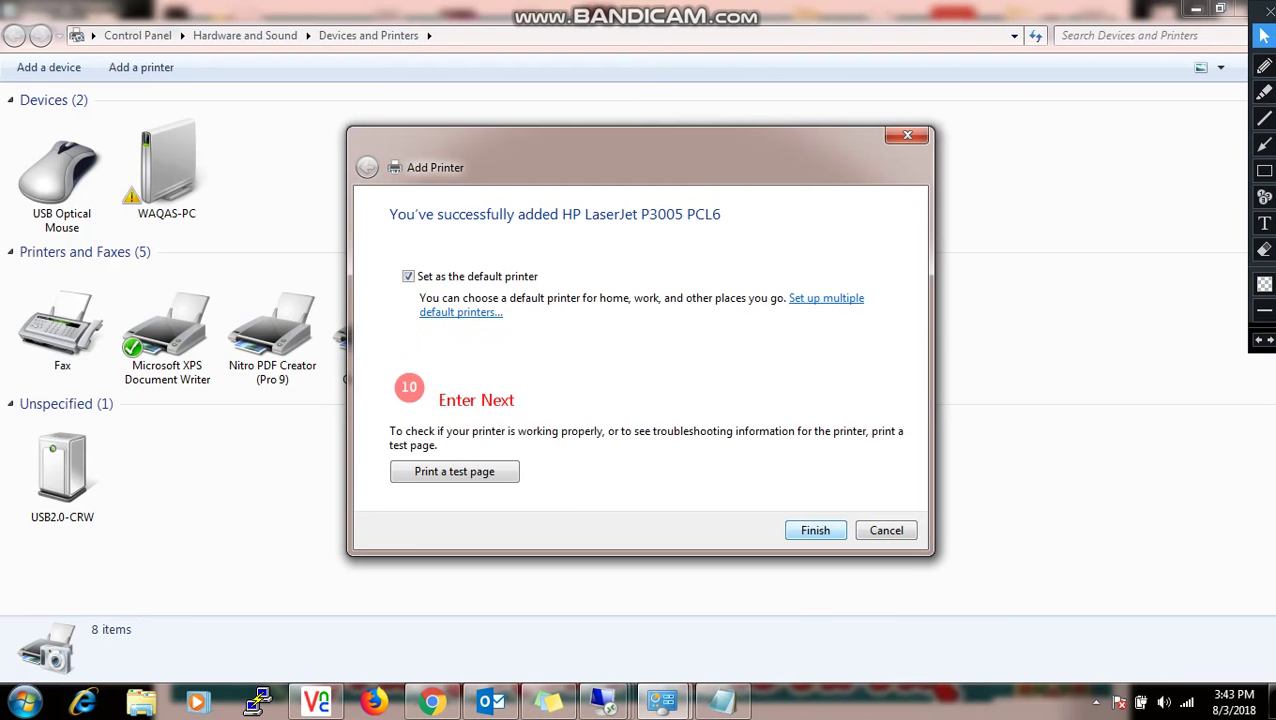
click(816, 530)
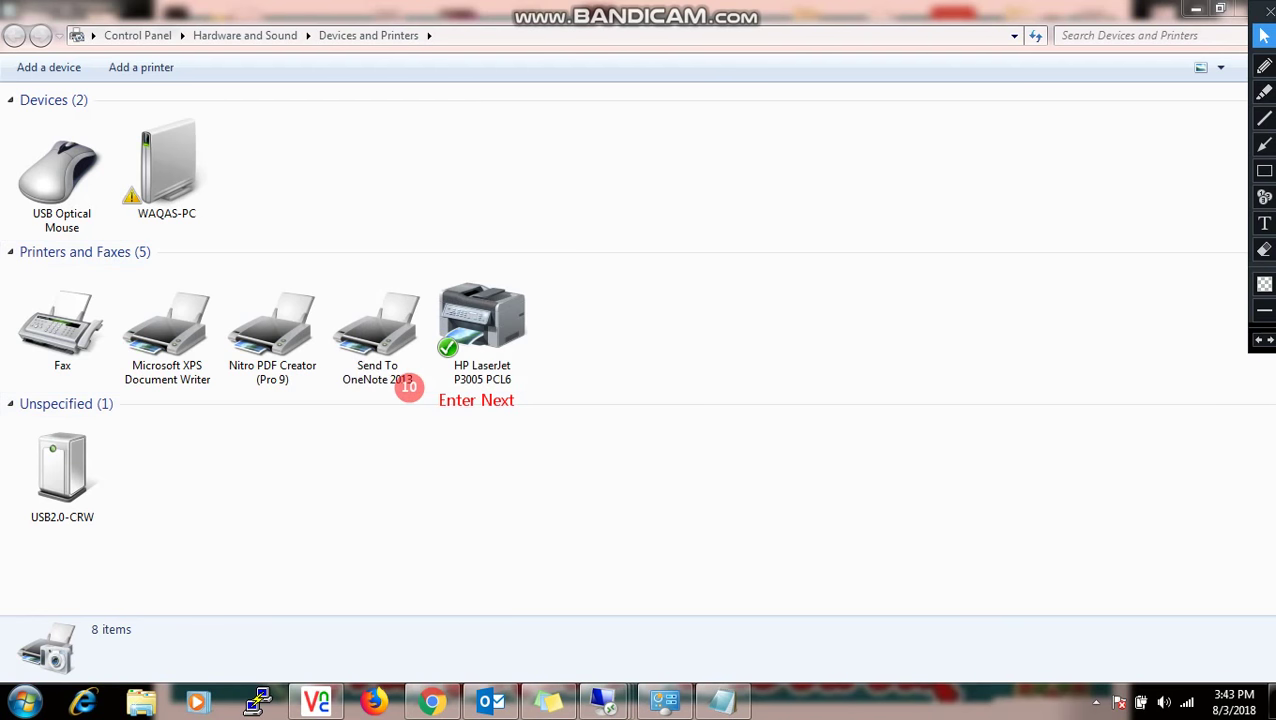
Erase the marker 10 note and place number marker 11 in the empty area of the Devices section
click(1264, 250)
drag(239, 323, 808, 564)
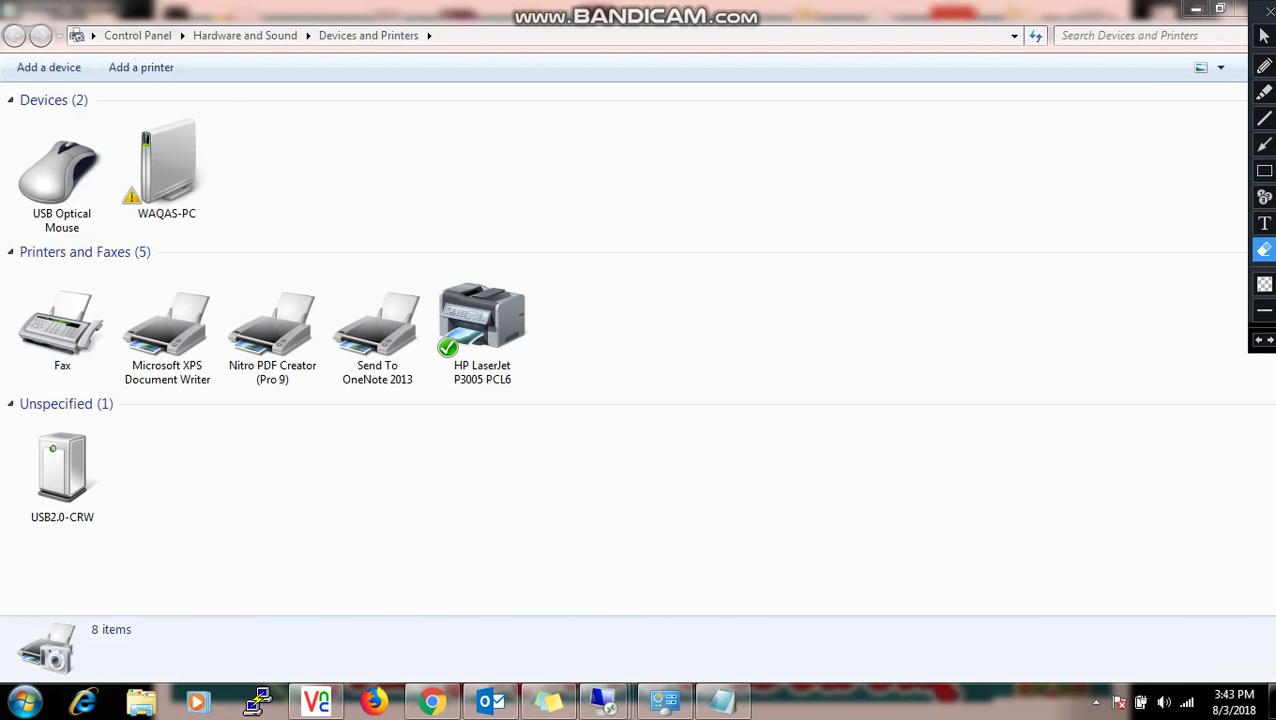
click(1264, 197)
click(554, 139)
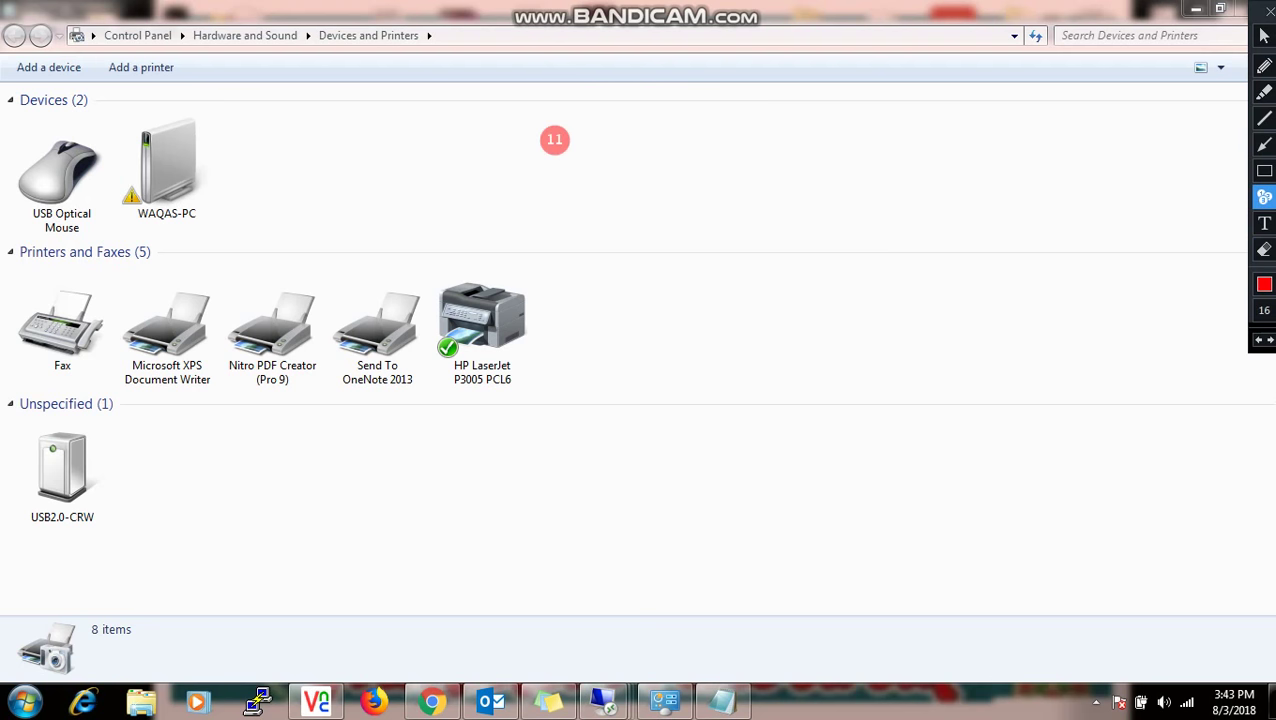
click(1264, 222)
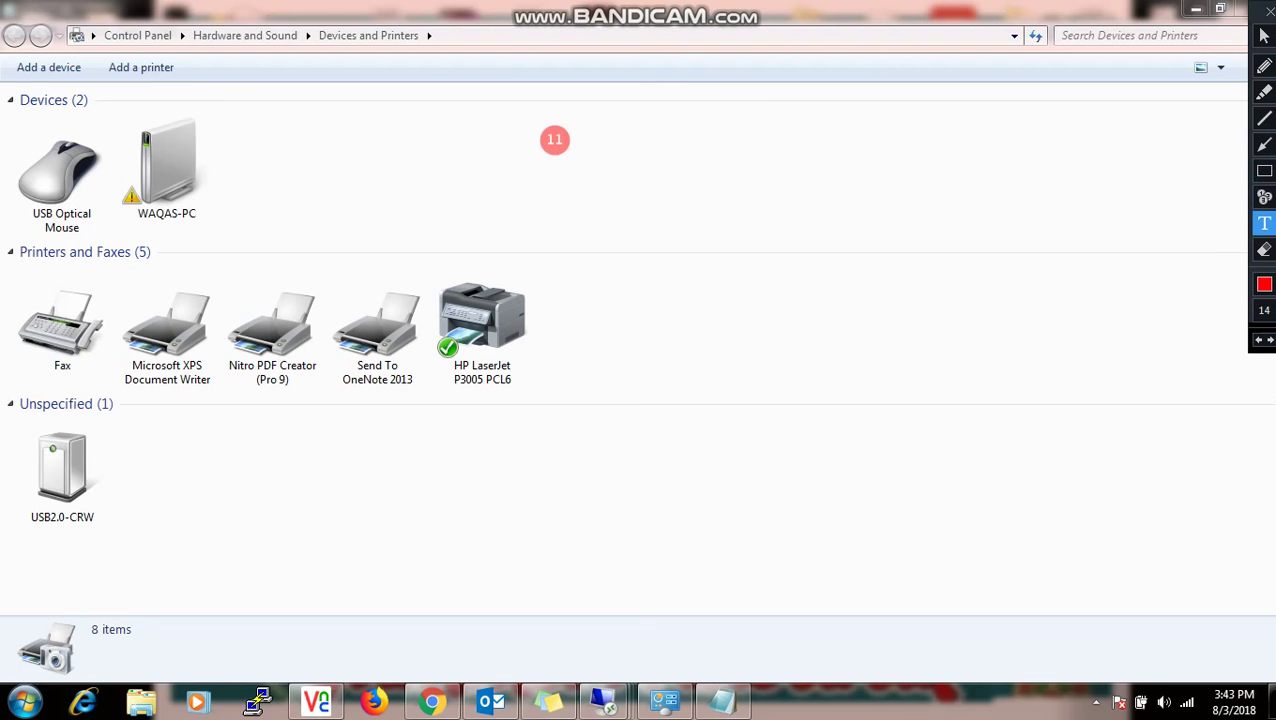
Write the note "now here it is Networking Printer succesfully installed" beside marker 11
click(643, 178)
text(now here it )
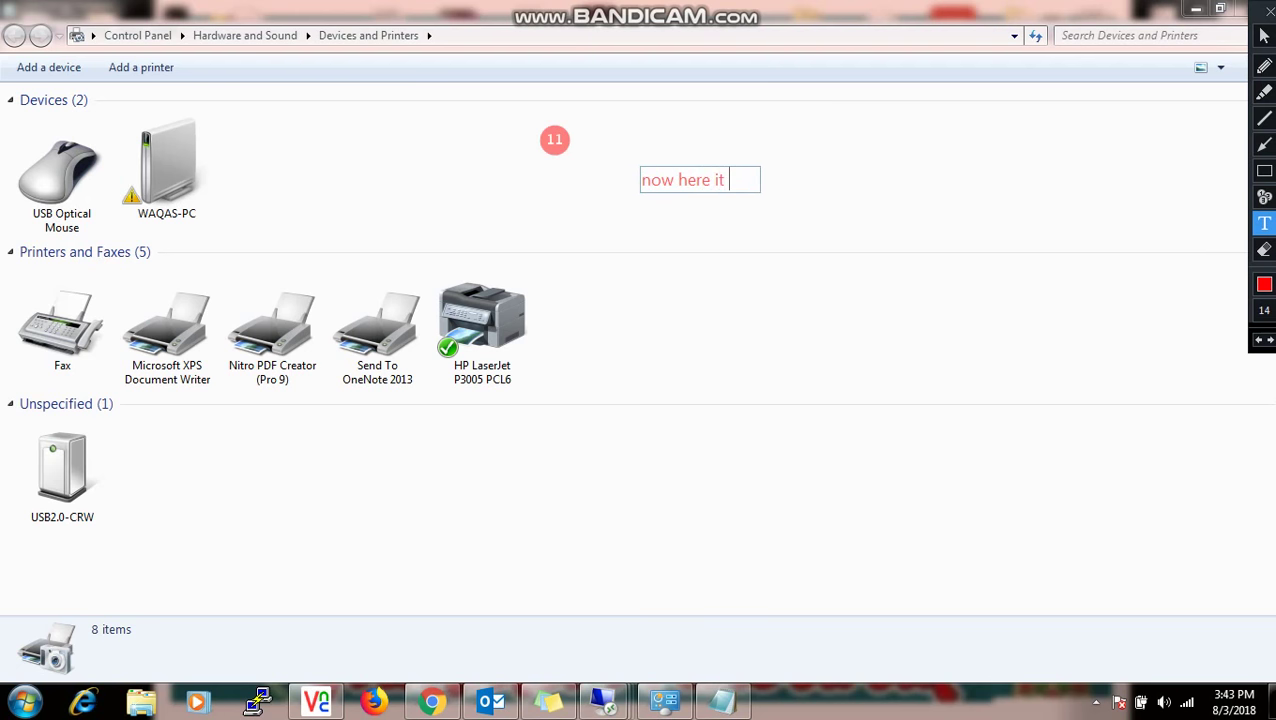
text(is Ne)
text(tw)
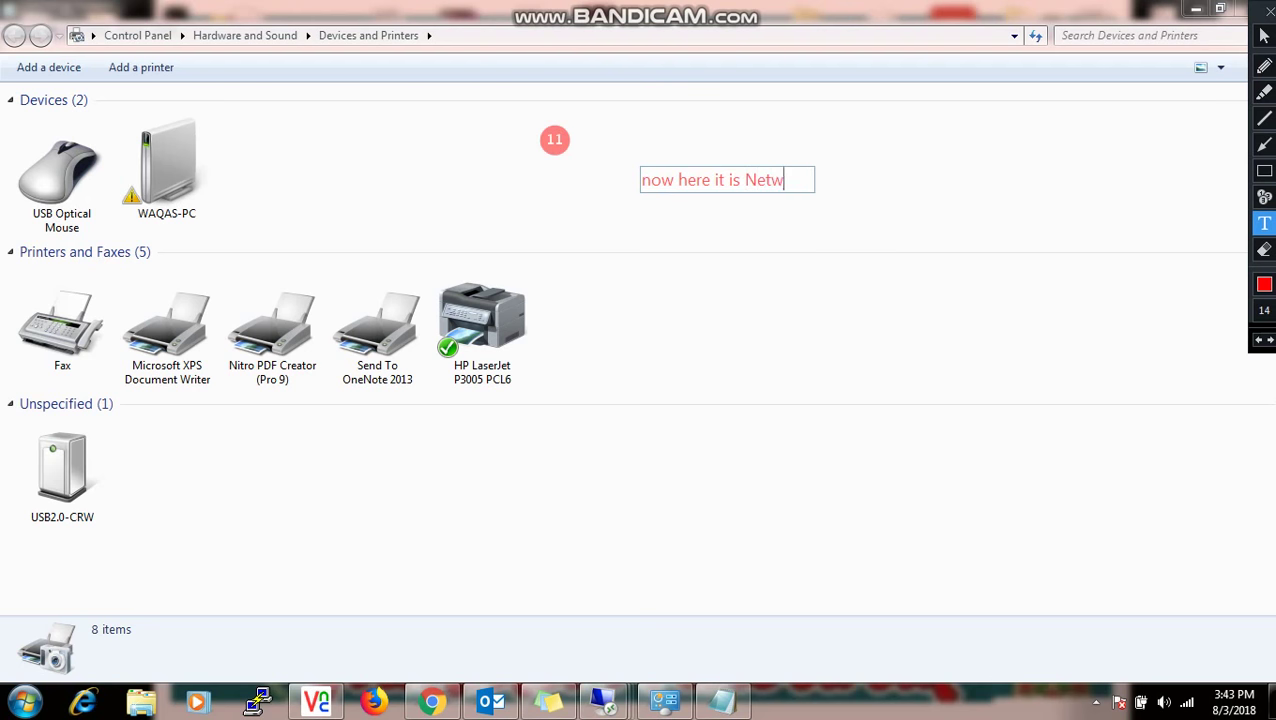
text(orking Printe)
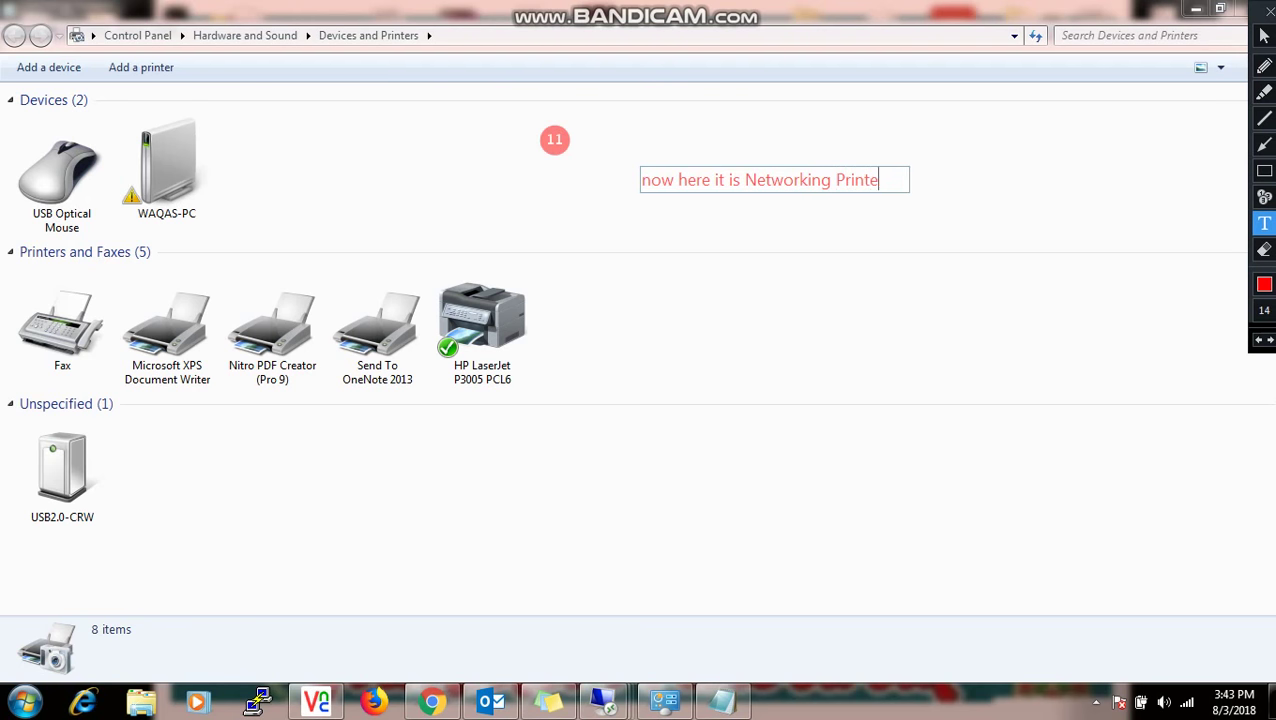
text(r succesfully instl)
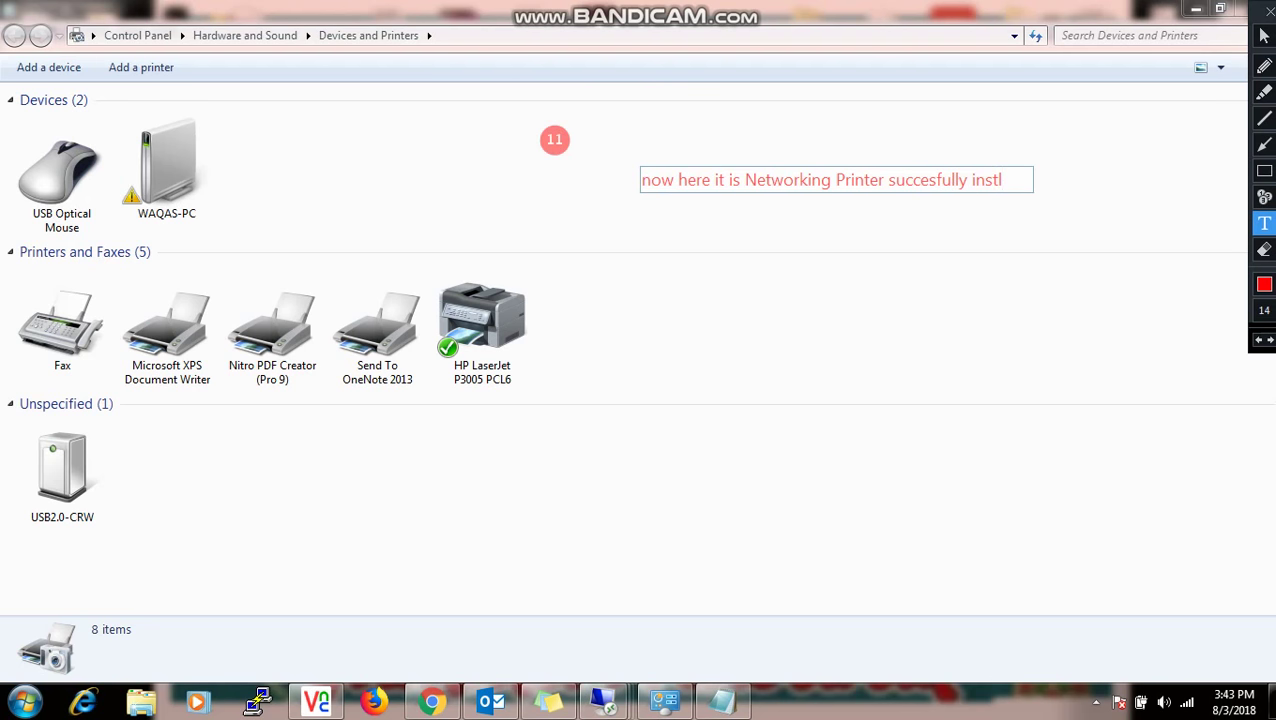
key(BackSpace)
text(alled)
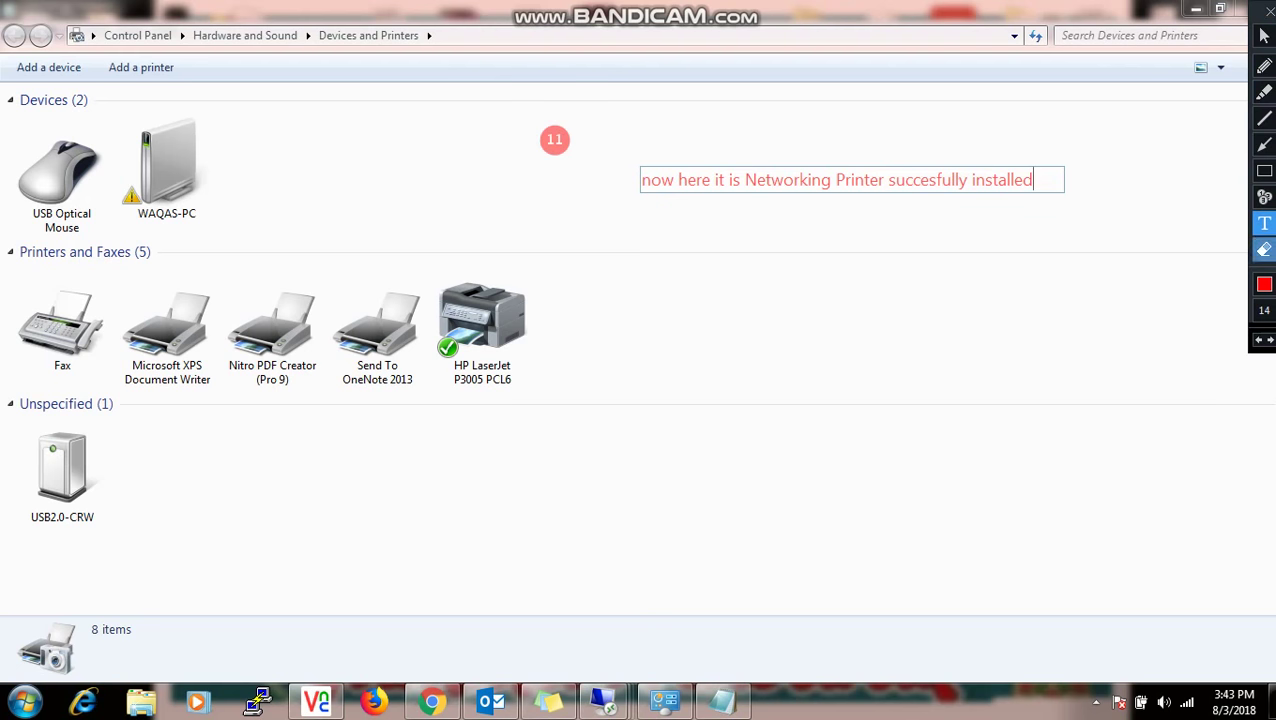
Erase marker 11 with its note and exit the screen drawing mode
click(1264, 249)
drag(1064, 270, 251, 10)
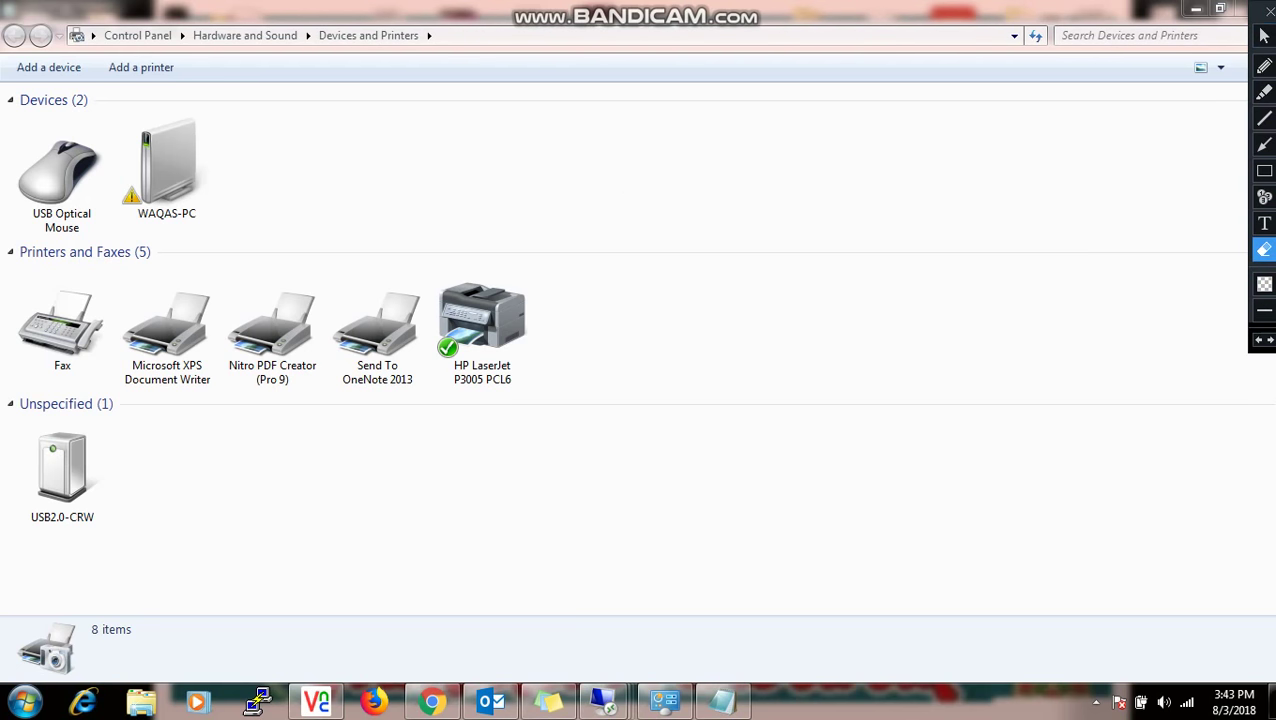
click(1269, 12)
mouse_move(700, 6)
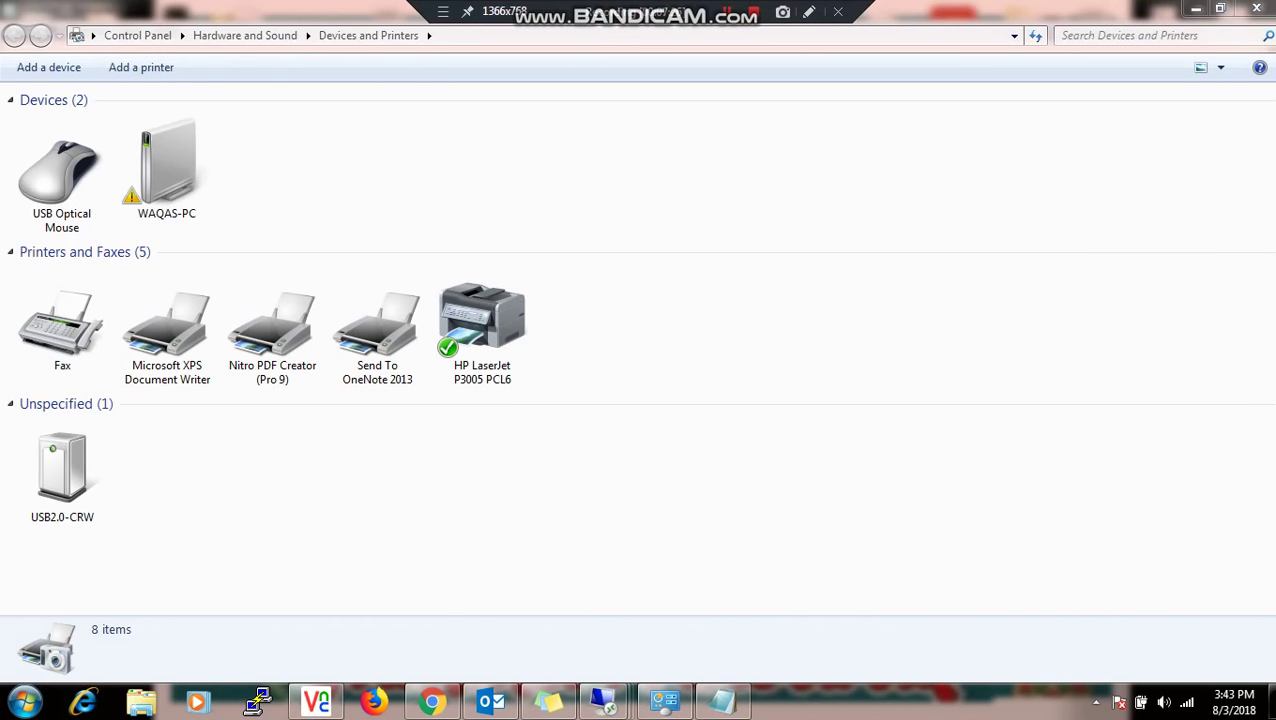